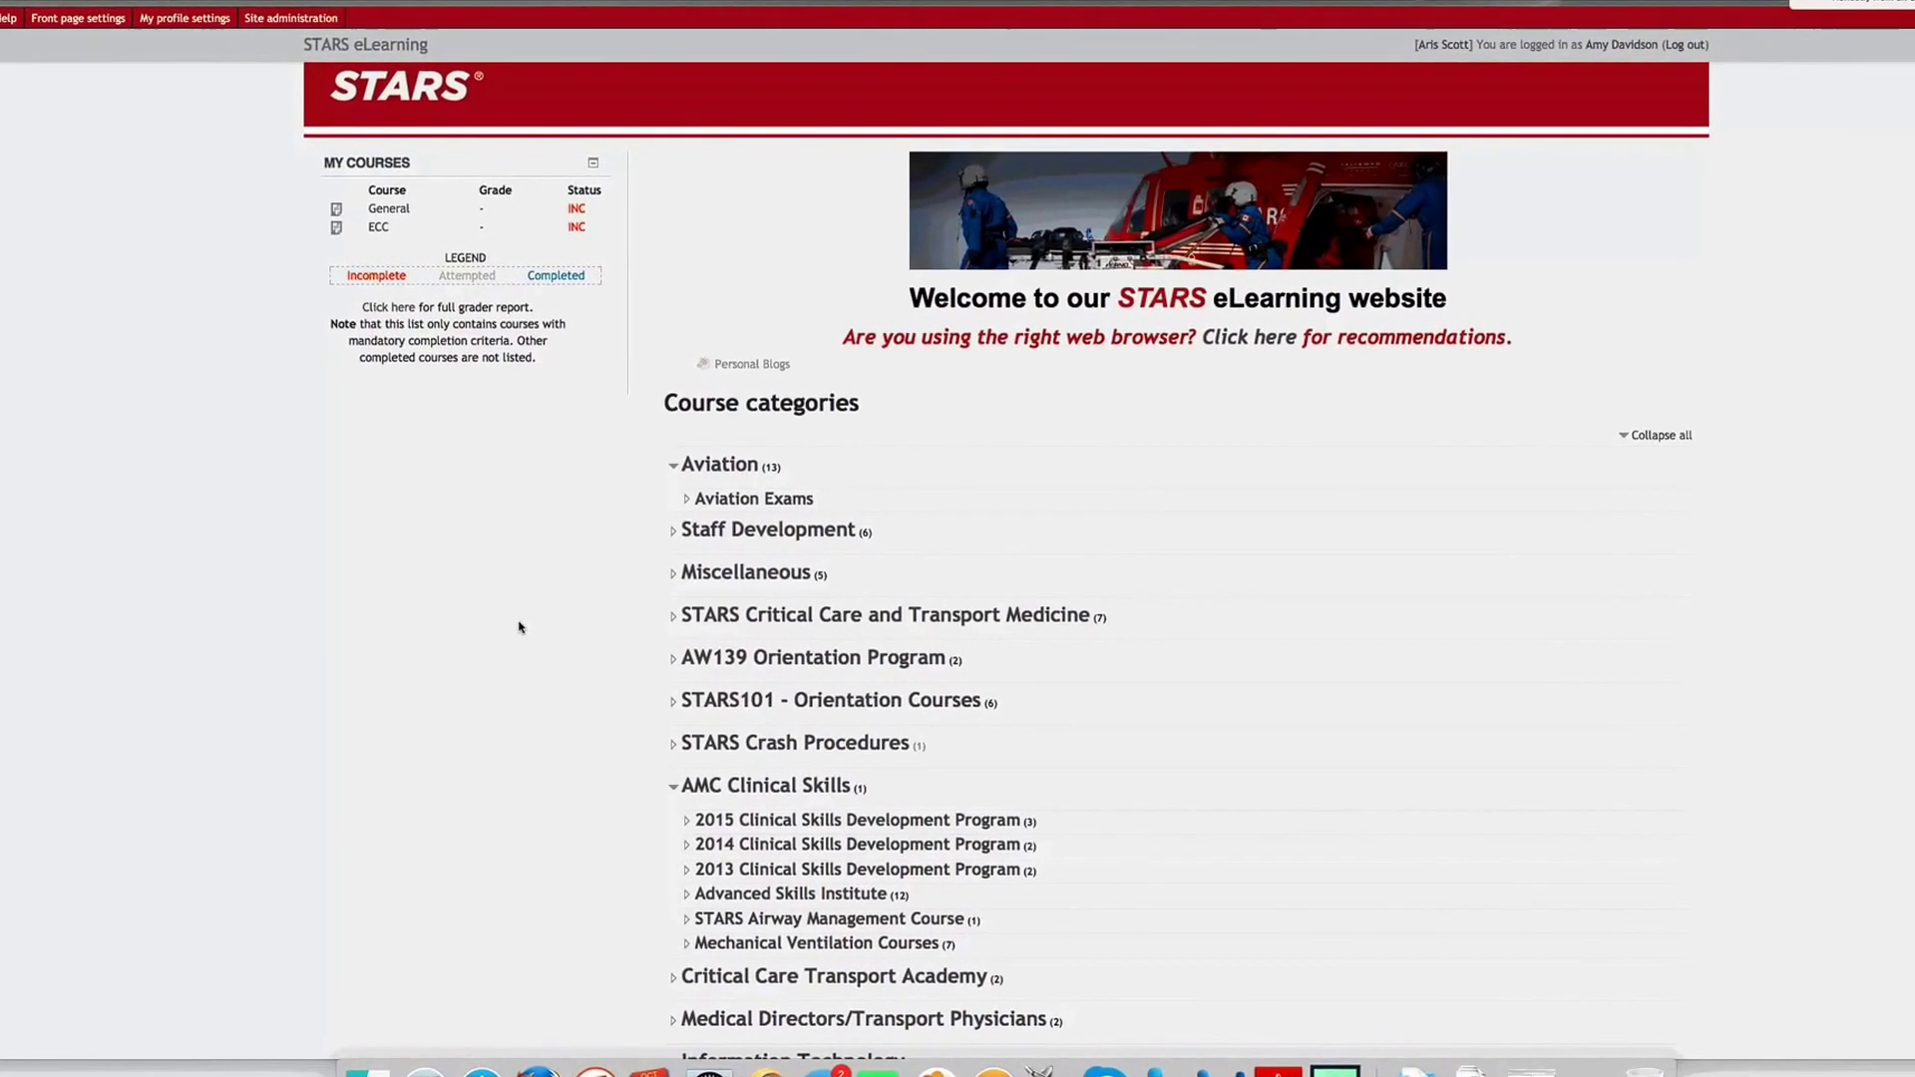
Open the WAMS course from the ELC course category
scroll(484, 628, down, 2)
scroll(472, 648, down, 4)
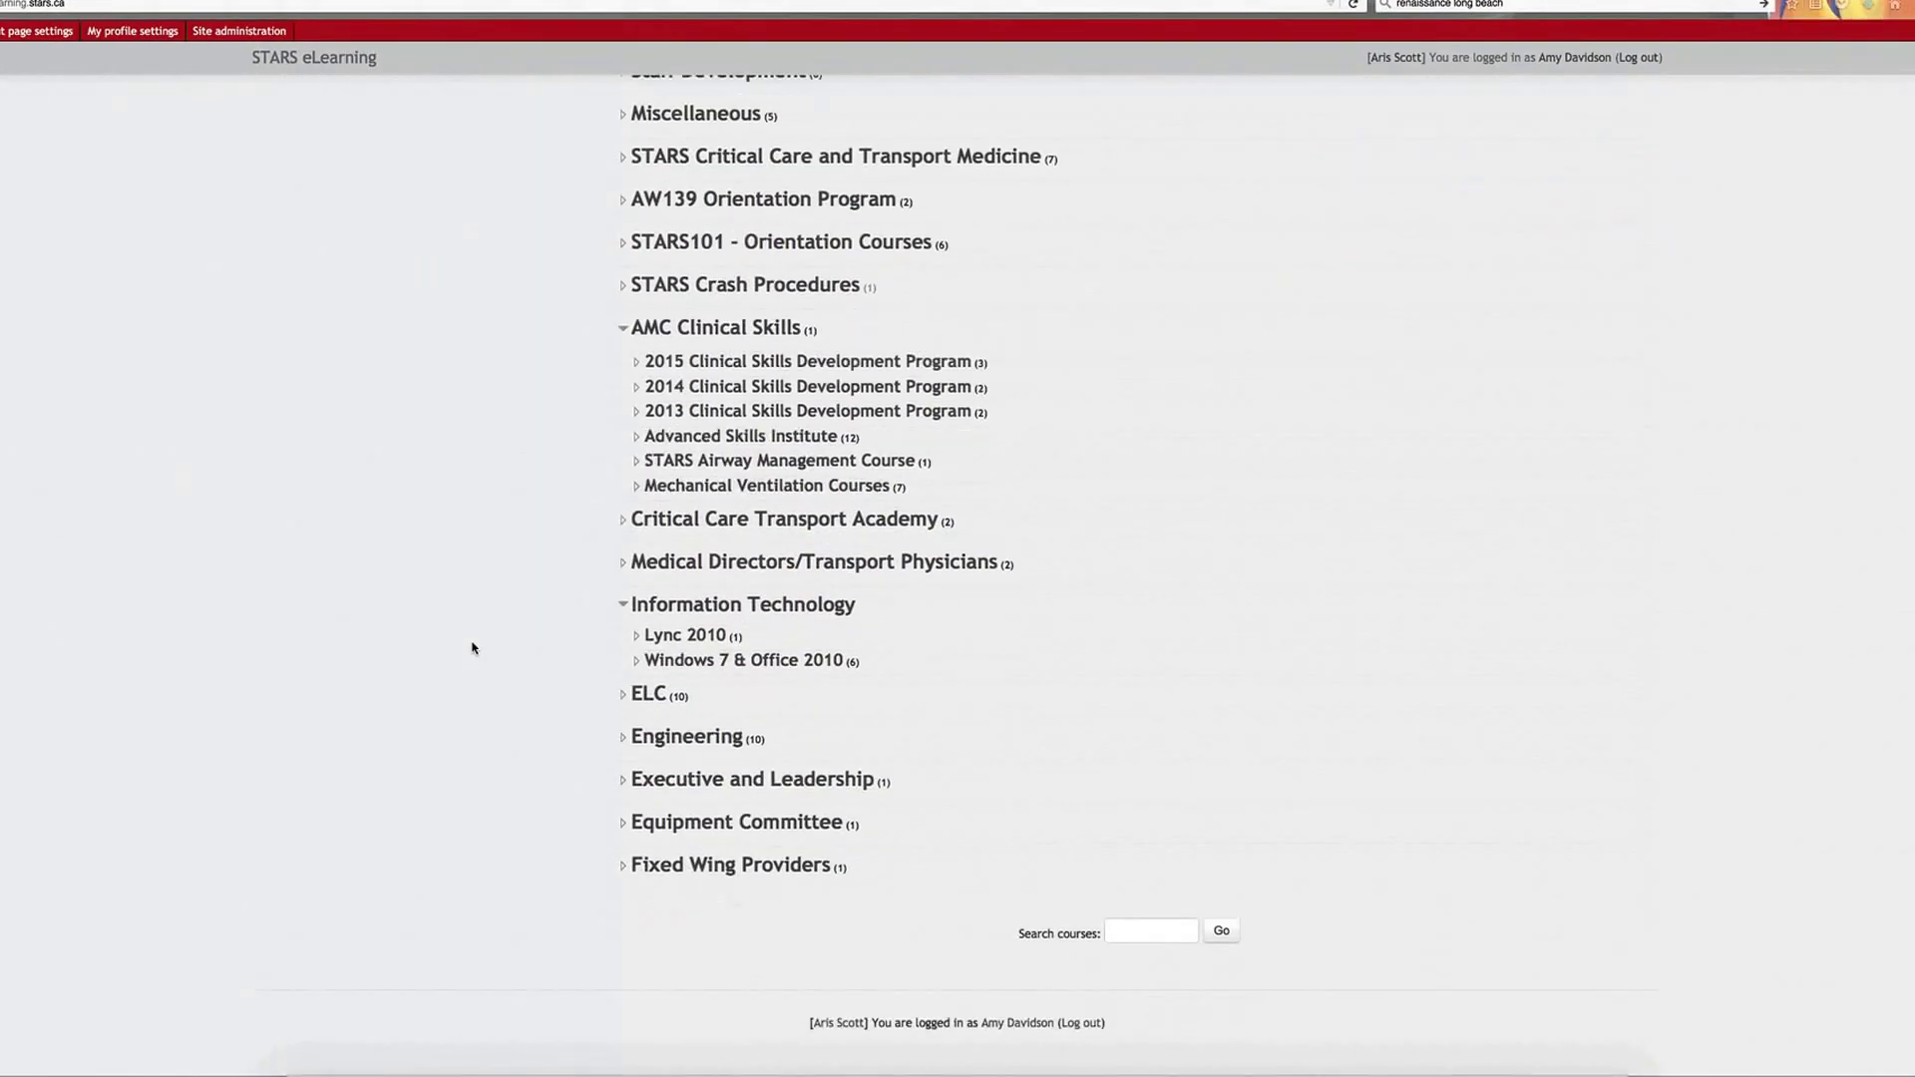
scroll(473, 648, up, 5)
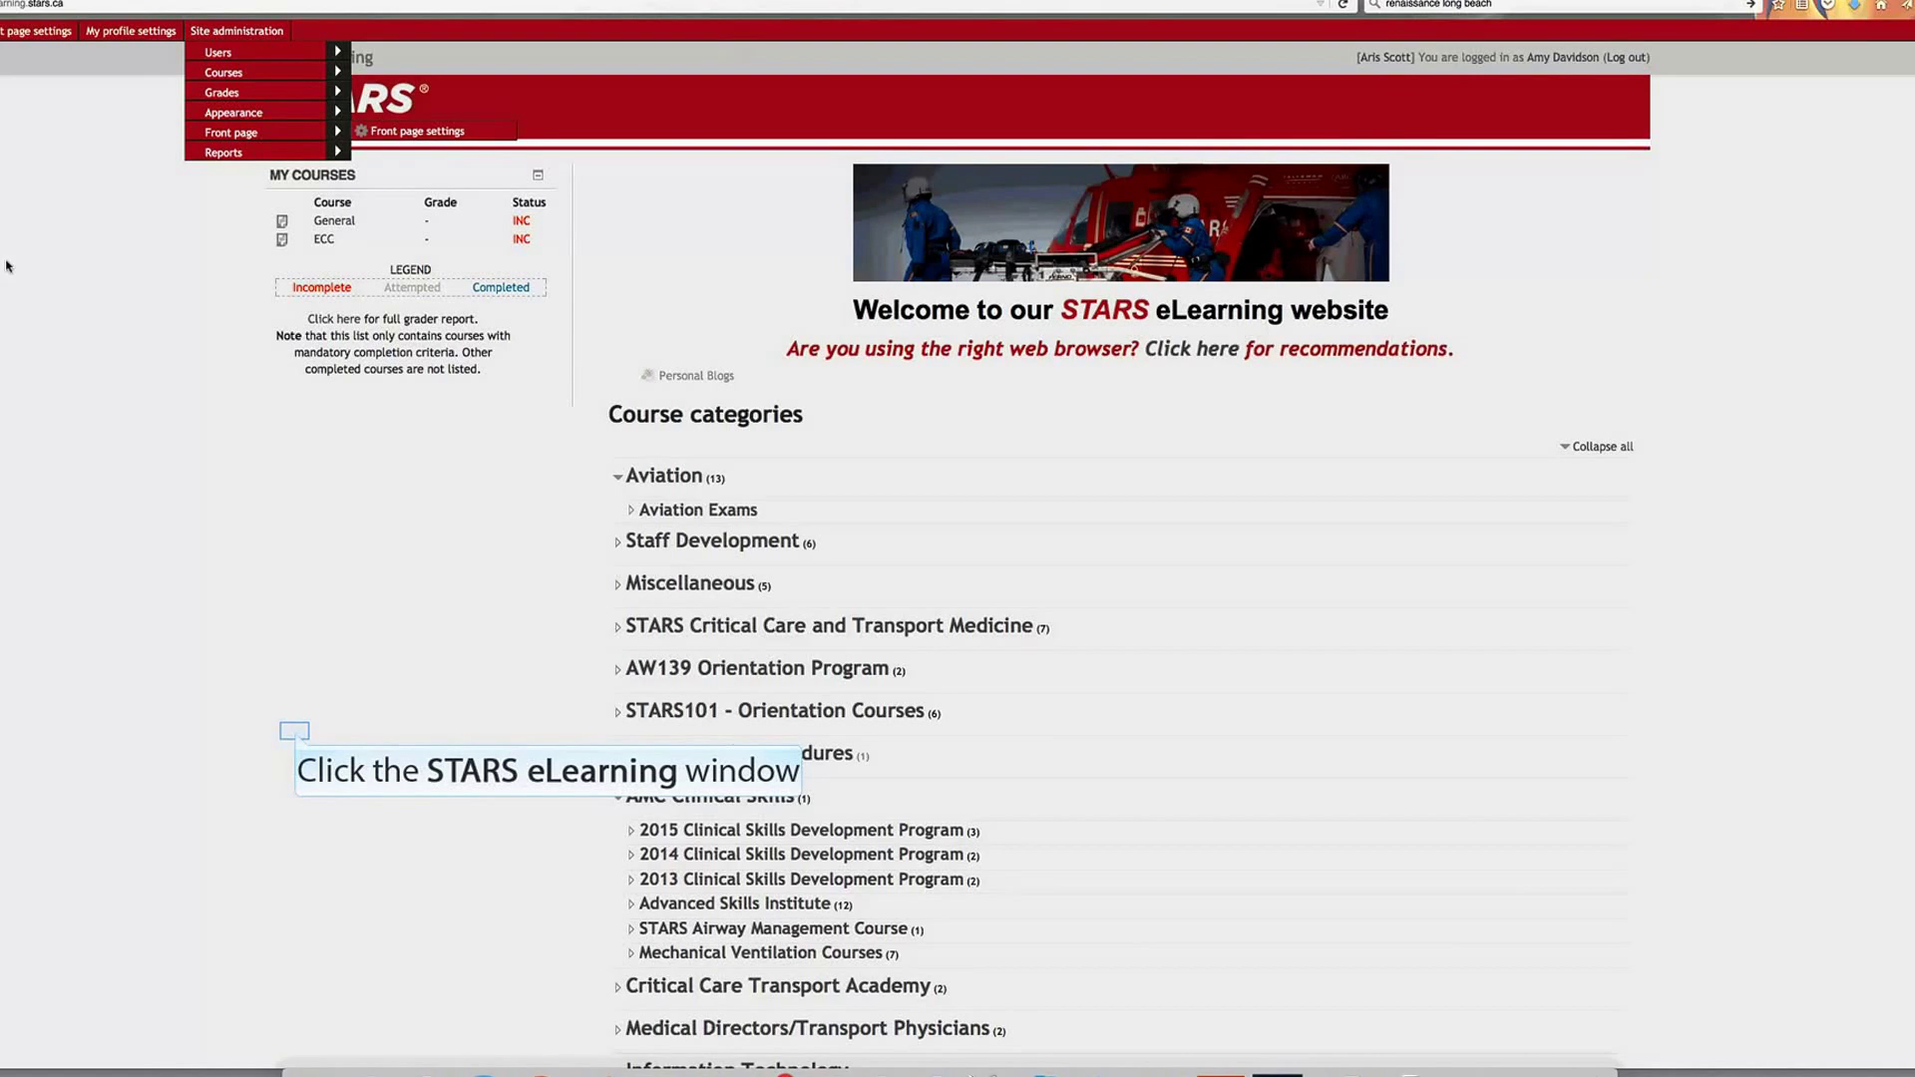
click(296, 735)
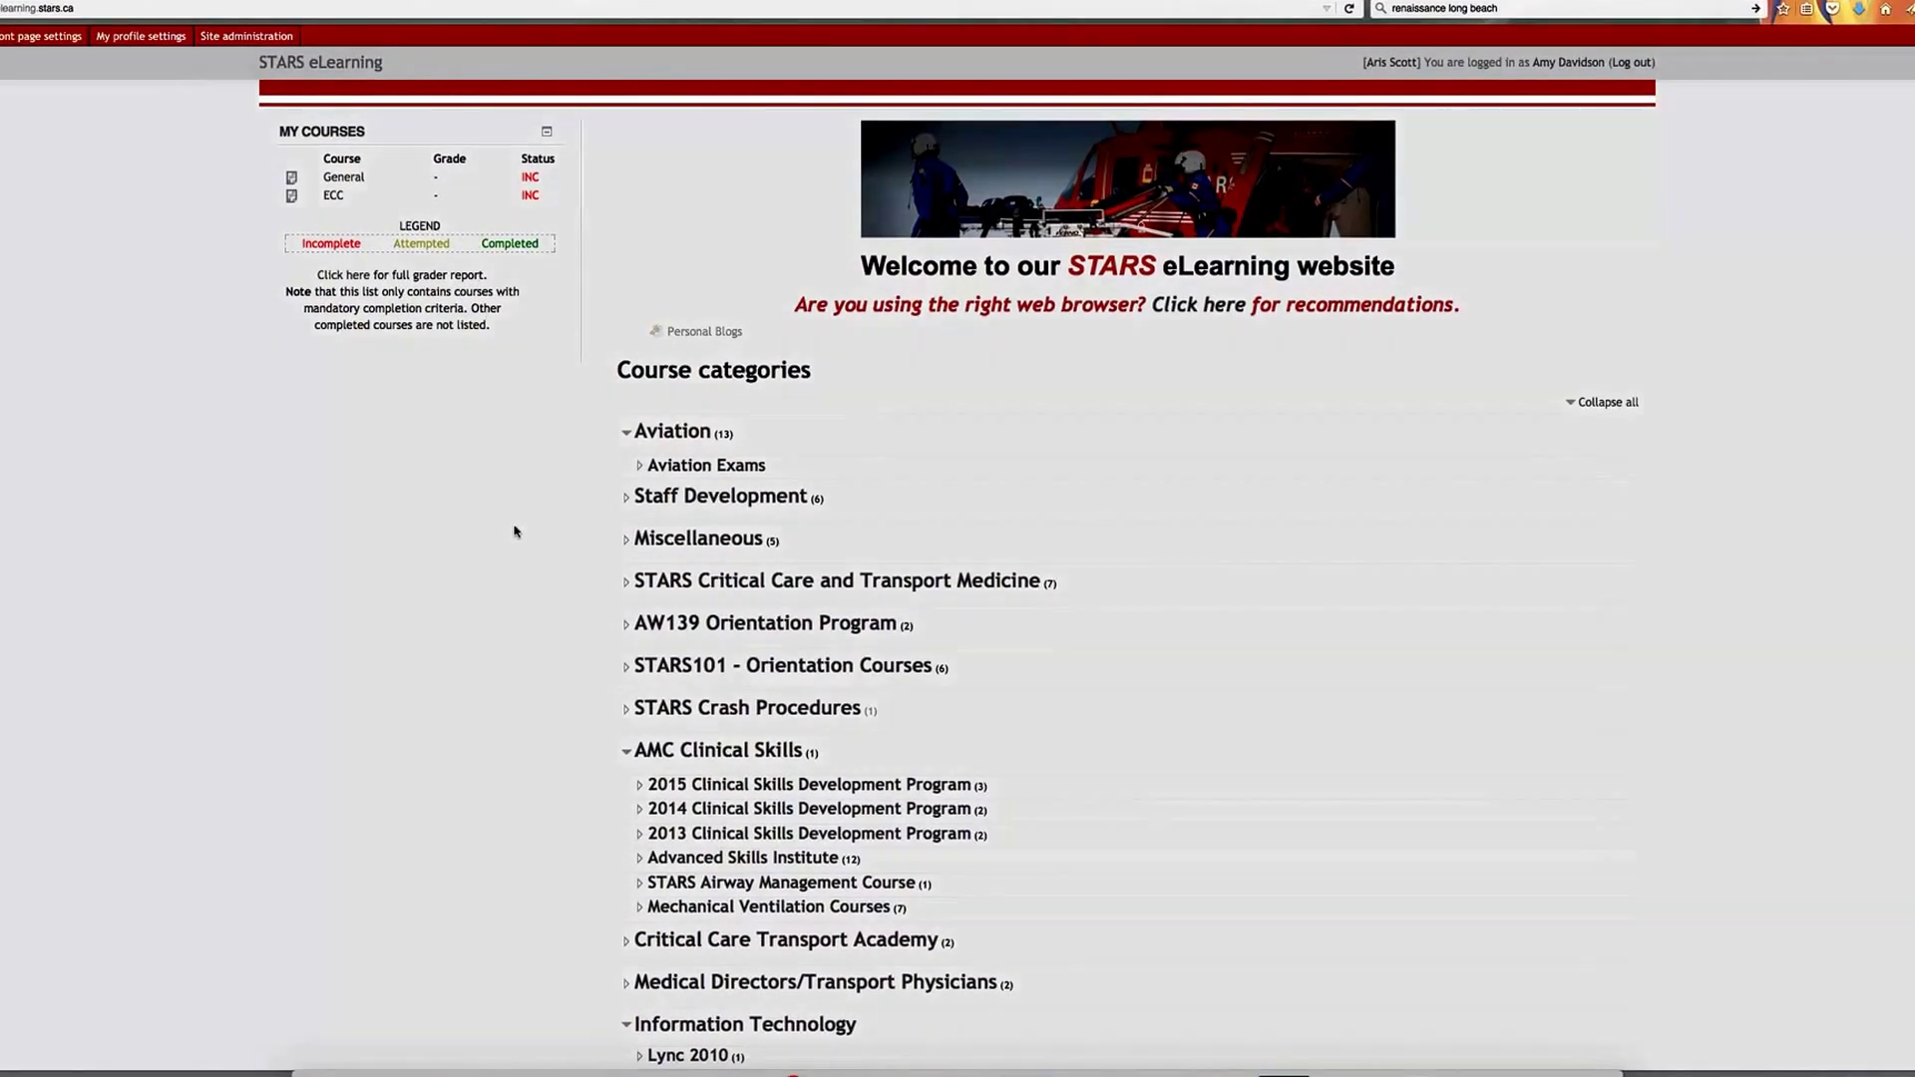
scroll(512, 526, down, 5)
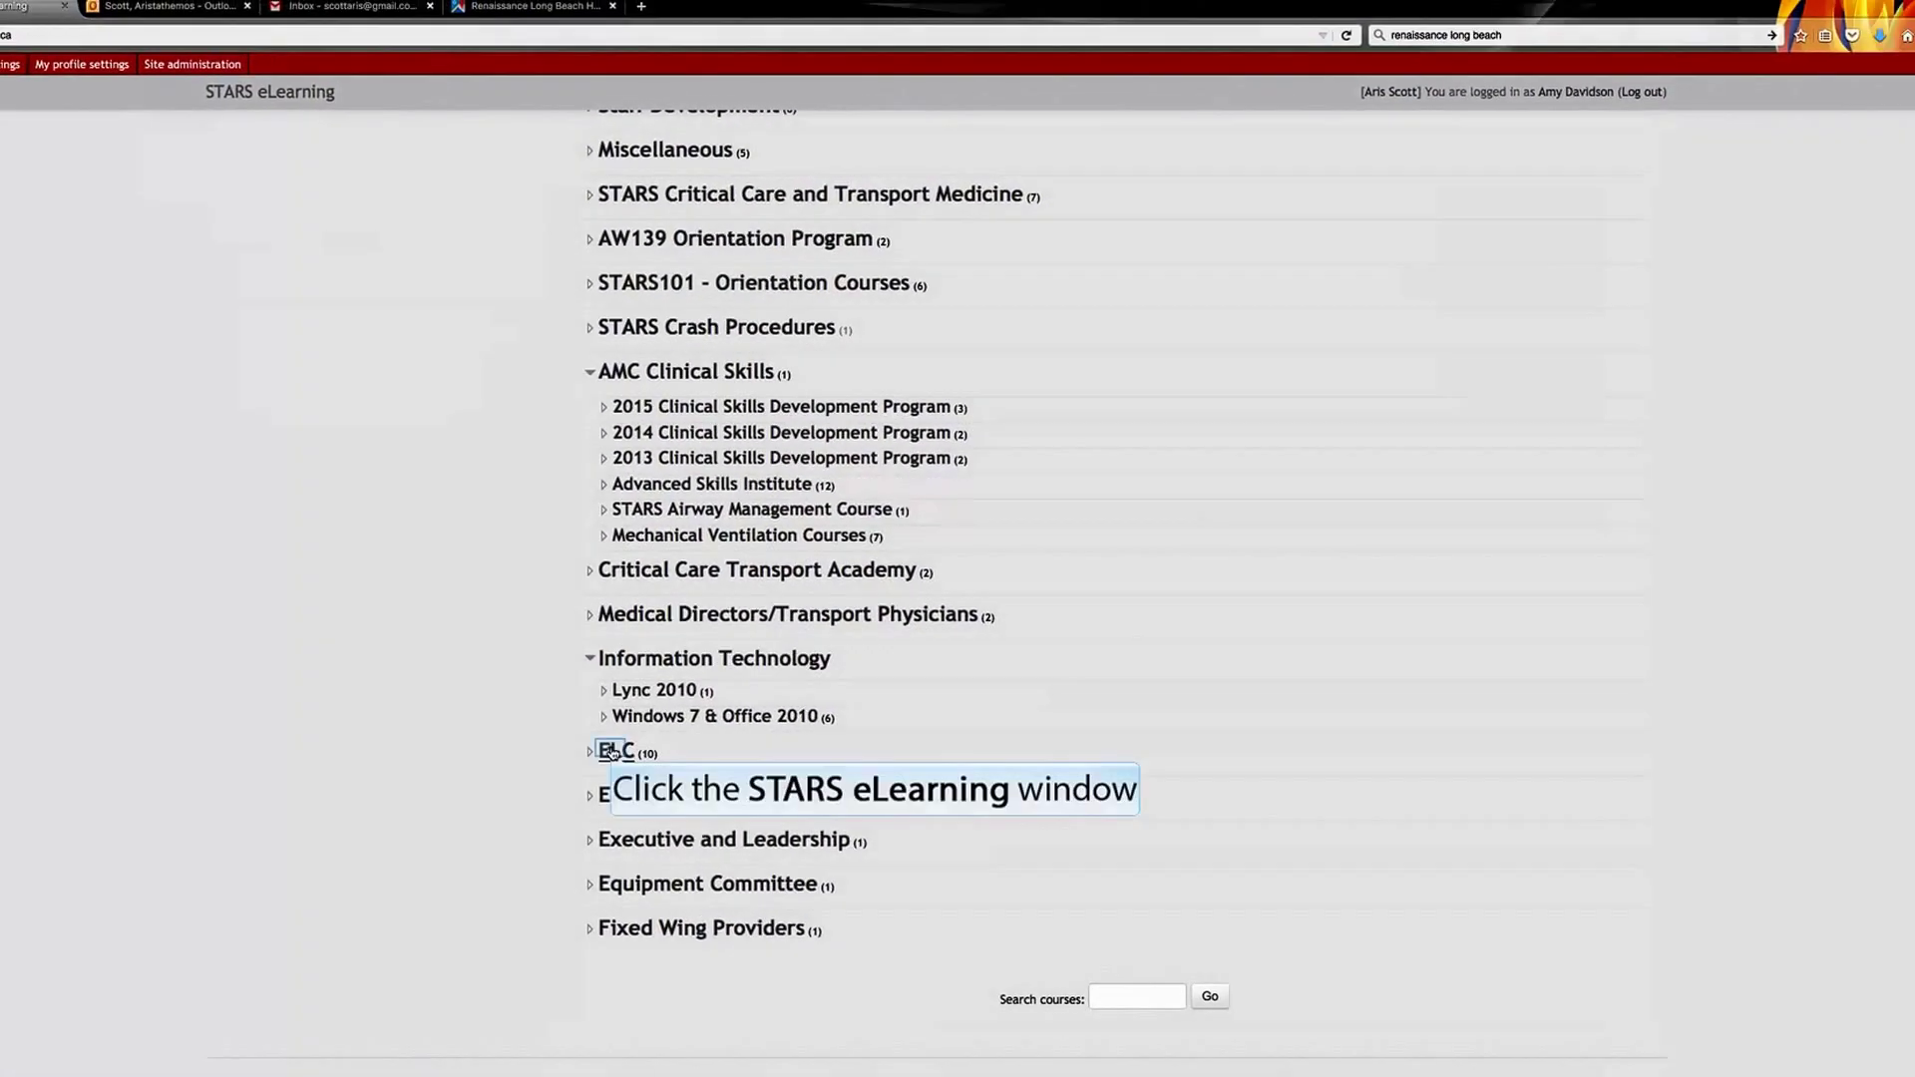
click(686, 742)
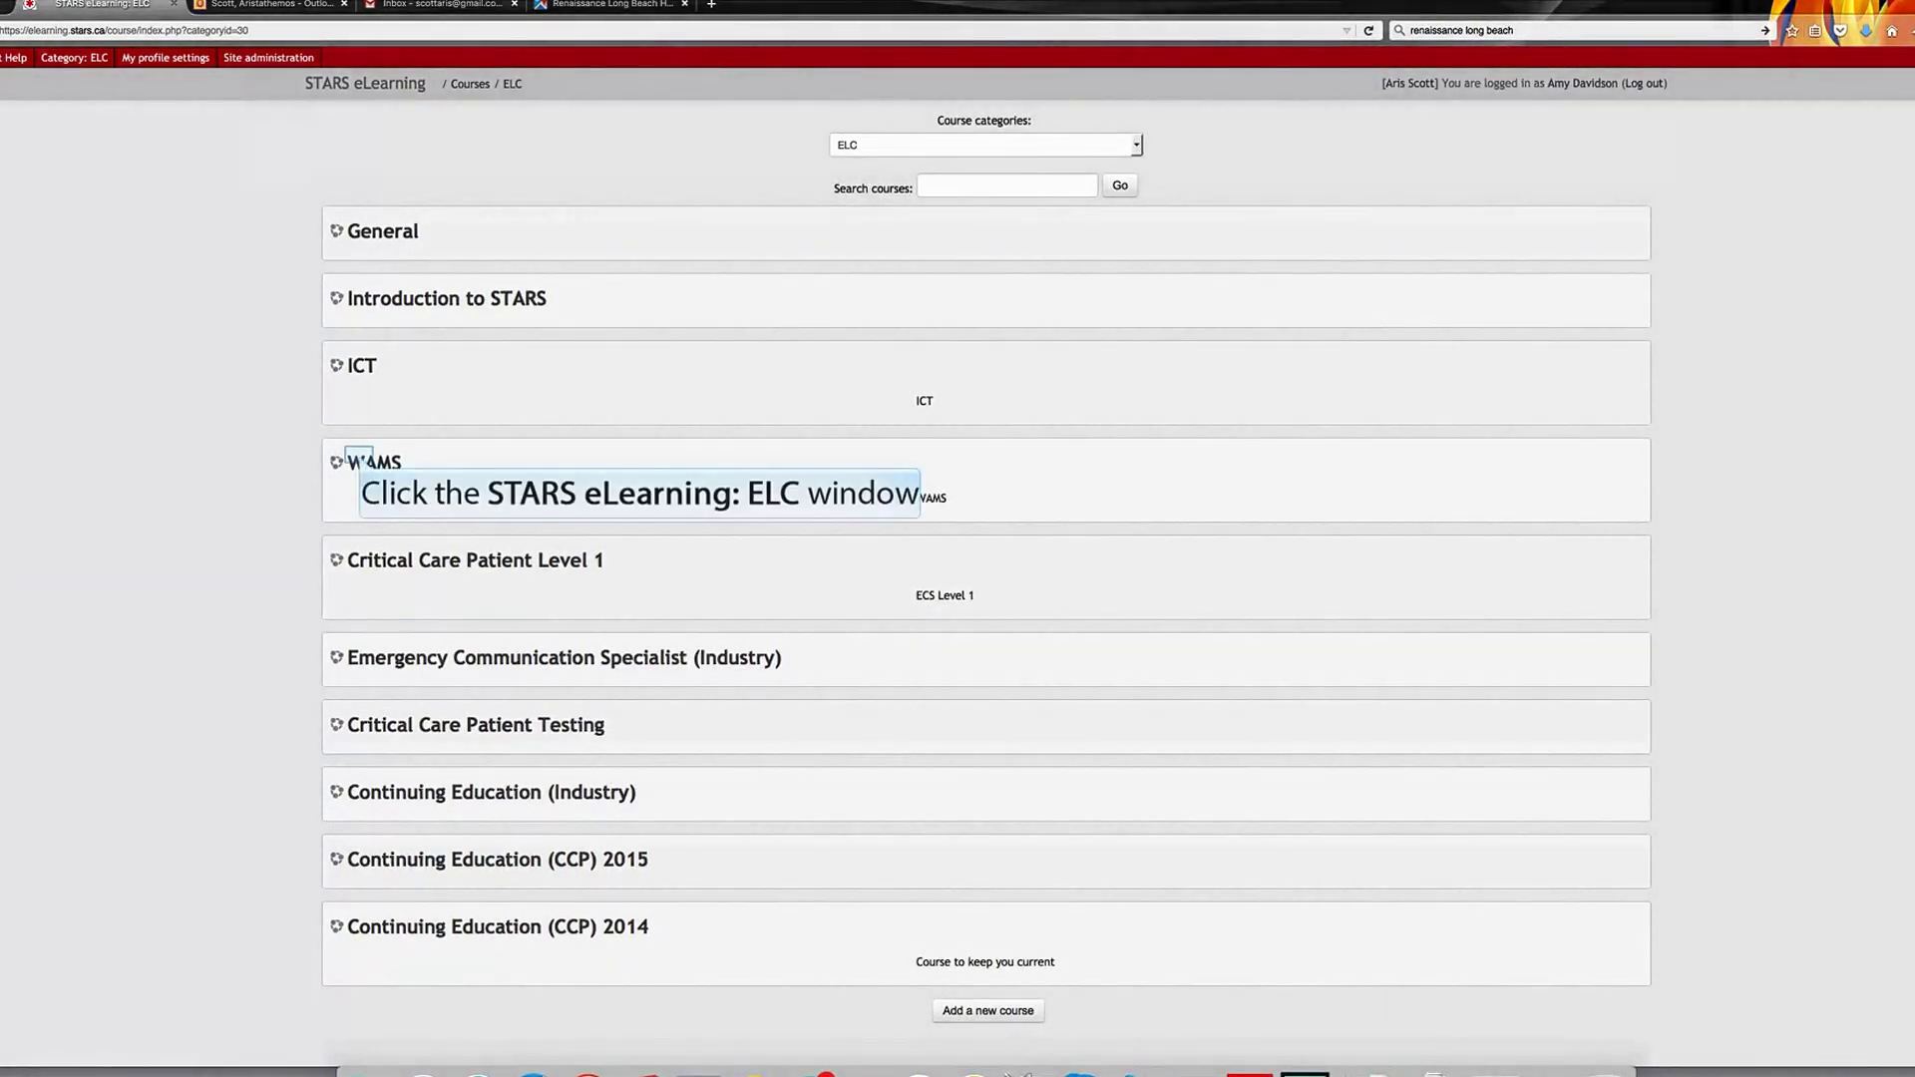
click(361, 462)
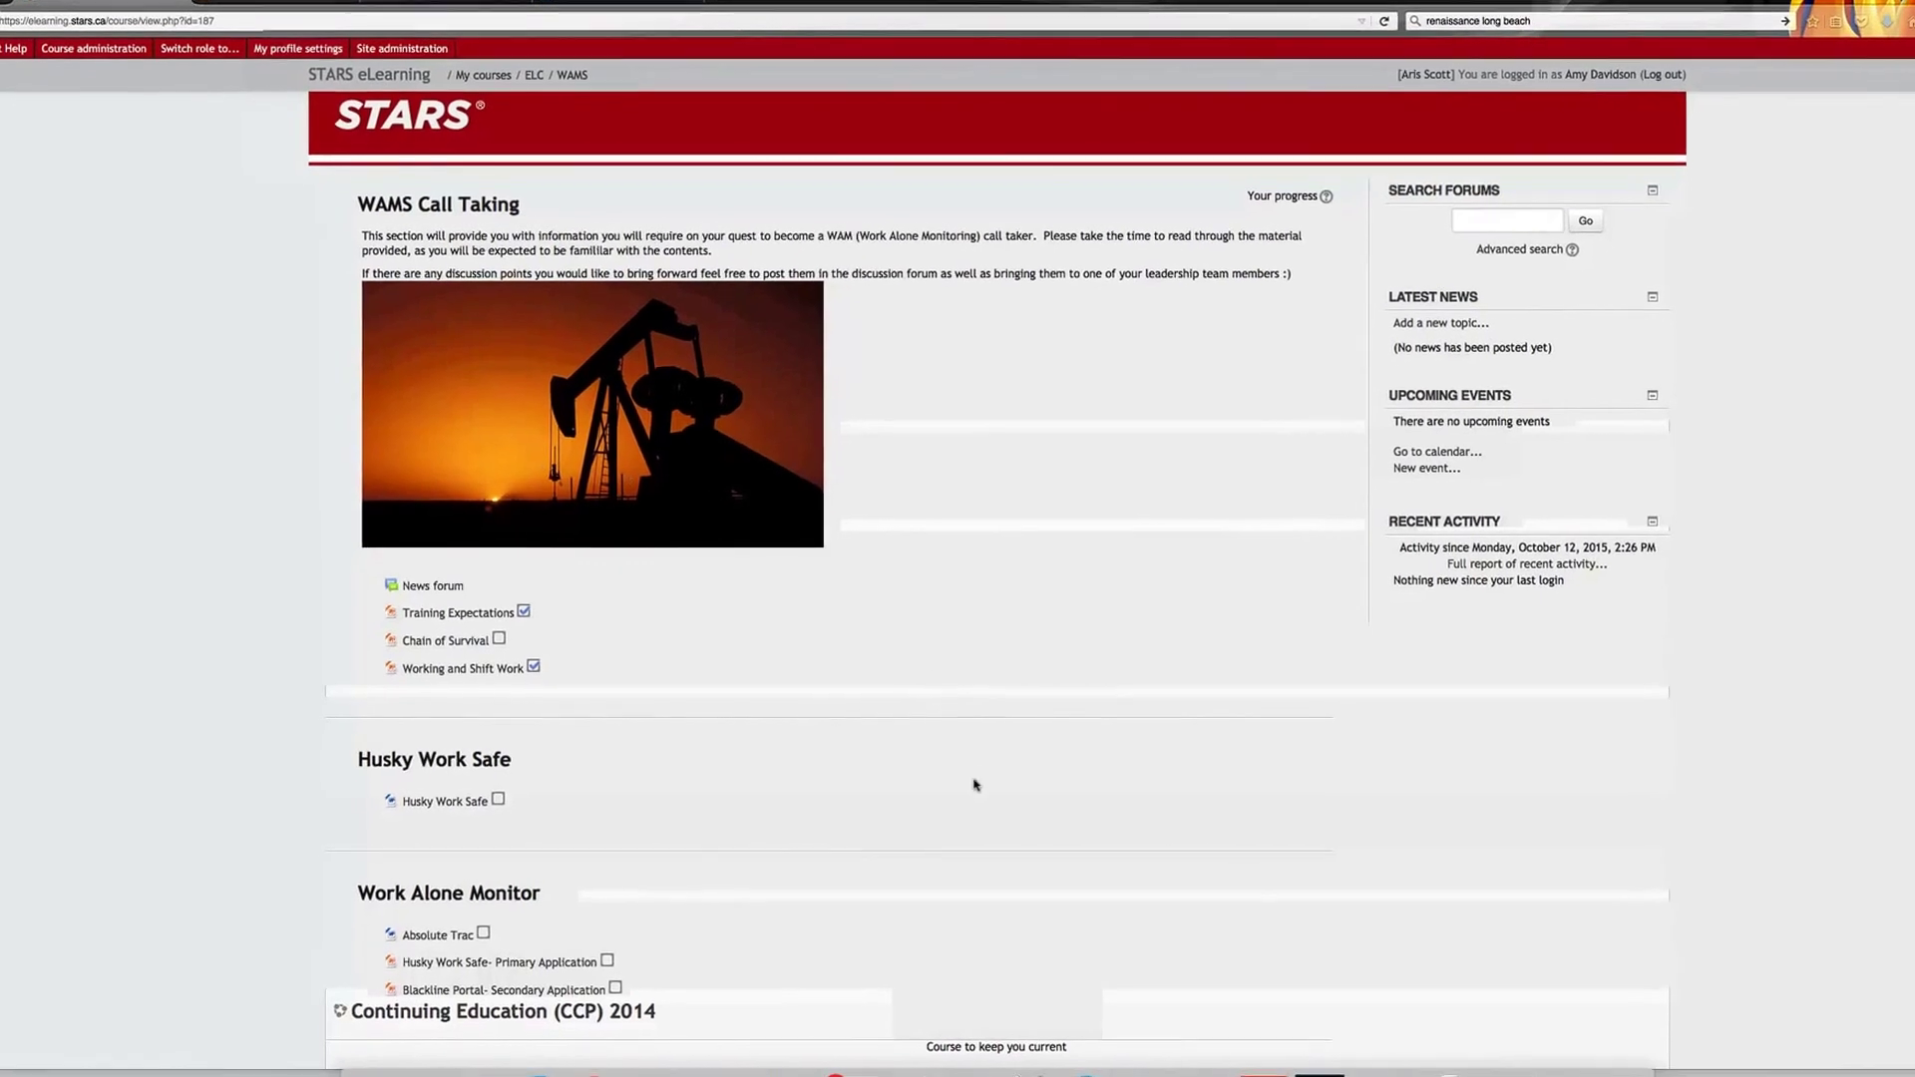
Turn on editing for the WAMS course and look over its topic sections
scroll(982, 803, down, 5)
scroll(992, 804, up, 6)
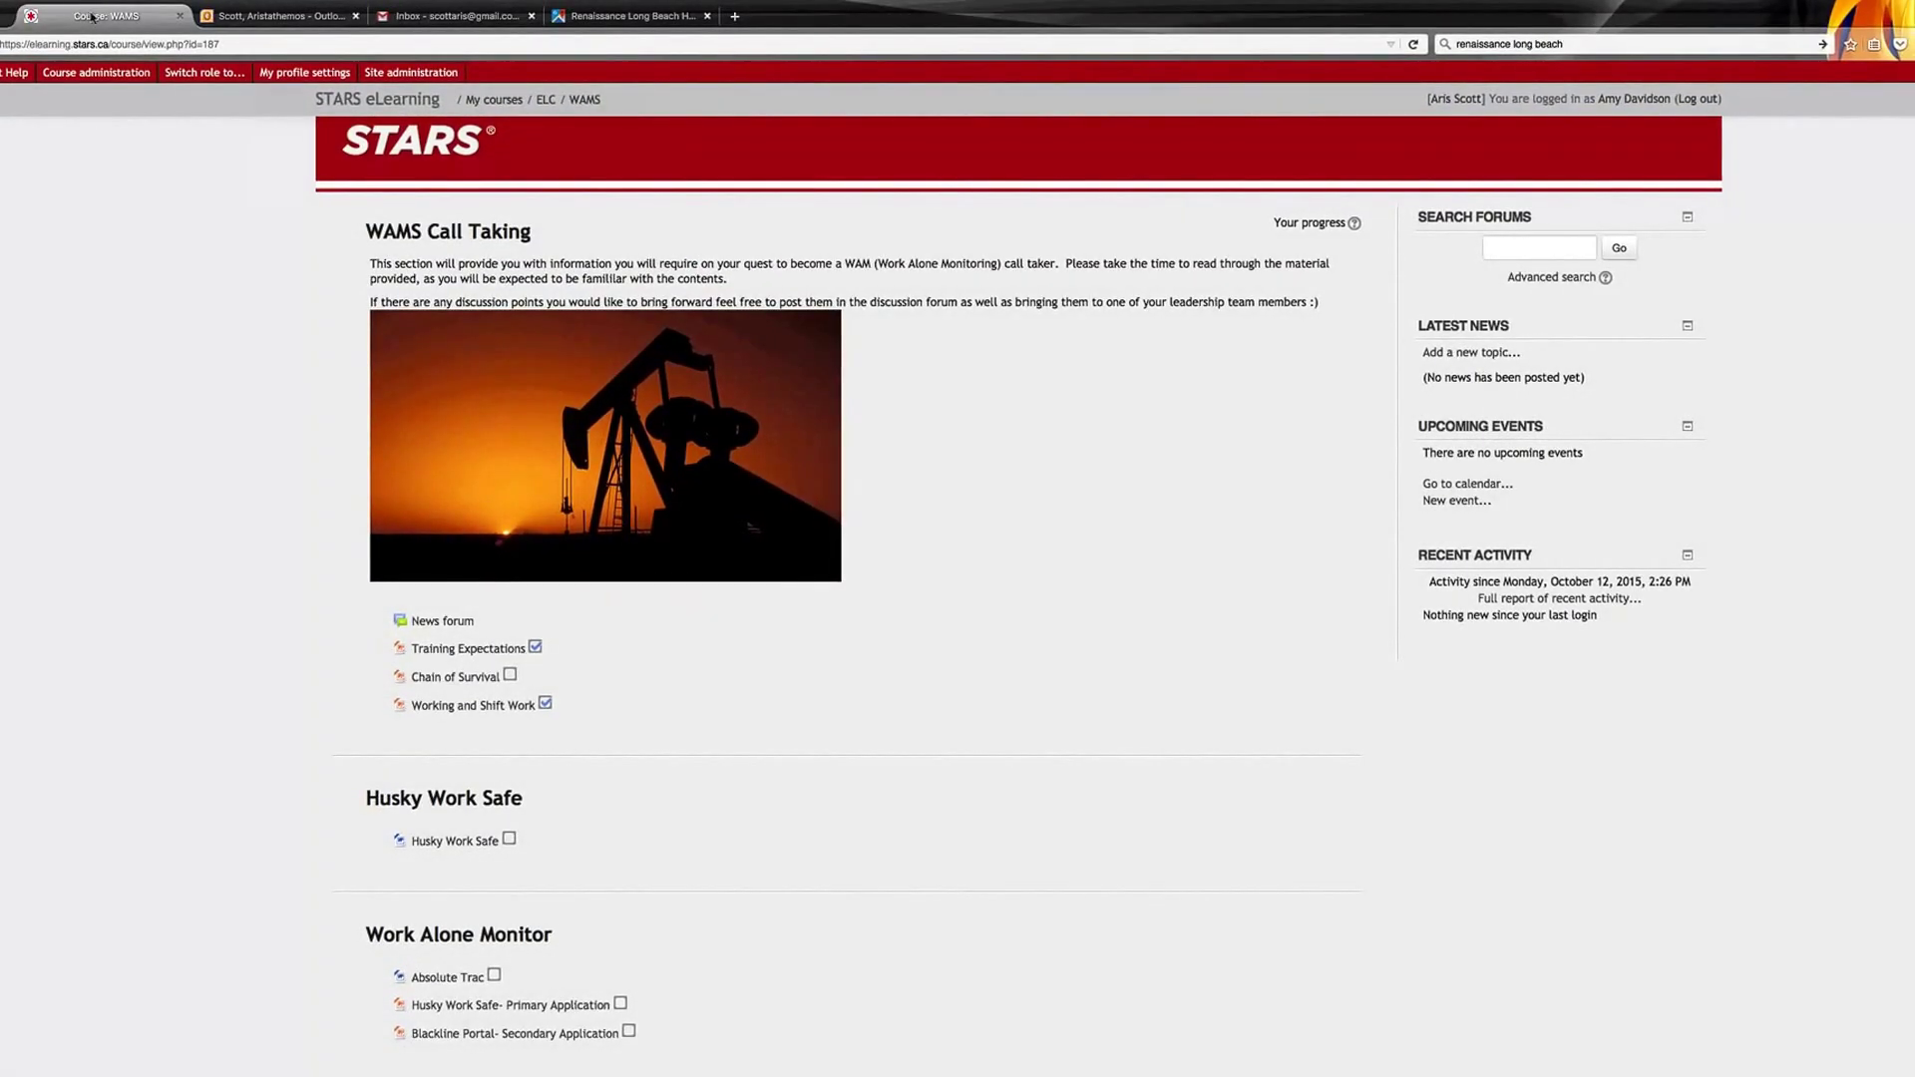
click(112, 71)
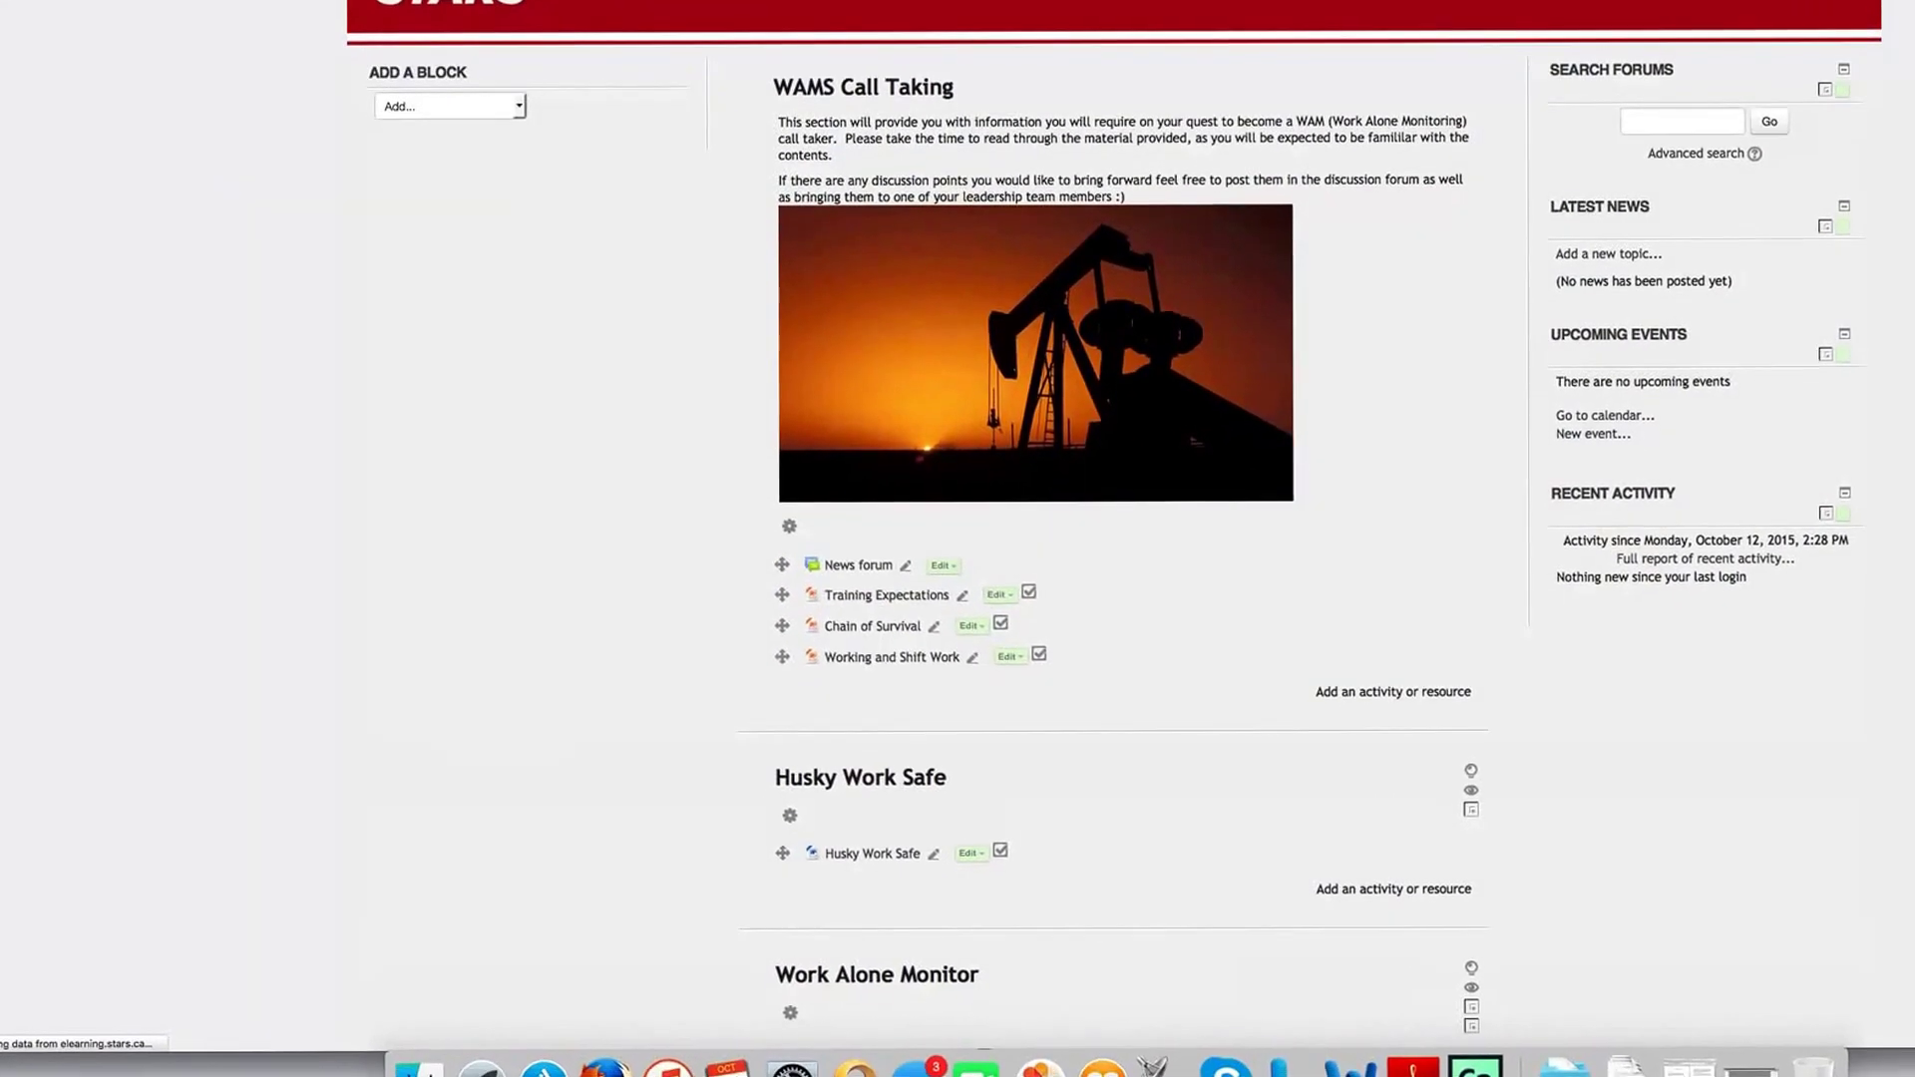
scroll(555, 516, down, 10)
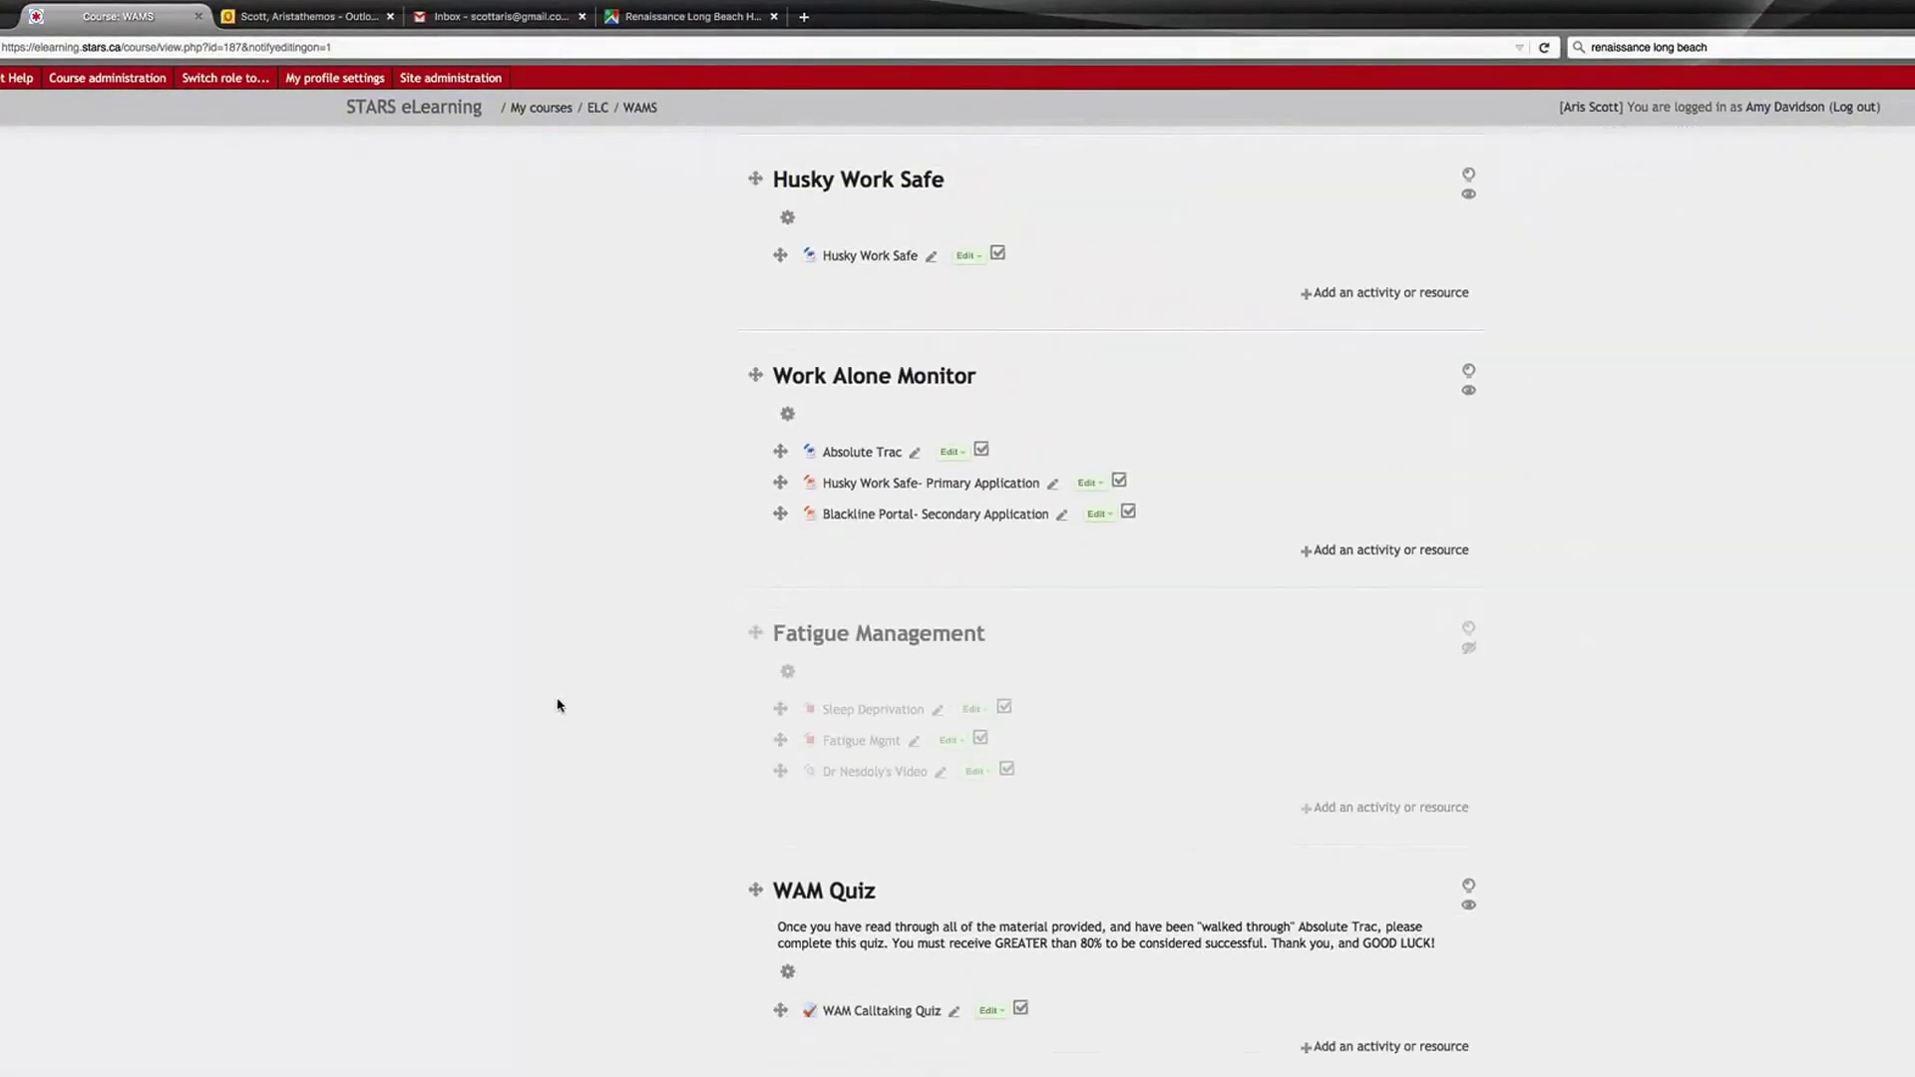
scroll(556, 703, down, 3)
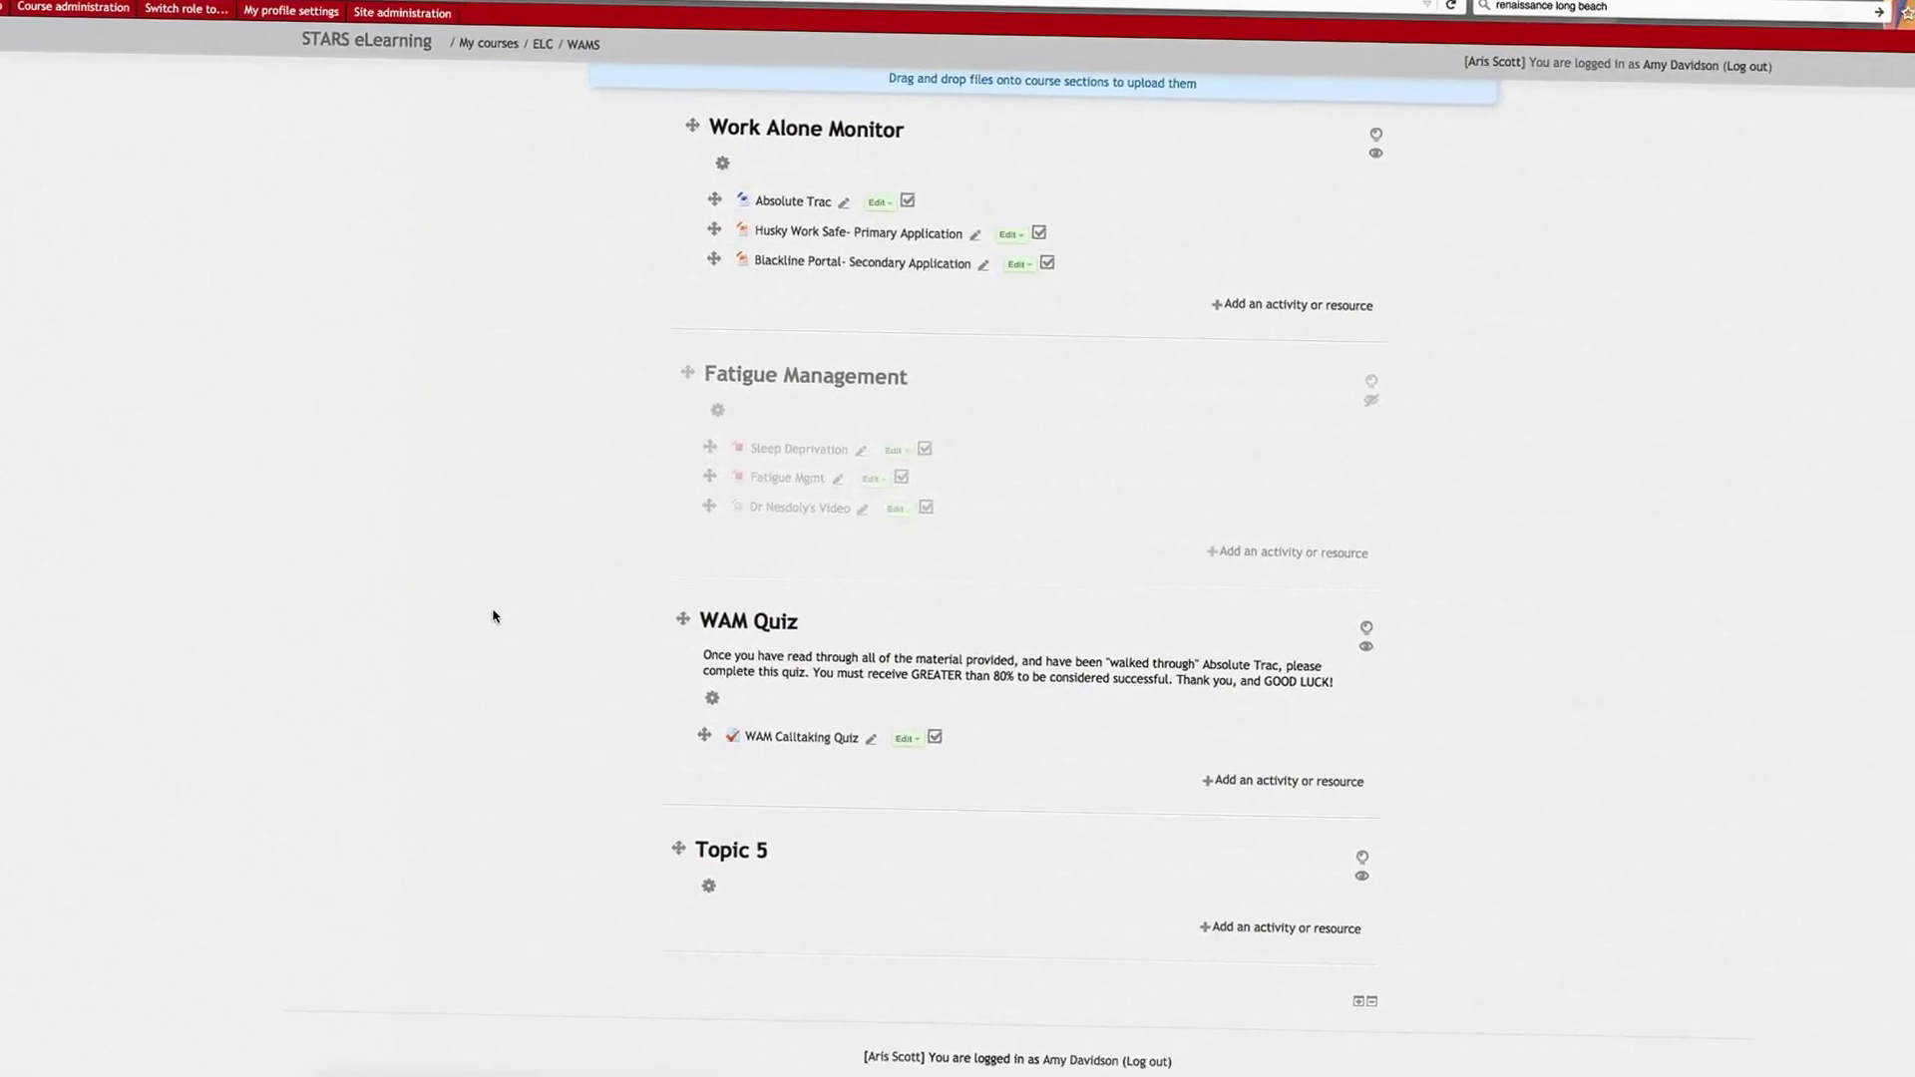
scroll(493, 615, up, 10)
scroll(449, 599, down, 10)
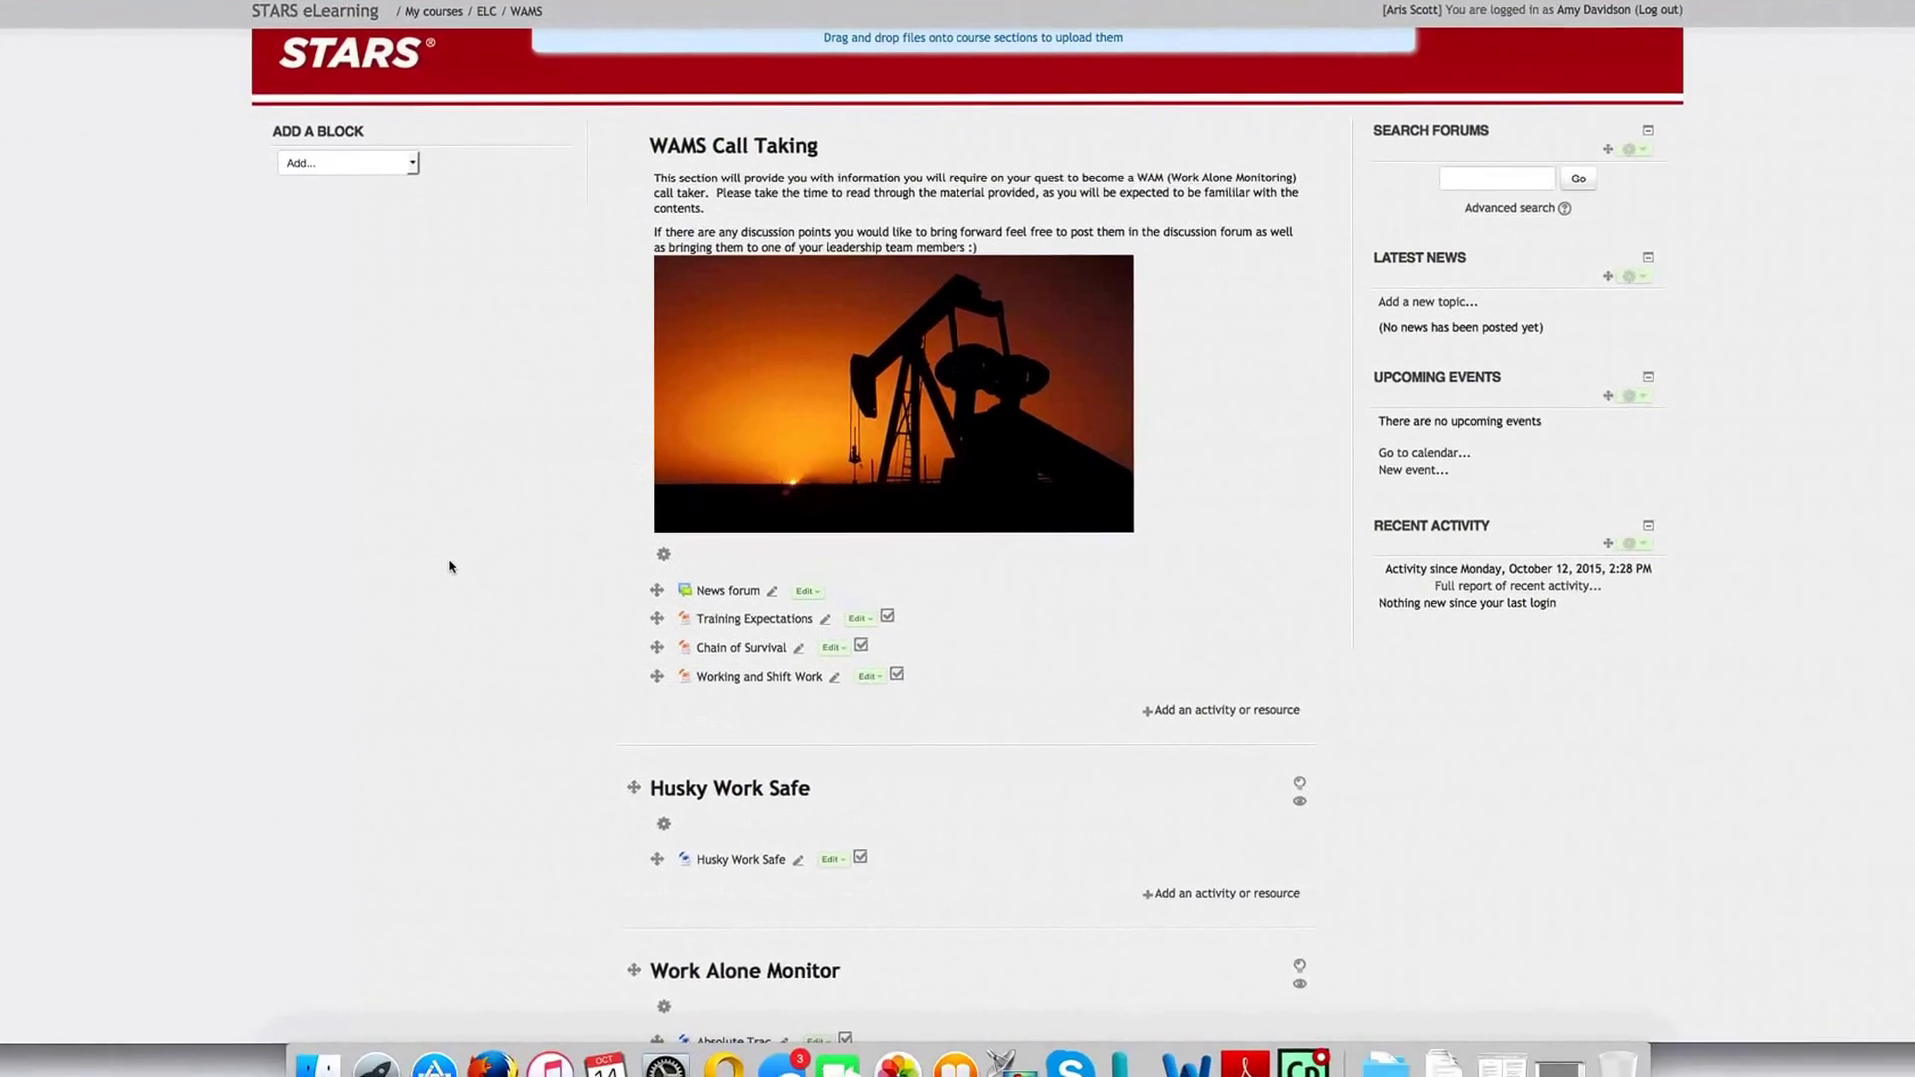
scroll(440, 619, up, 10)
Open the WAMS course's settings and set Enable completion tracking to Yes
mouse_move(25, 31)
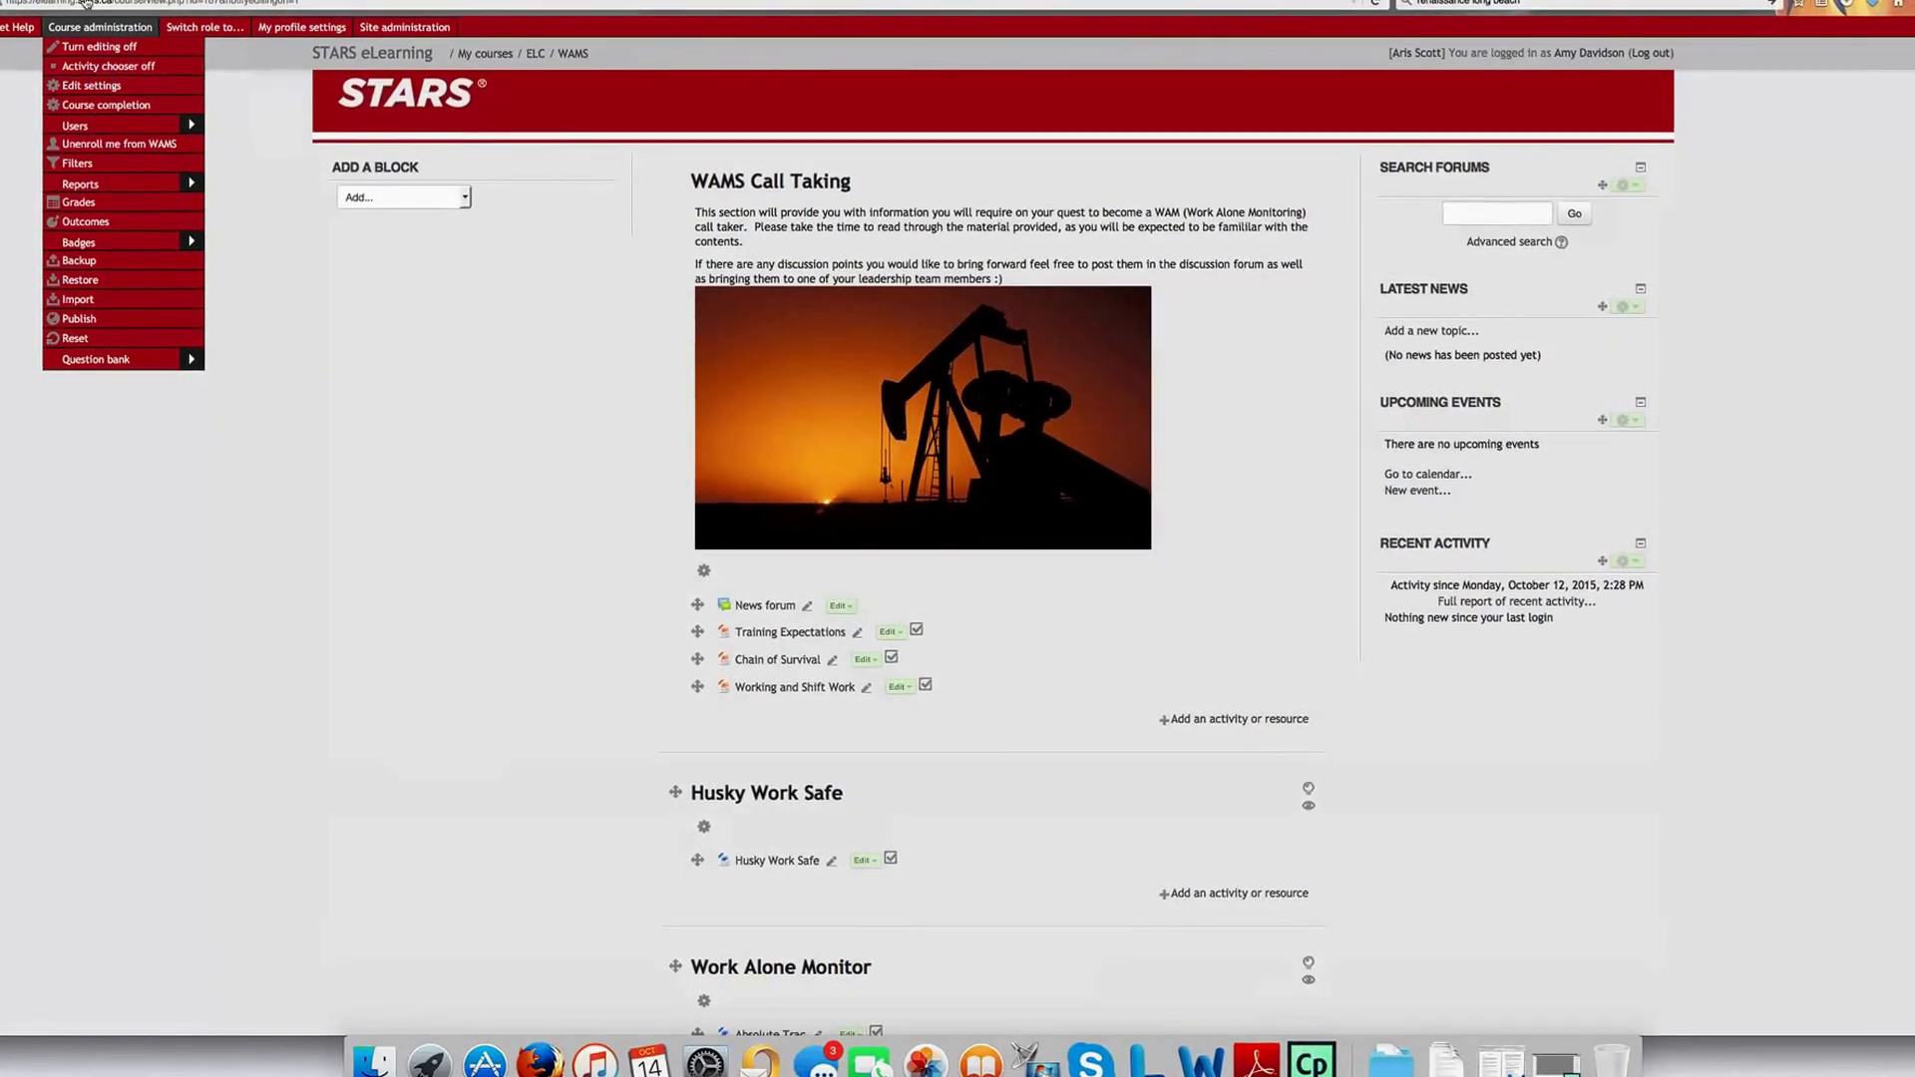
click(43, 93)
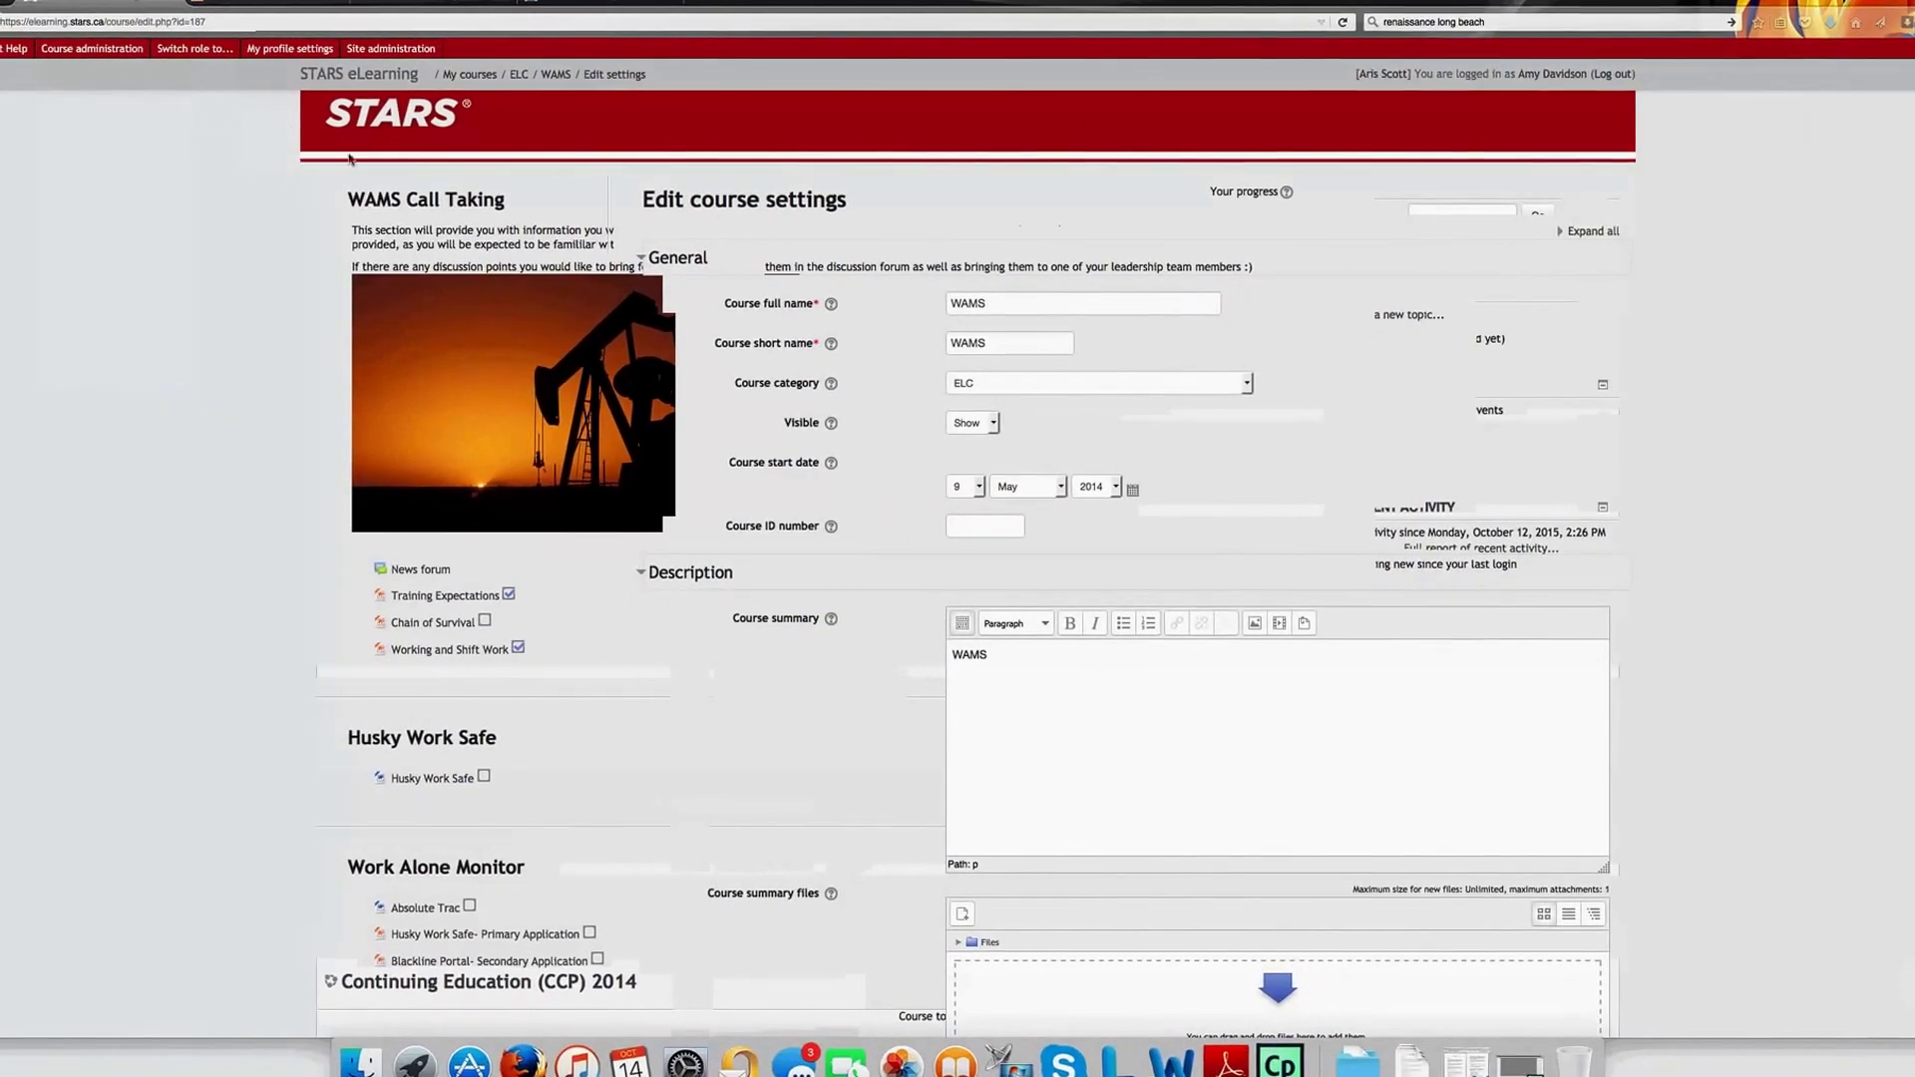
scroll(557, 638, down, 5)
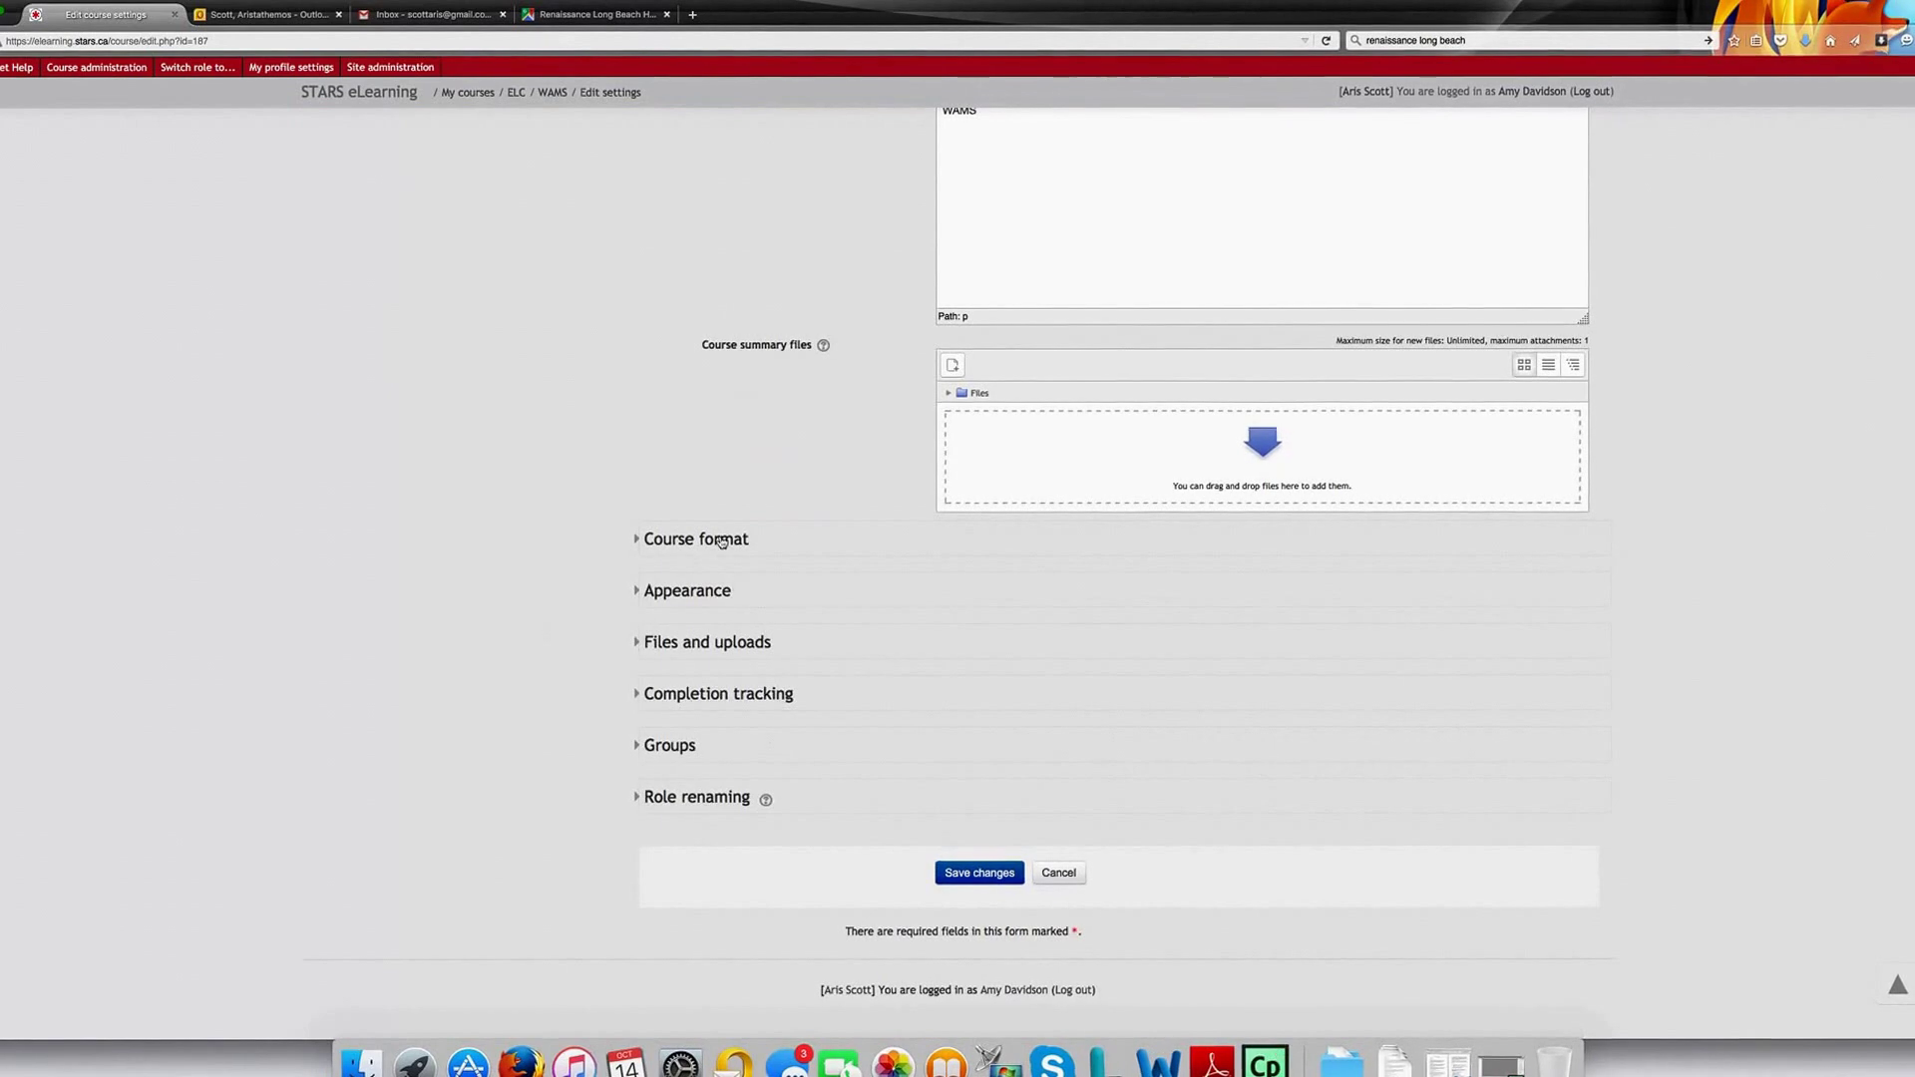
click(703, 690)
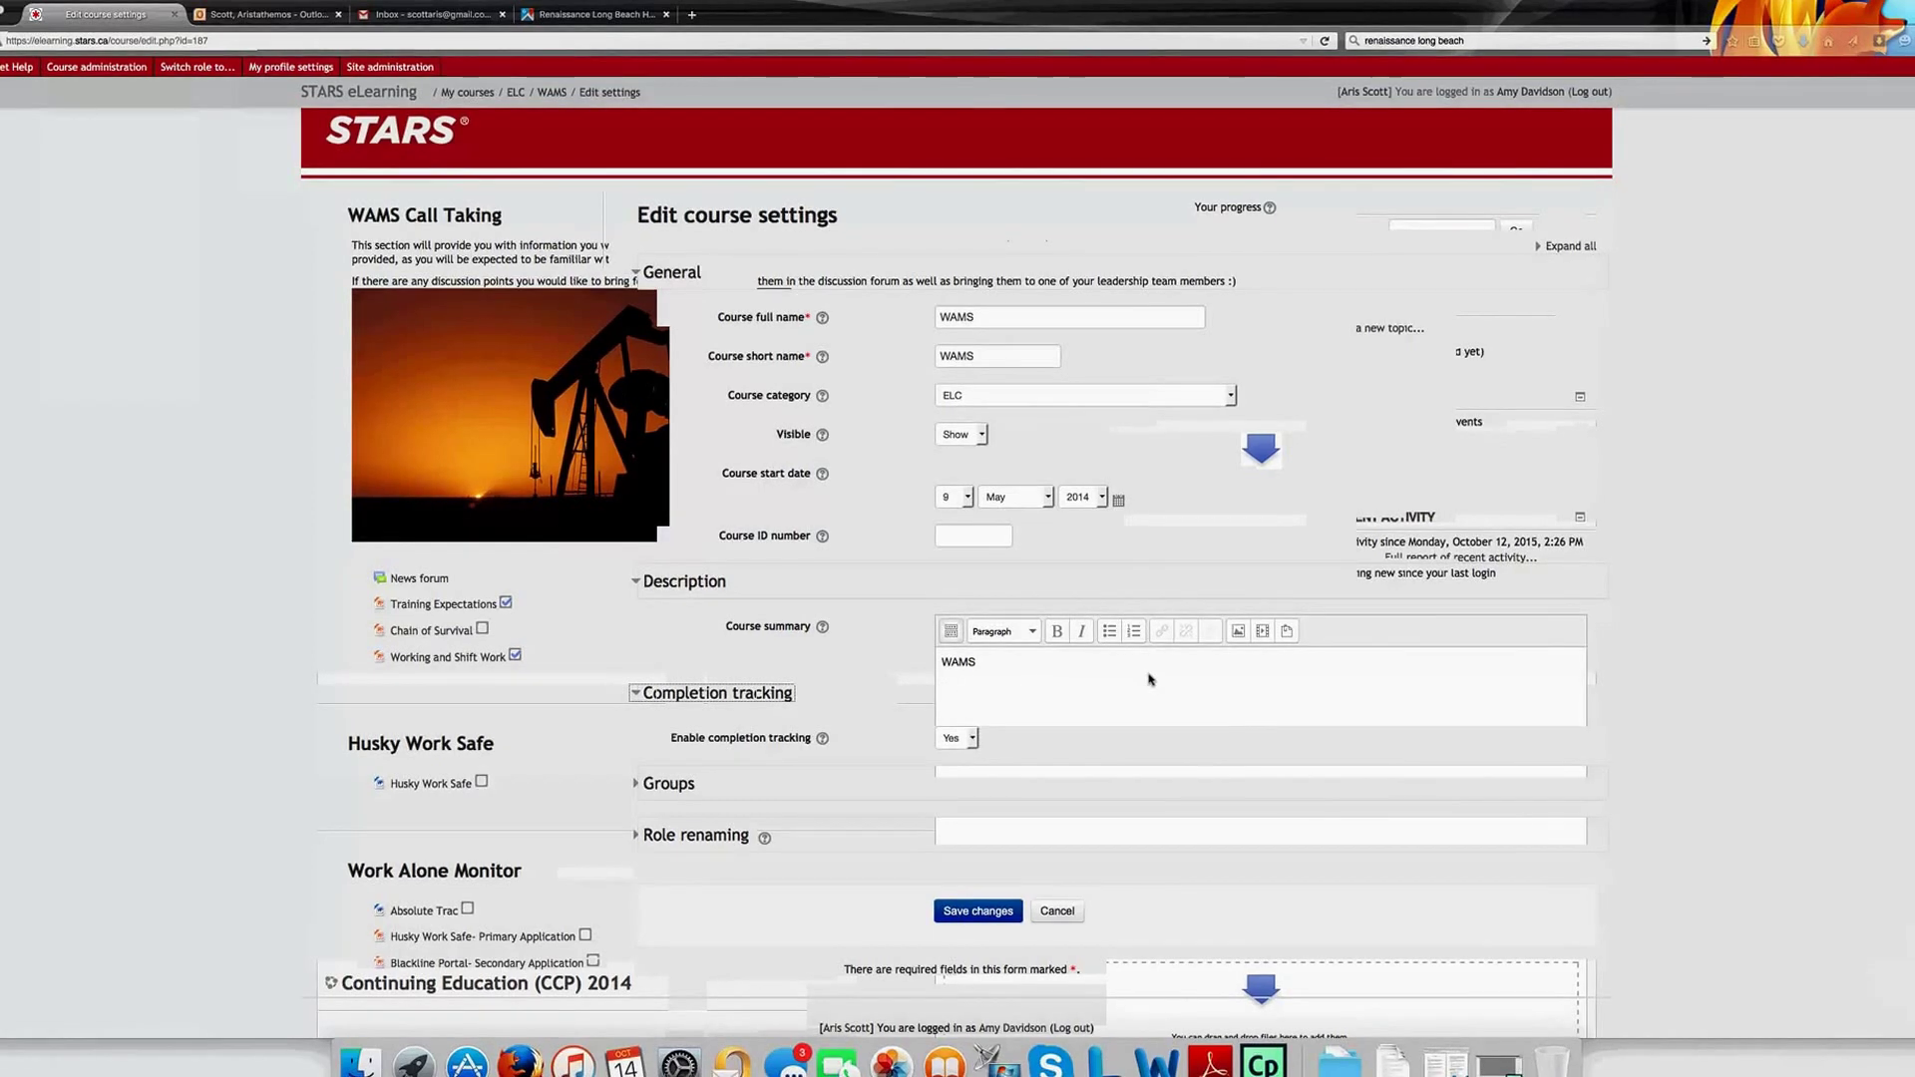
scroll(1149, 679, down, 5)
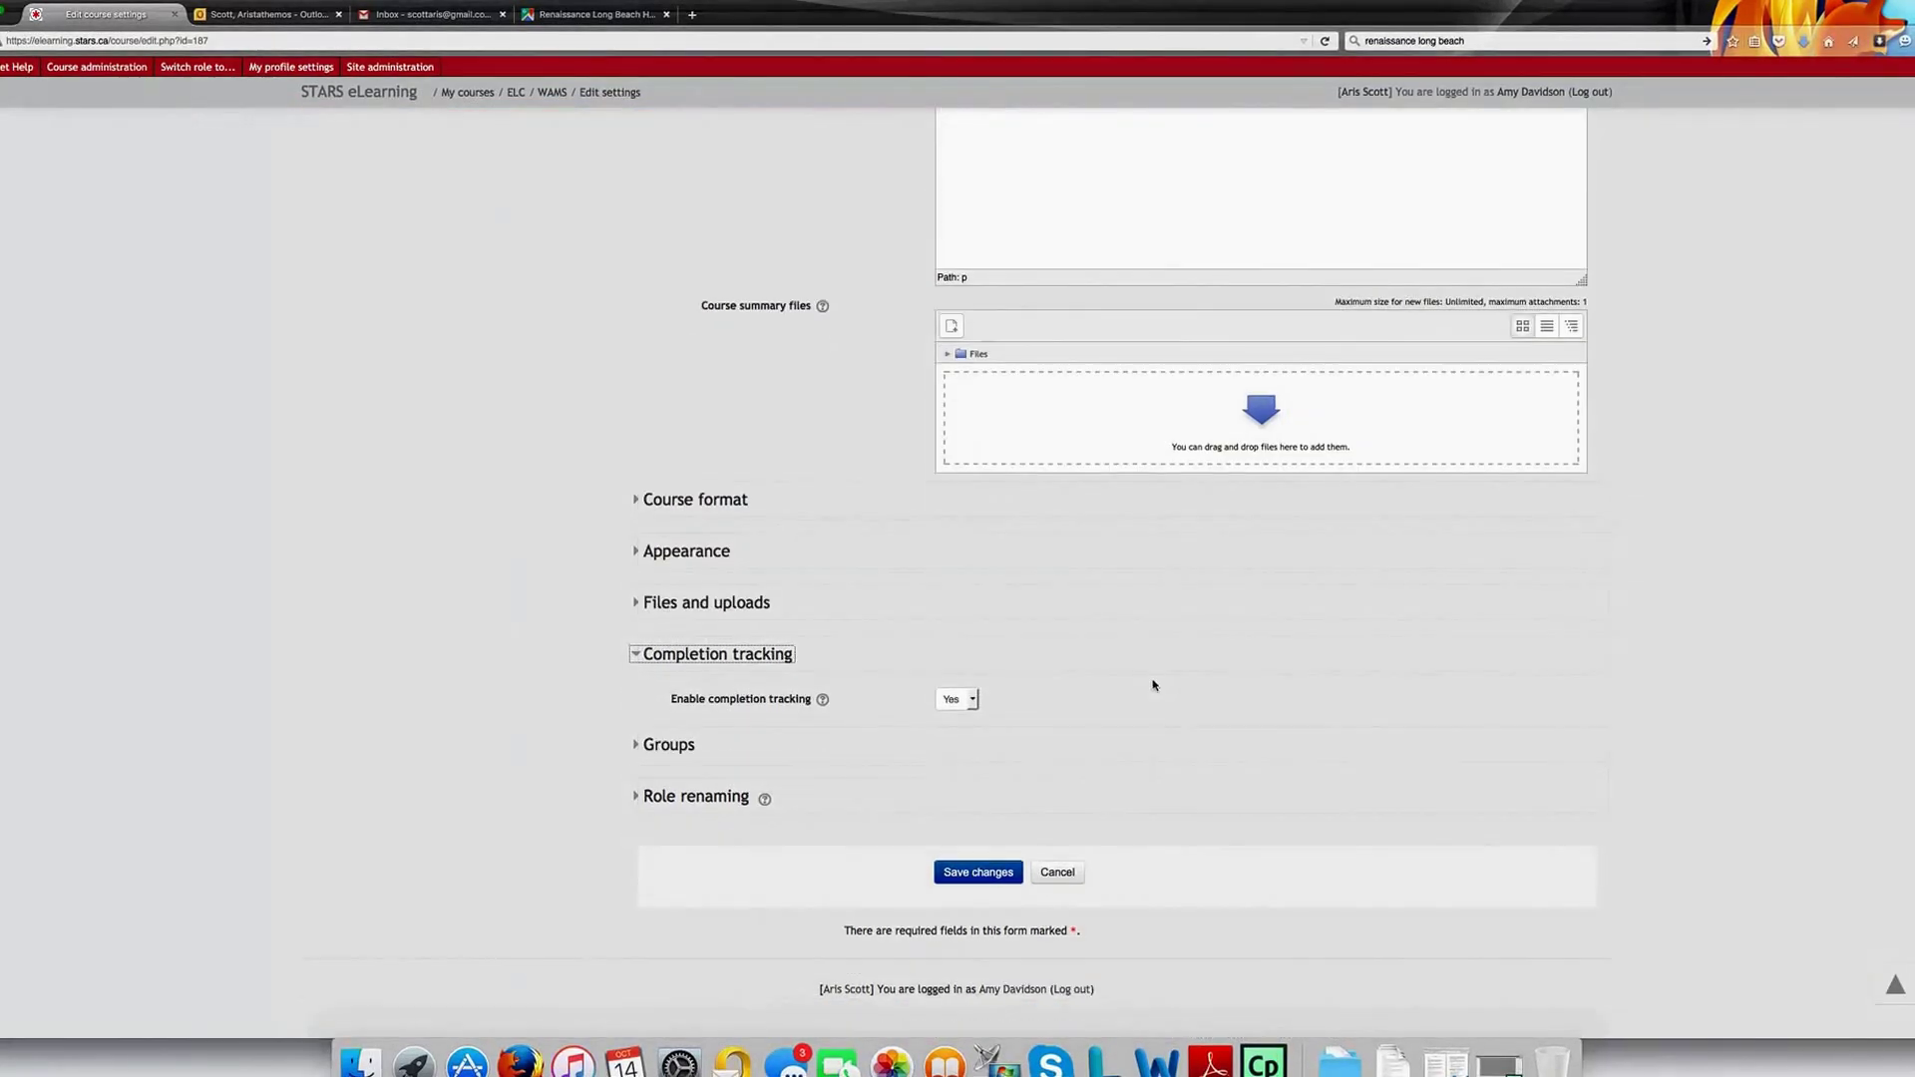
click(960, 698)
click(953, 729)
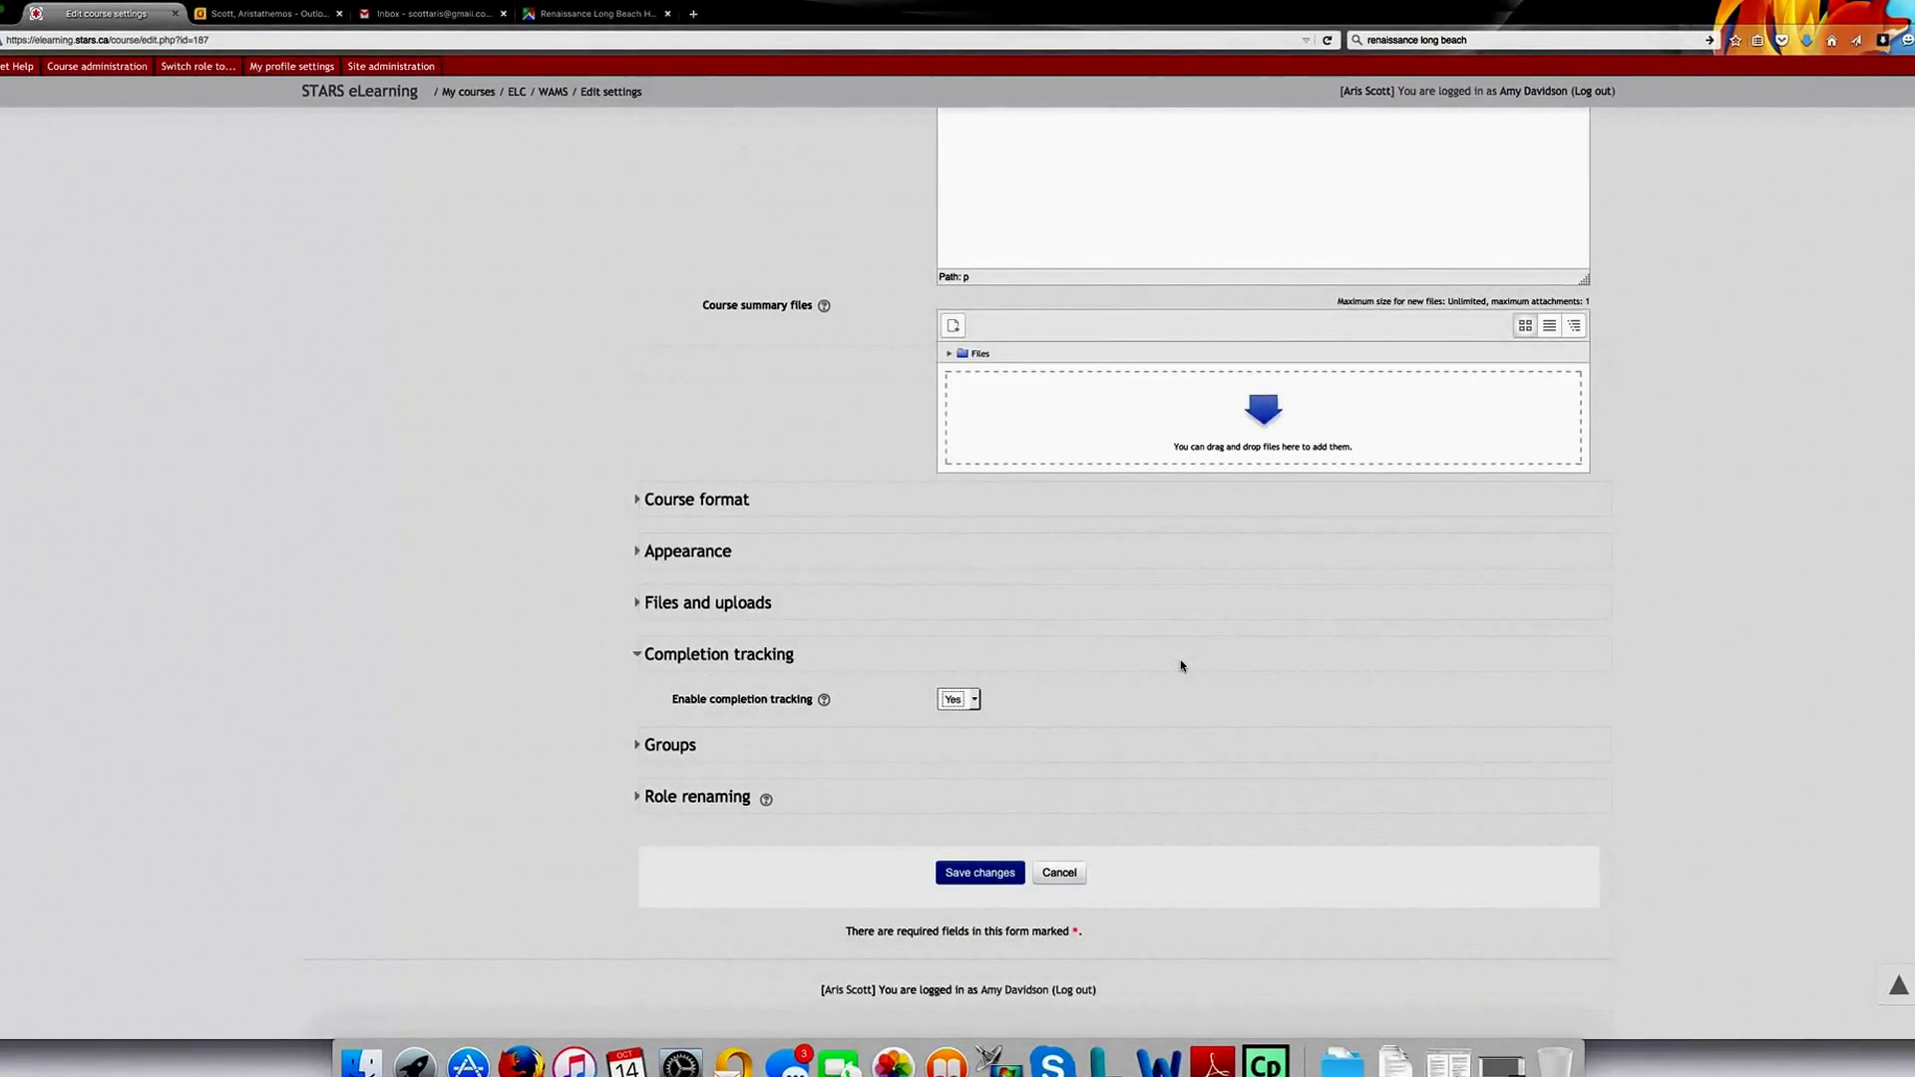
Expand the Groups, Files and uploads, Appearance and Course format settings for review, and leave without saving
click(681, 743)
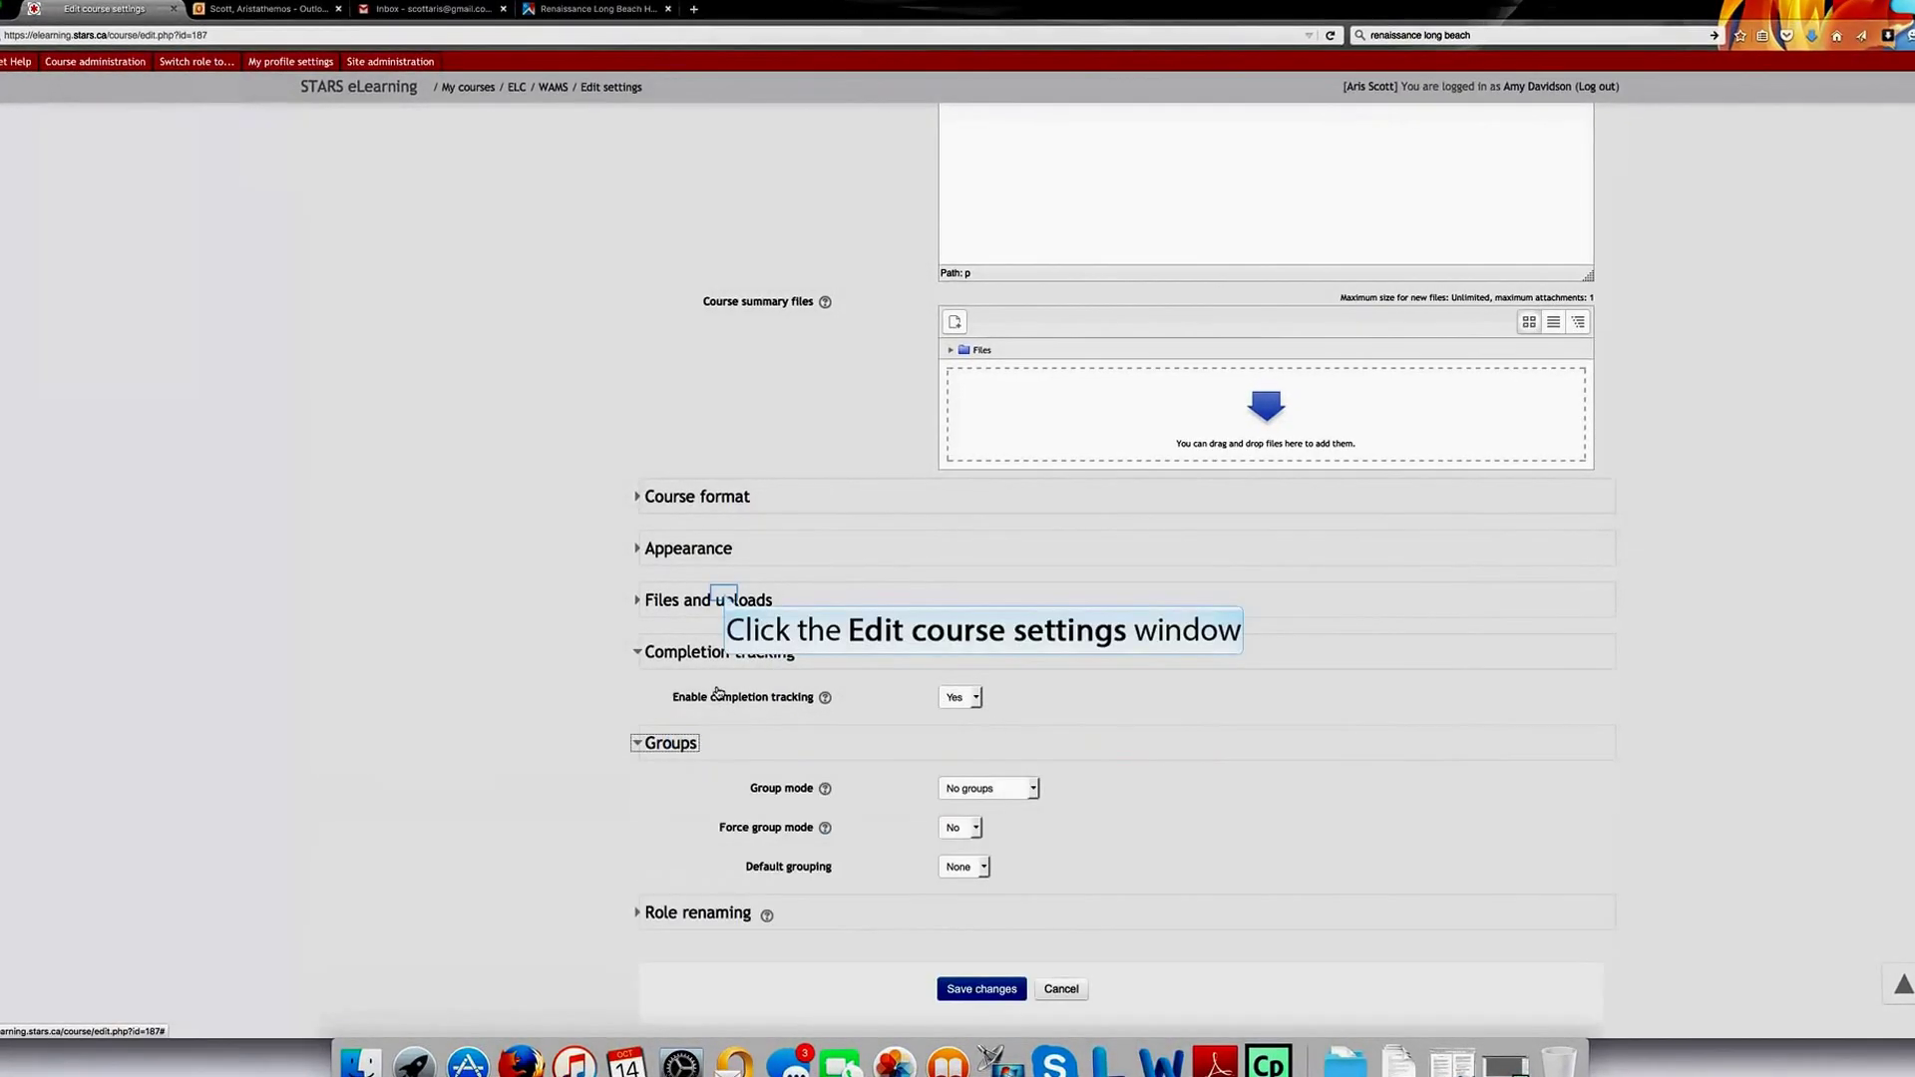
click(703, 601)
click(690, 545)
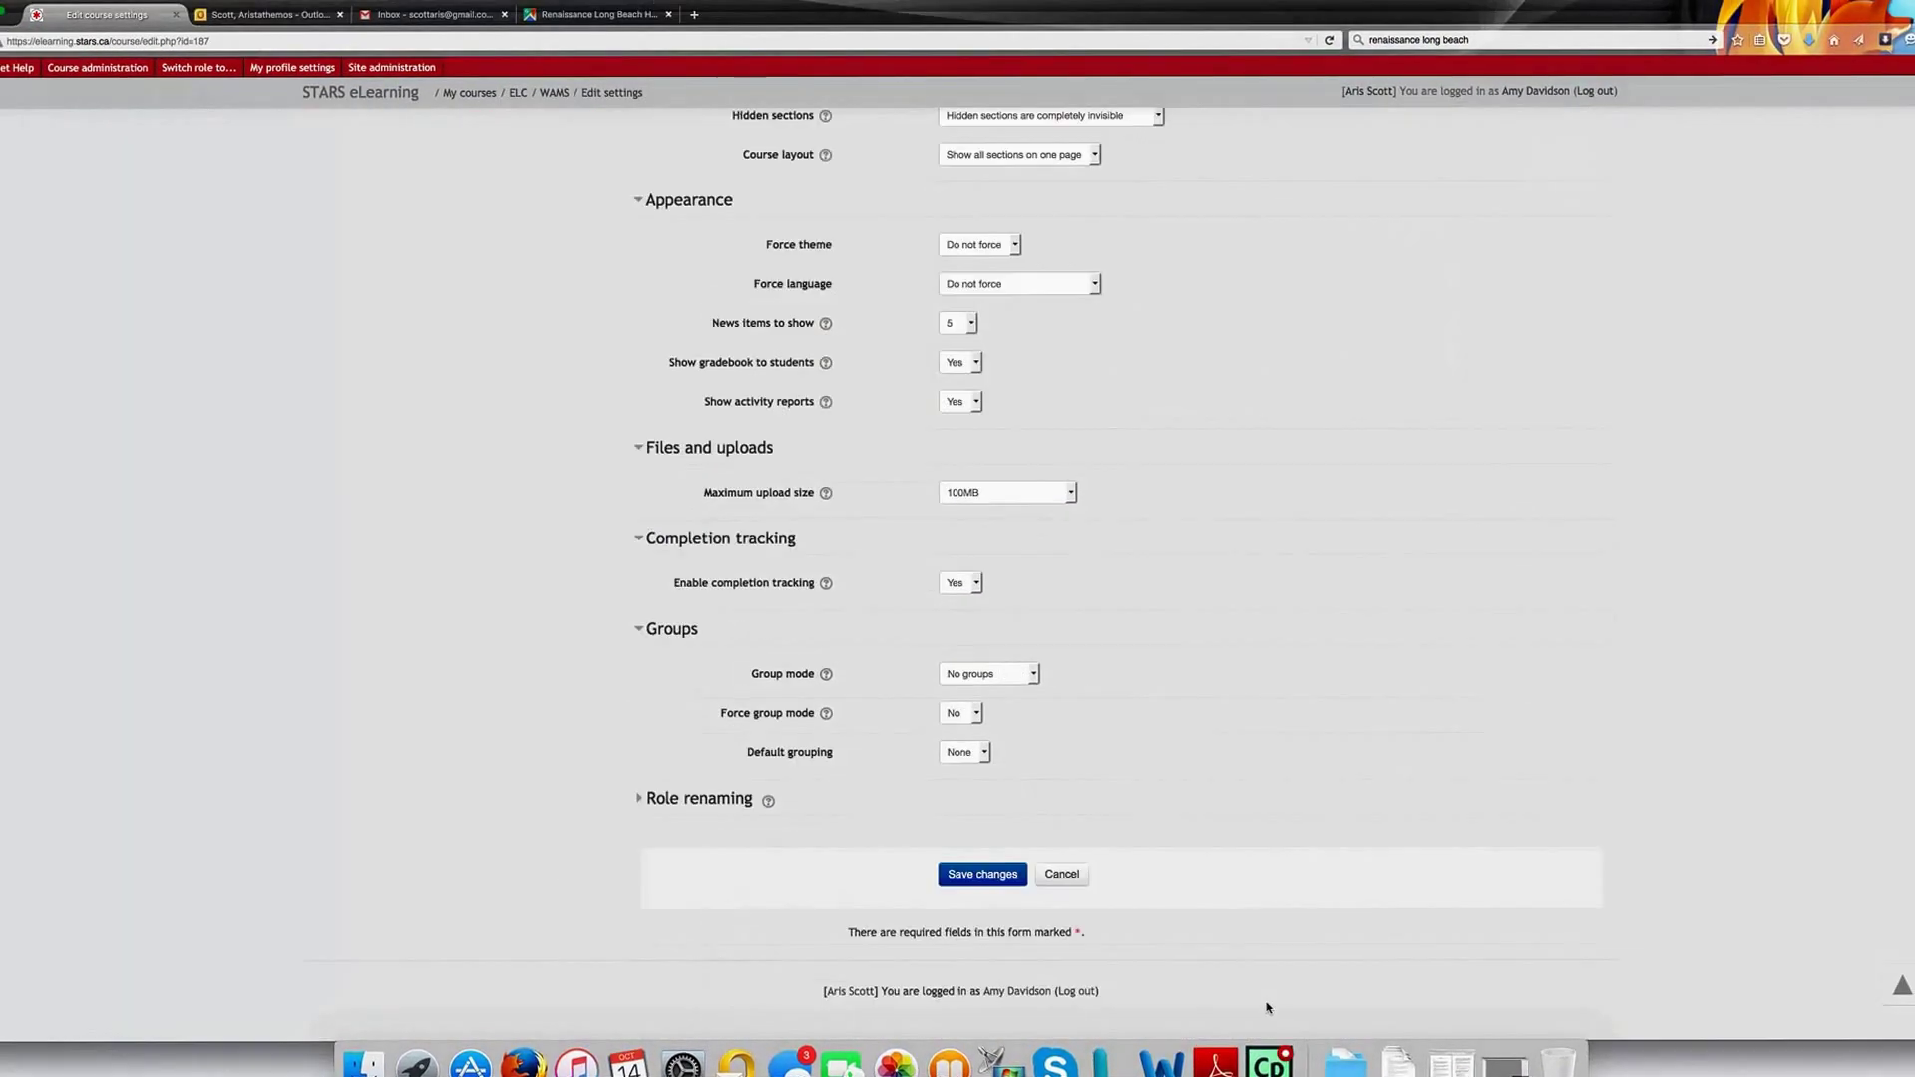
click(1064, 875)
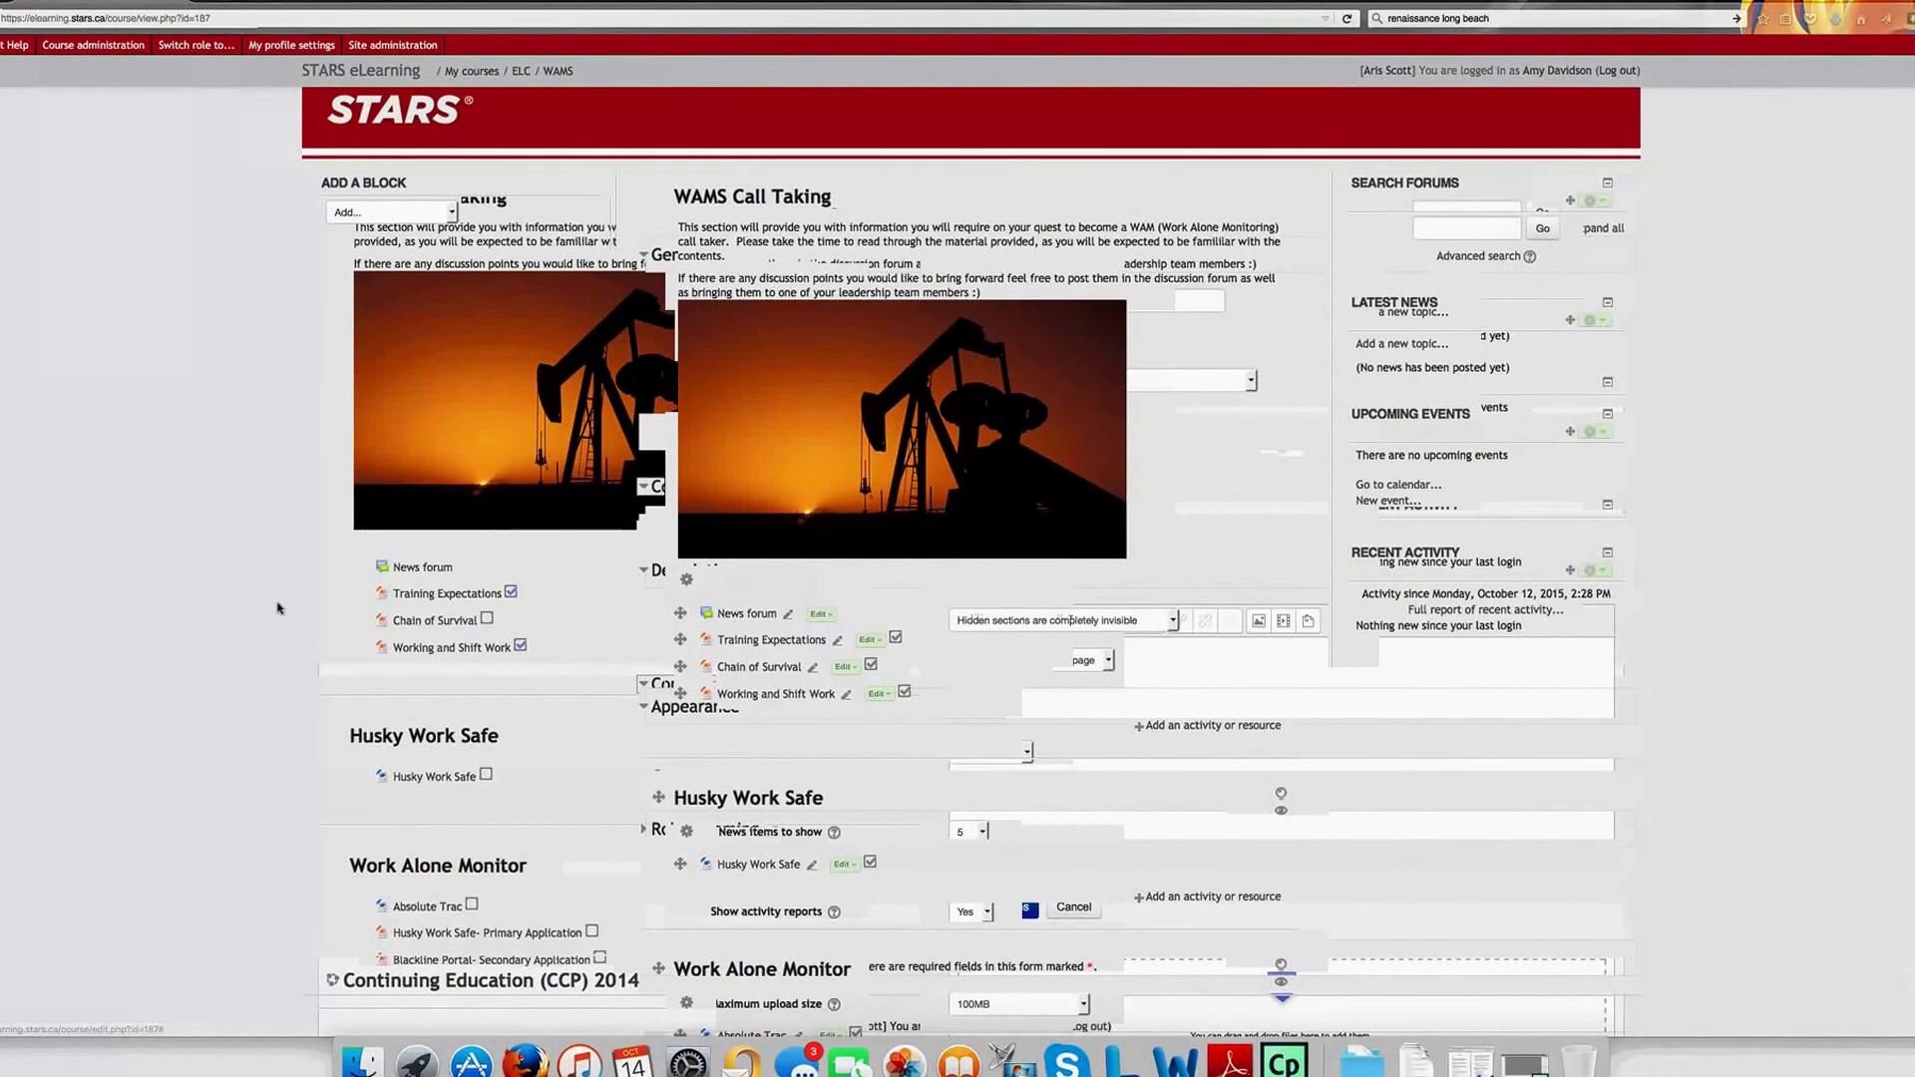
Open the WAMS course completion settings and examine the completion requirements options and the Activity completion condition
click(86, 44)
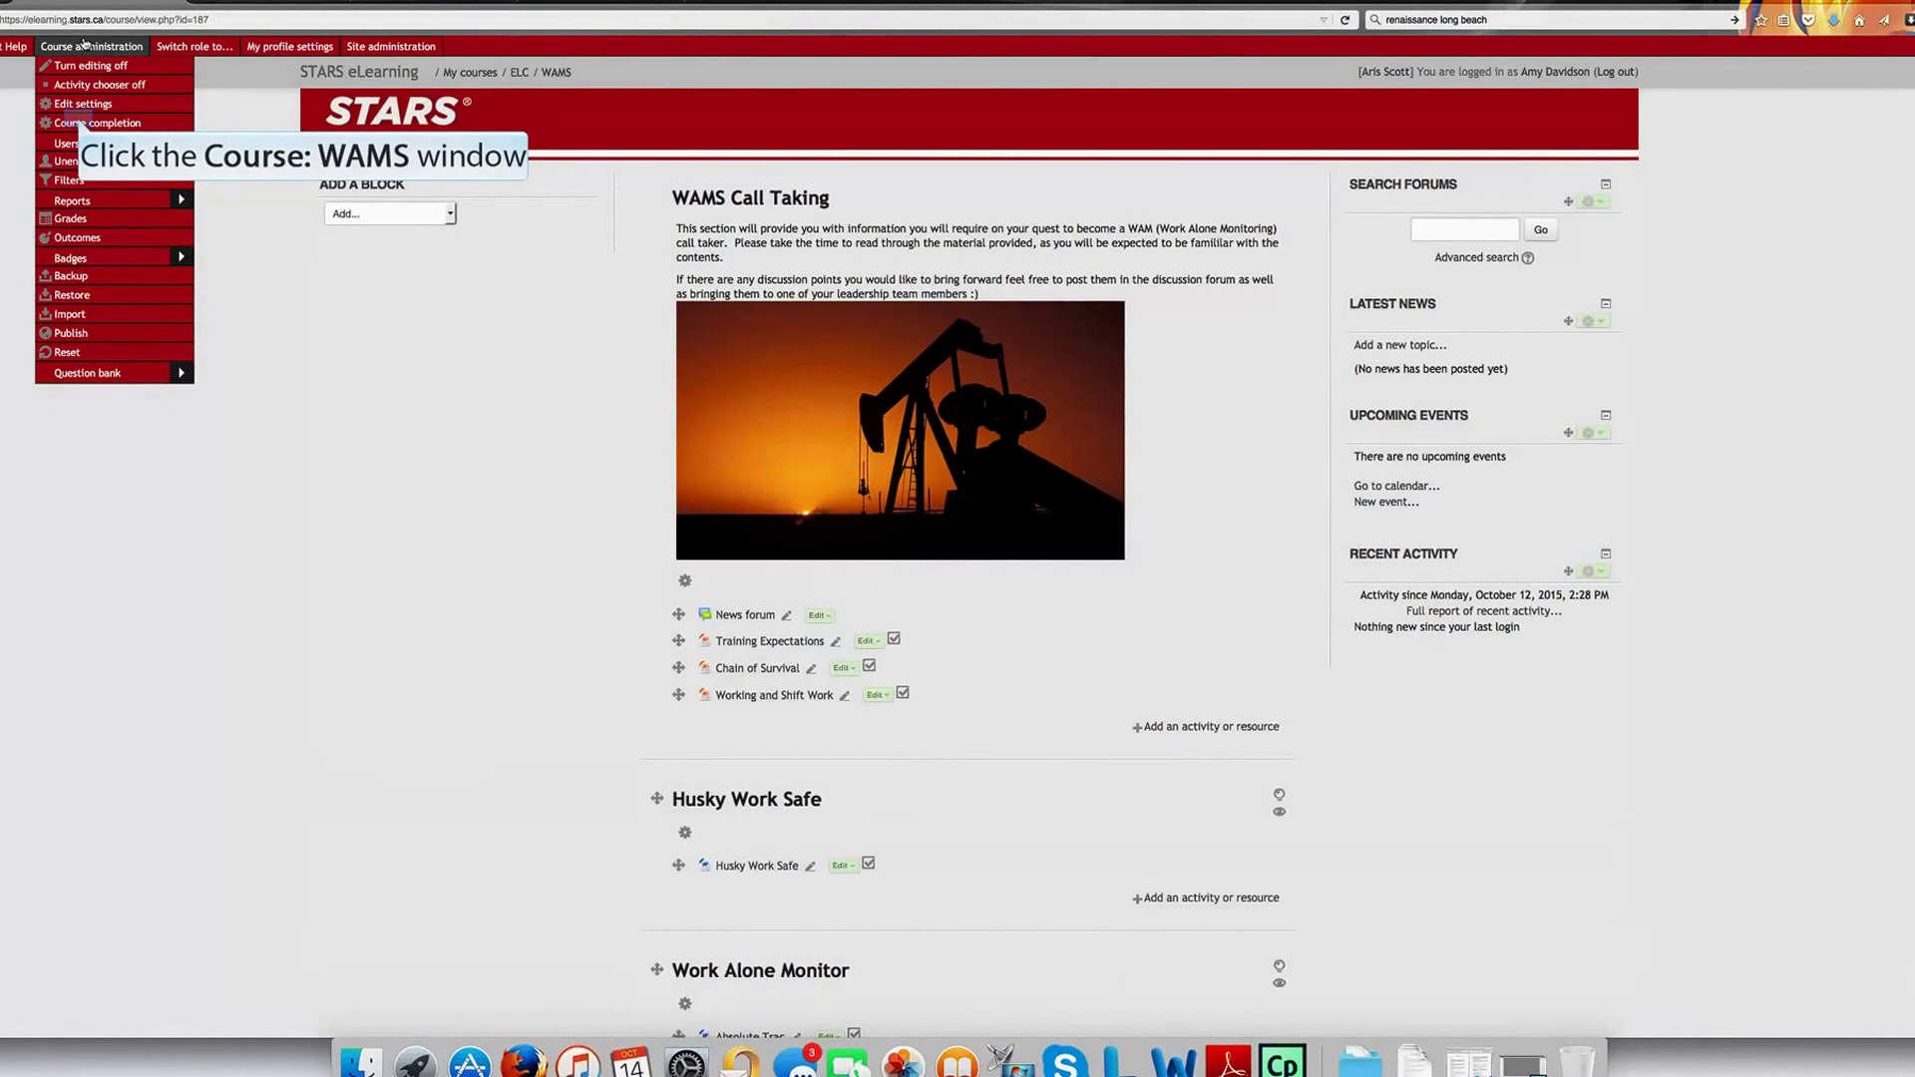
click(79, 123)
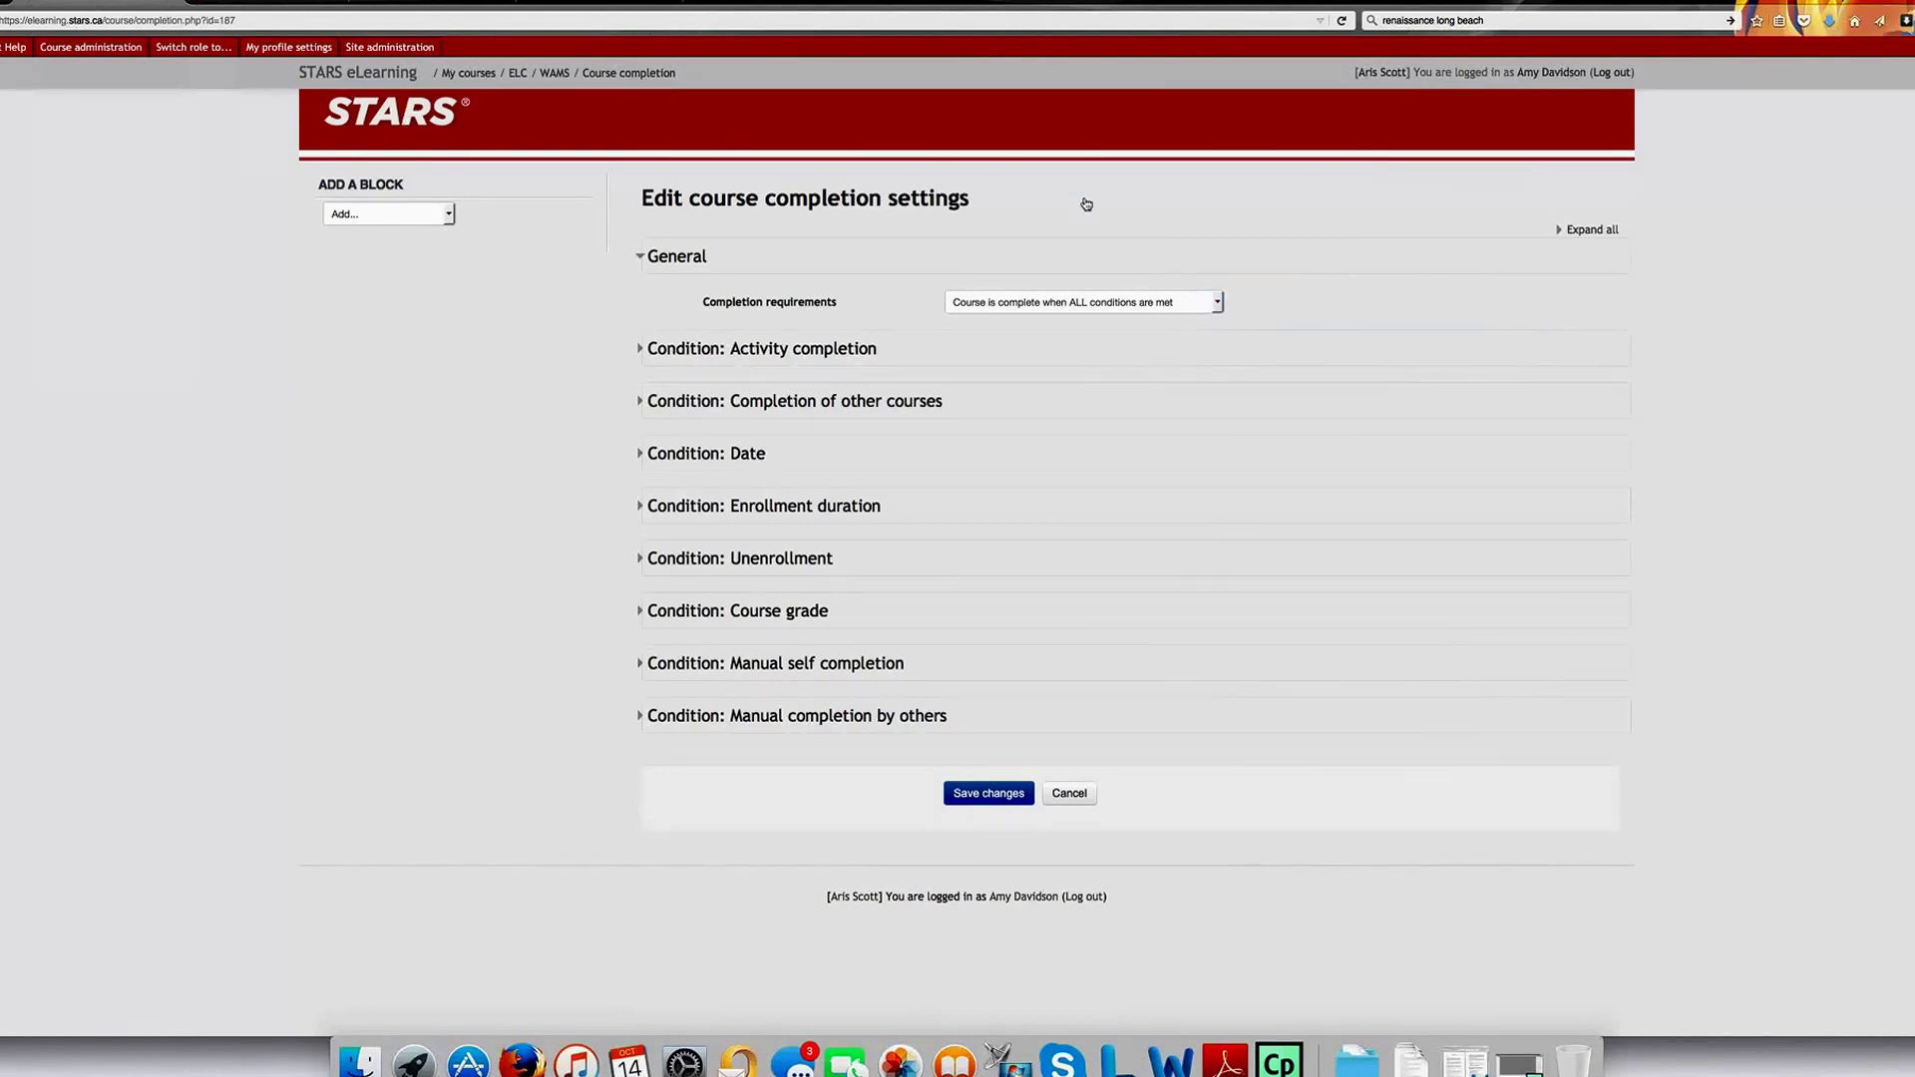
click(1213, 304)
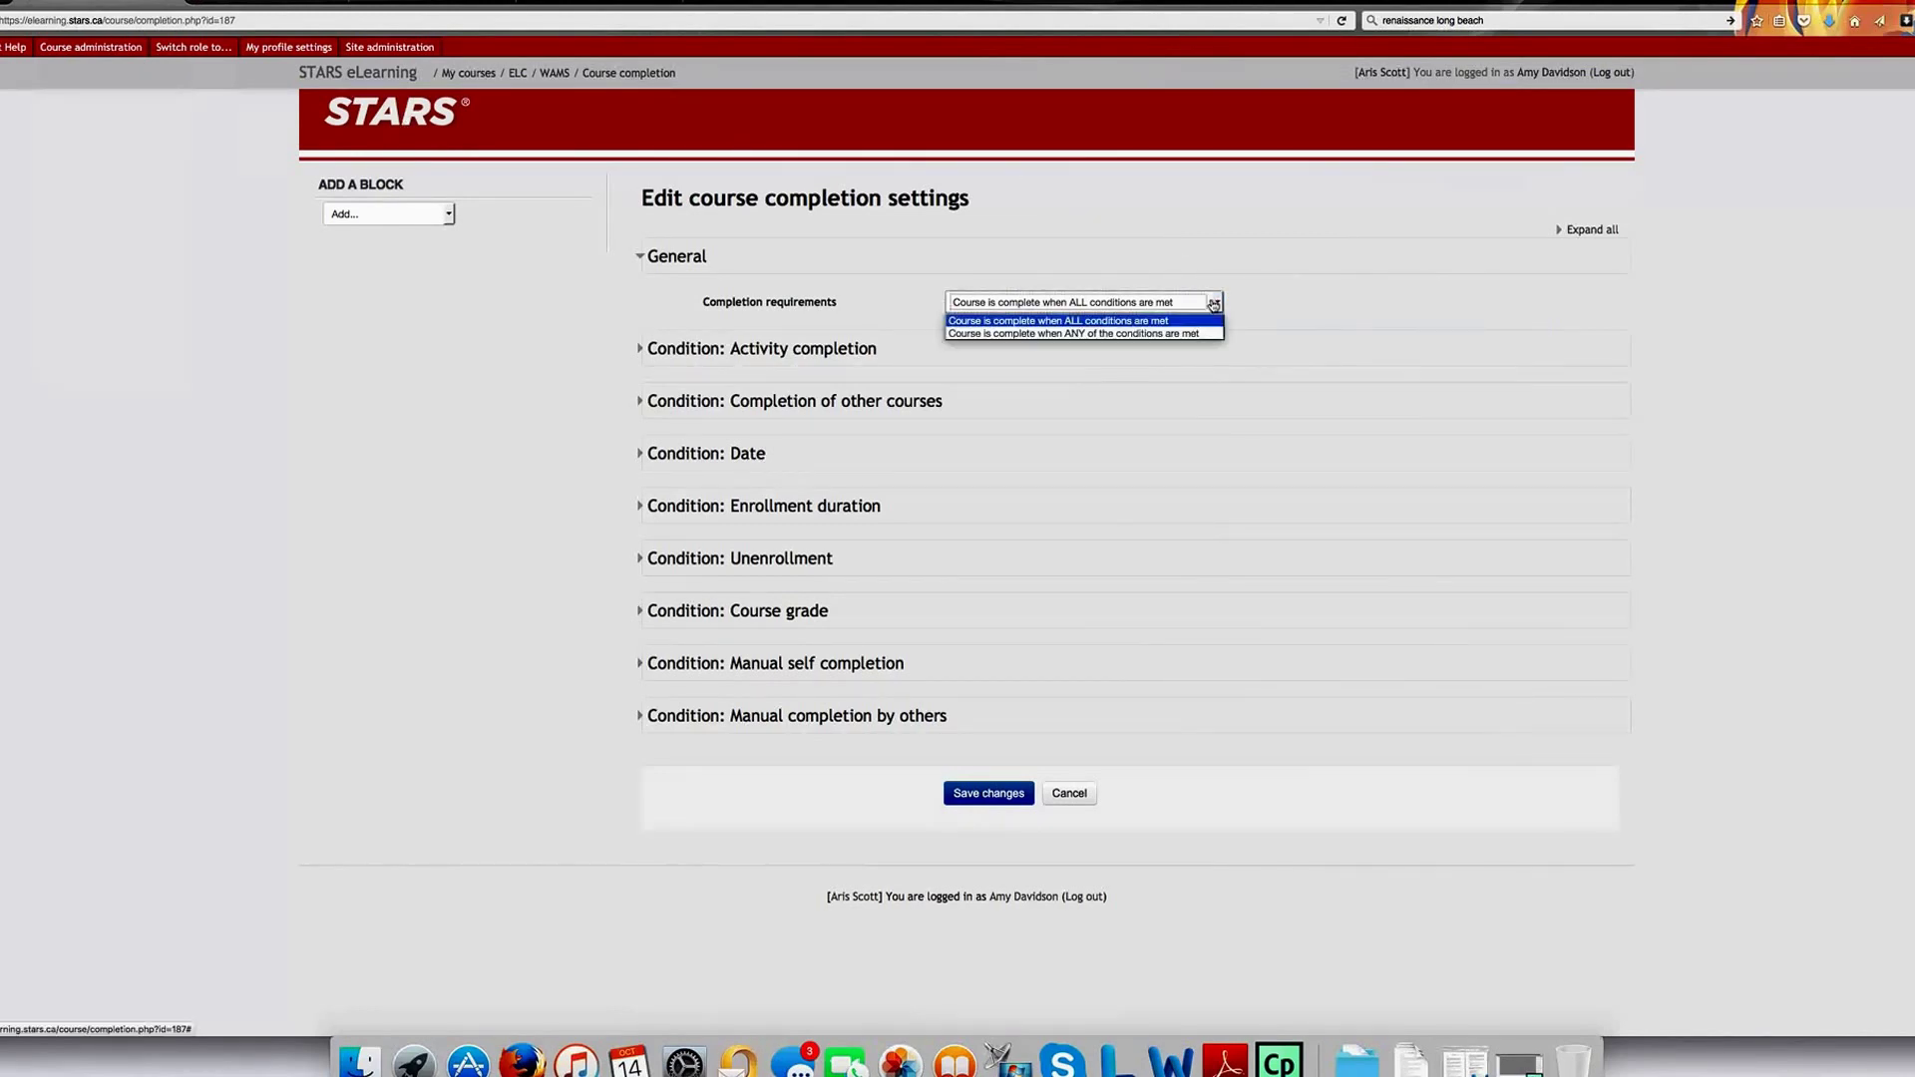
click(688, 346)
click(688, 346)
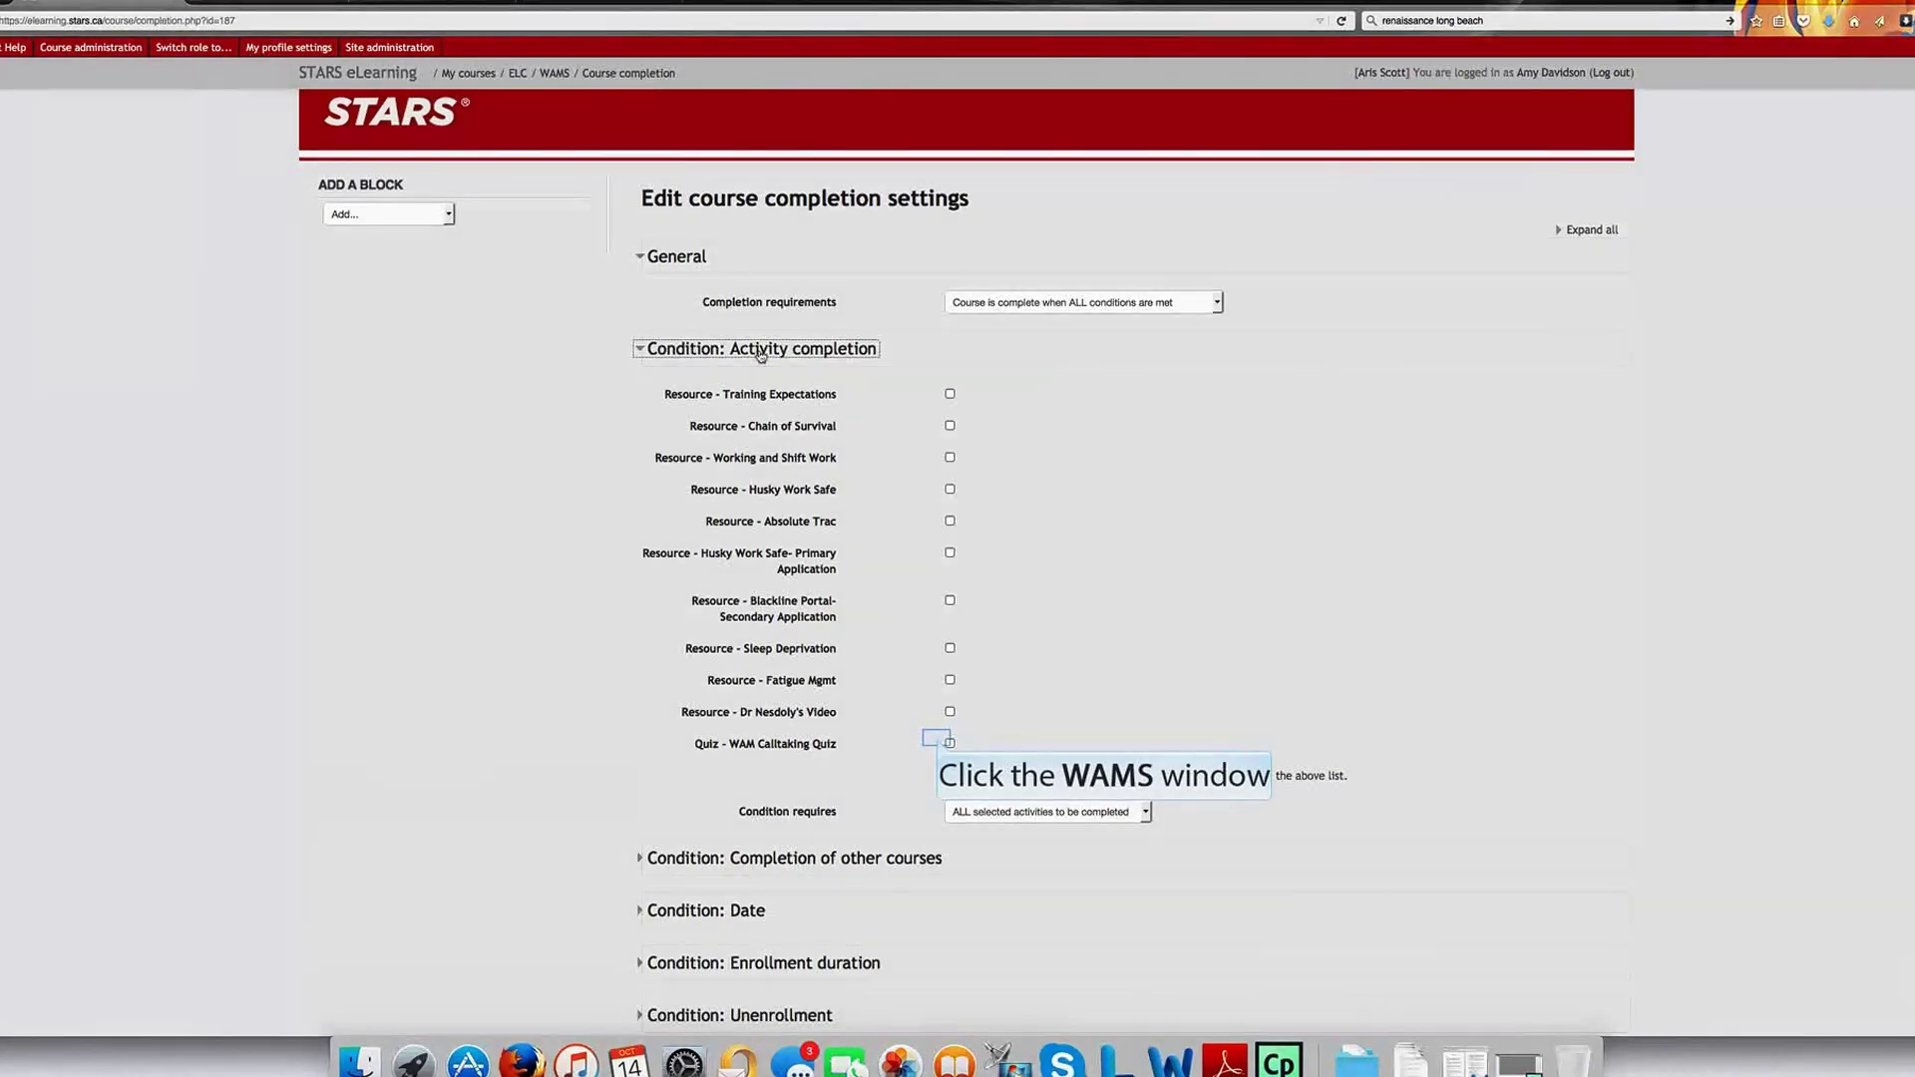
click(937, 742)
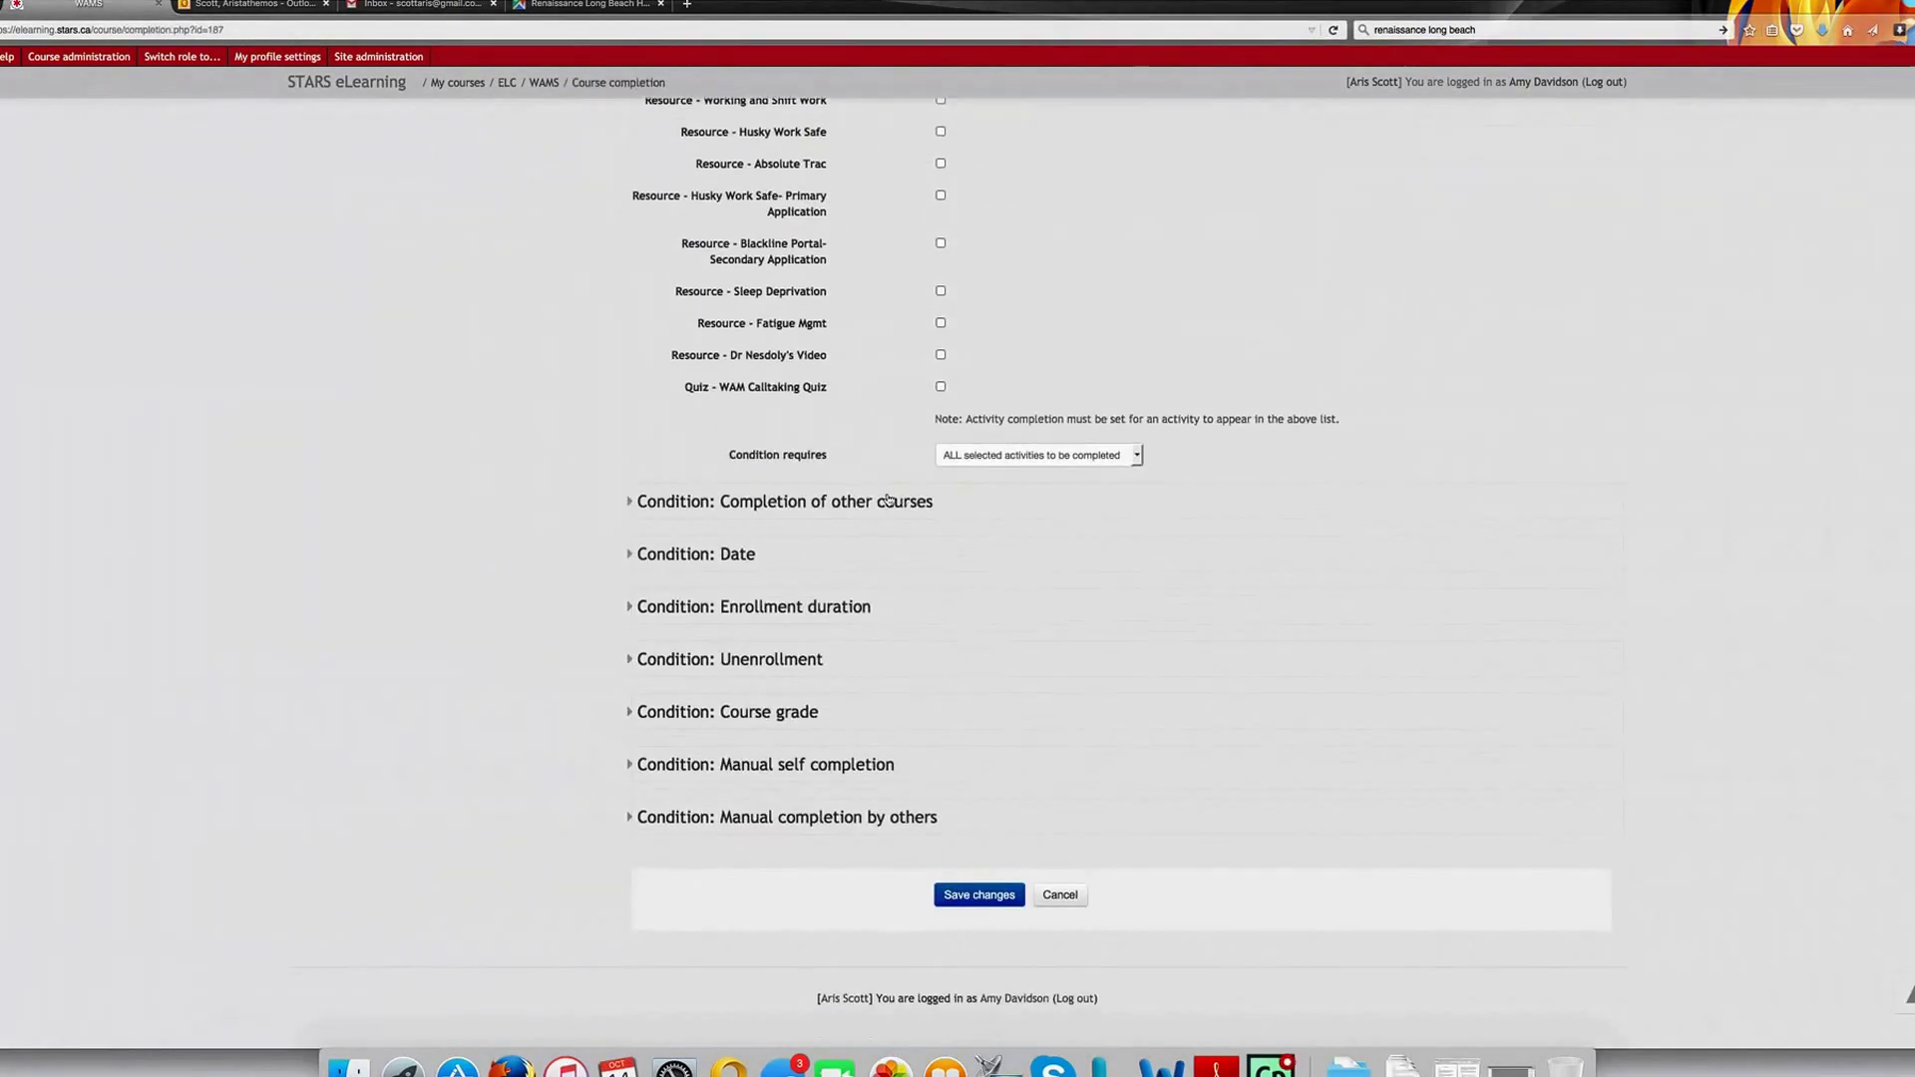
Expand the Completion of other courses, Date, Enrollment duration and Unenrollment conditions to view their options
click(867, 500)
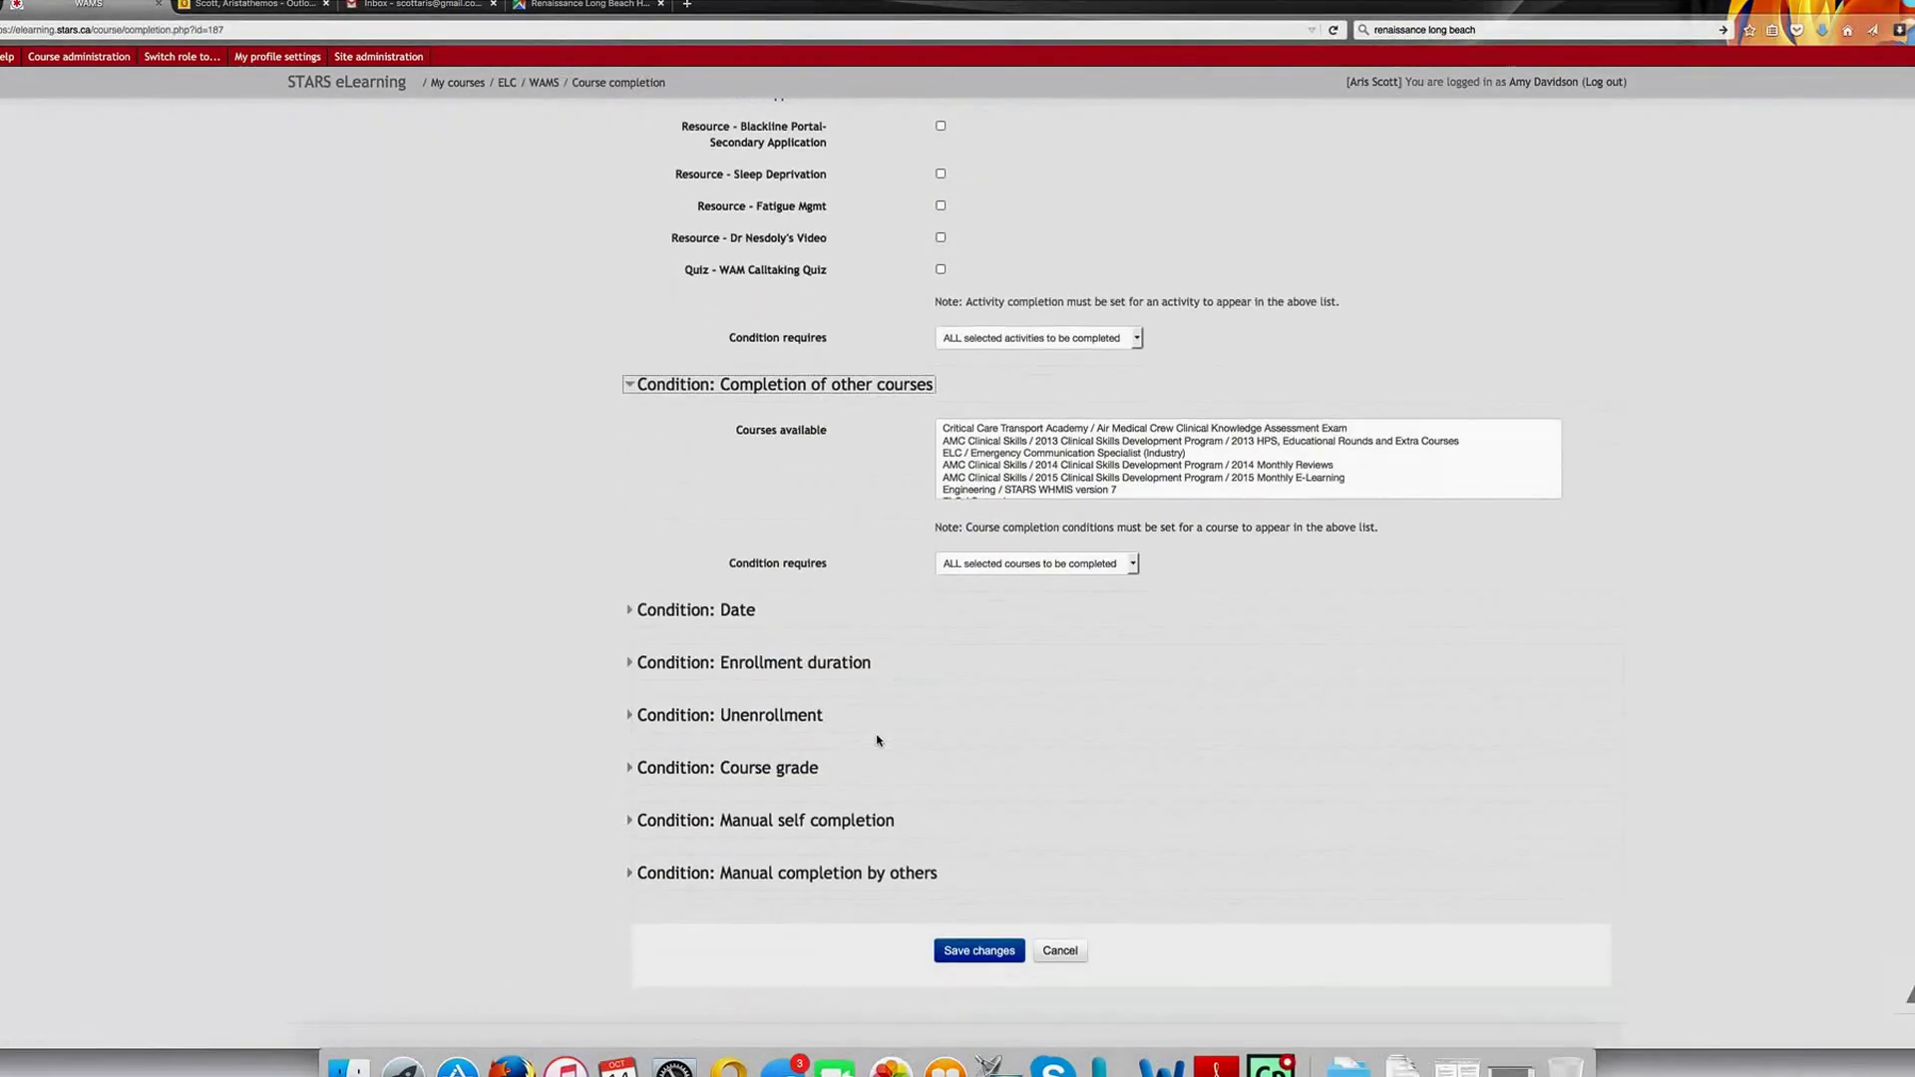
click(714, 599)
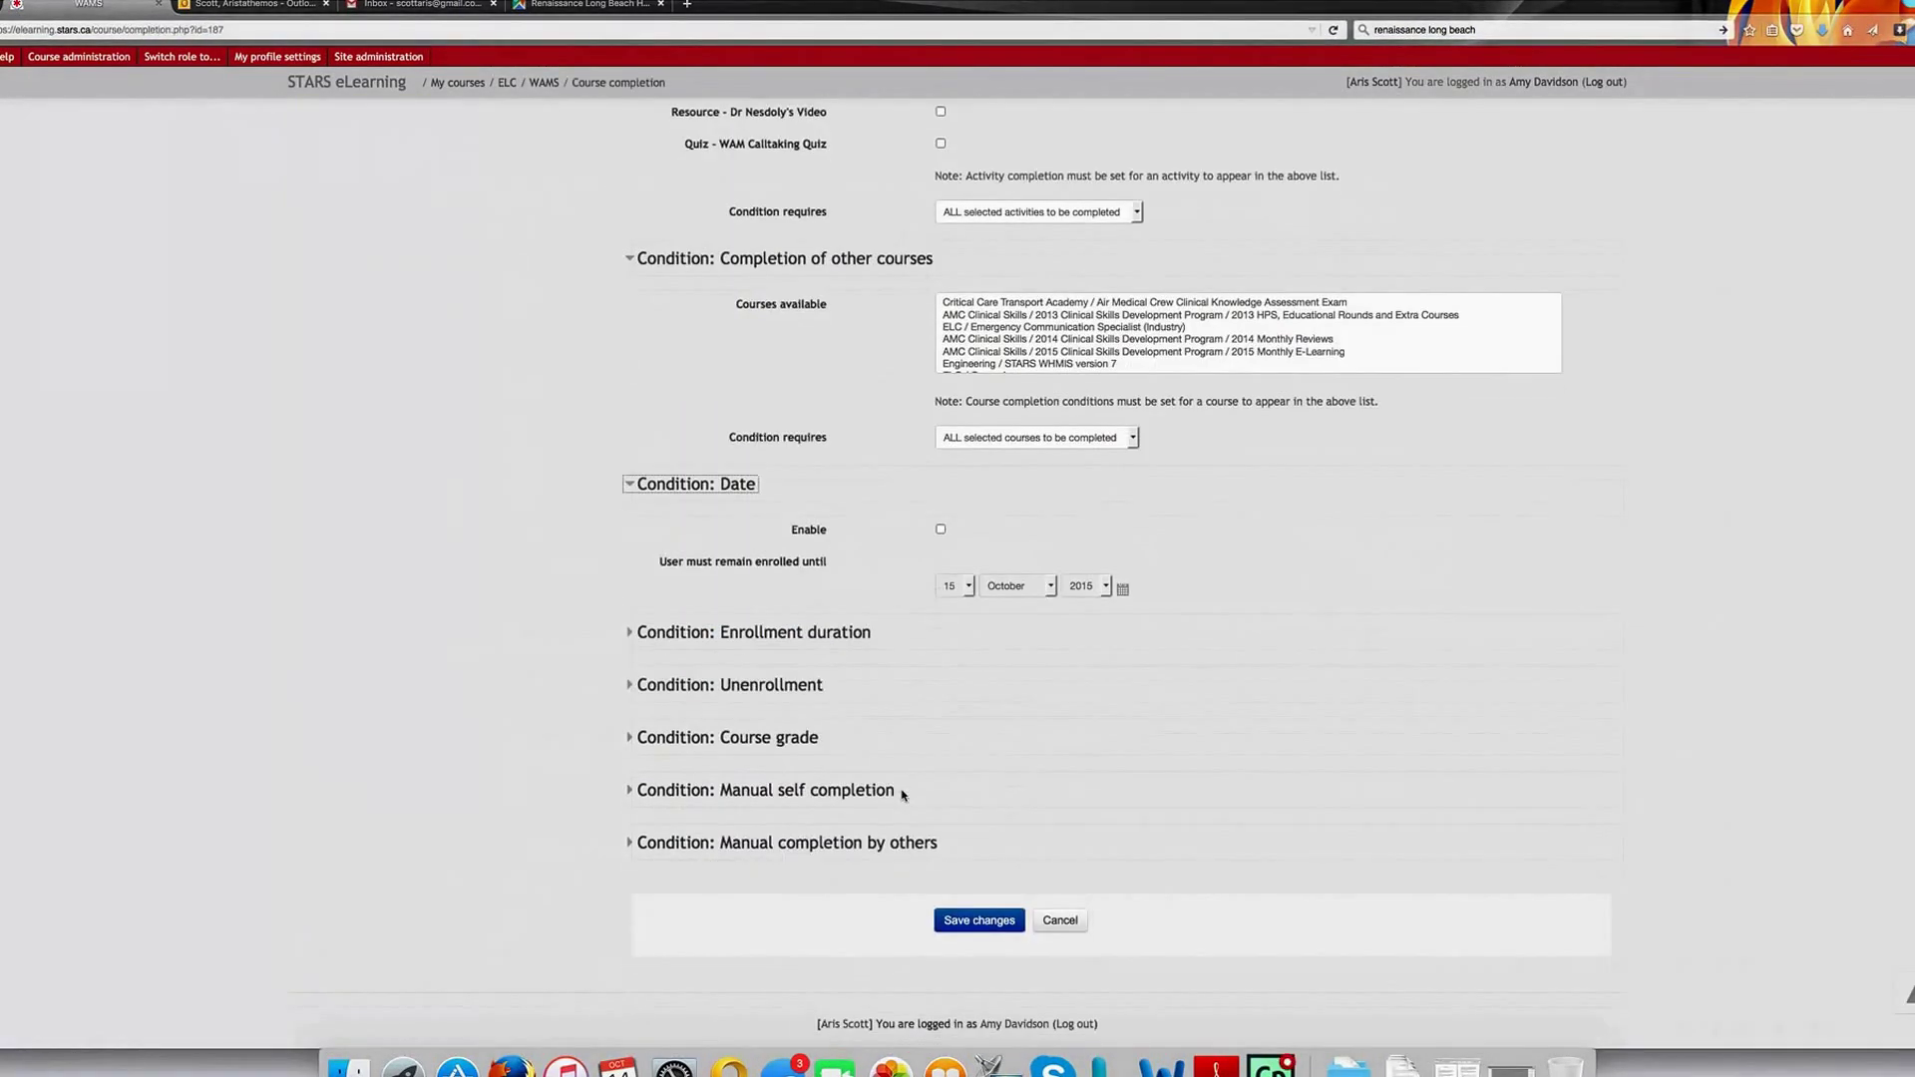
scroll(826, 618, down, 1)
click(825, 612)
scroll(1007, 767, down, 2)
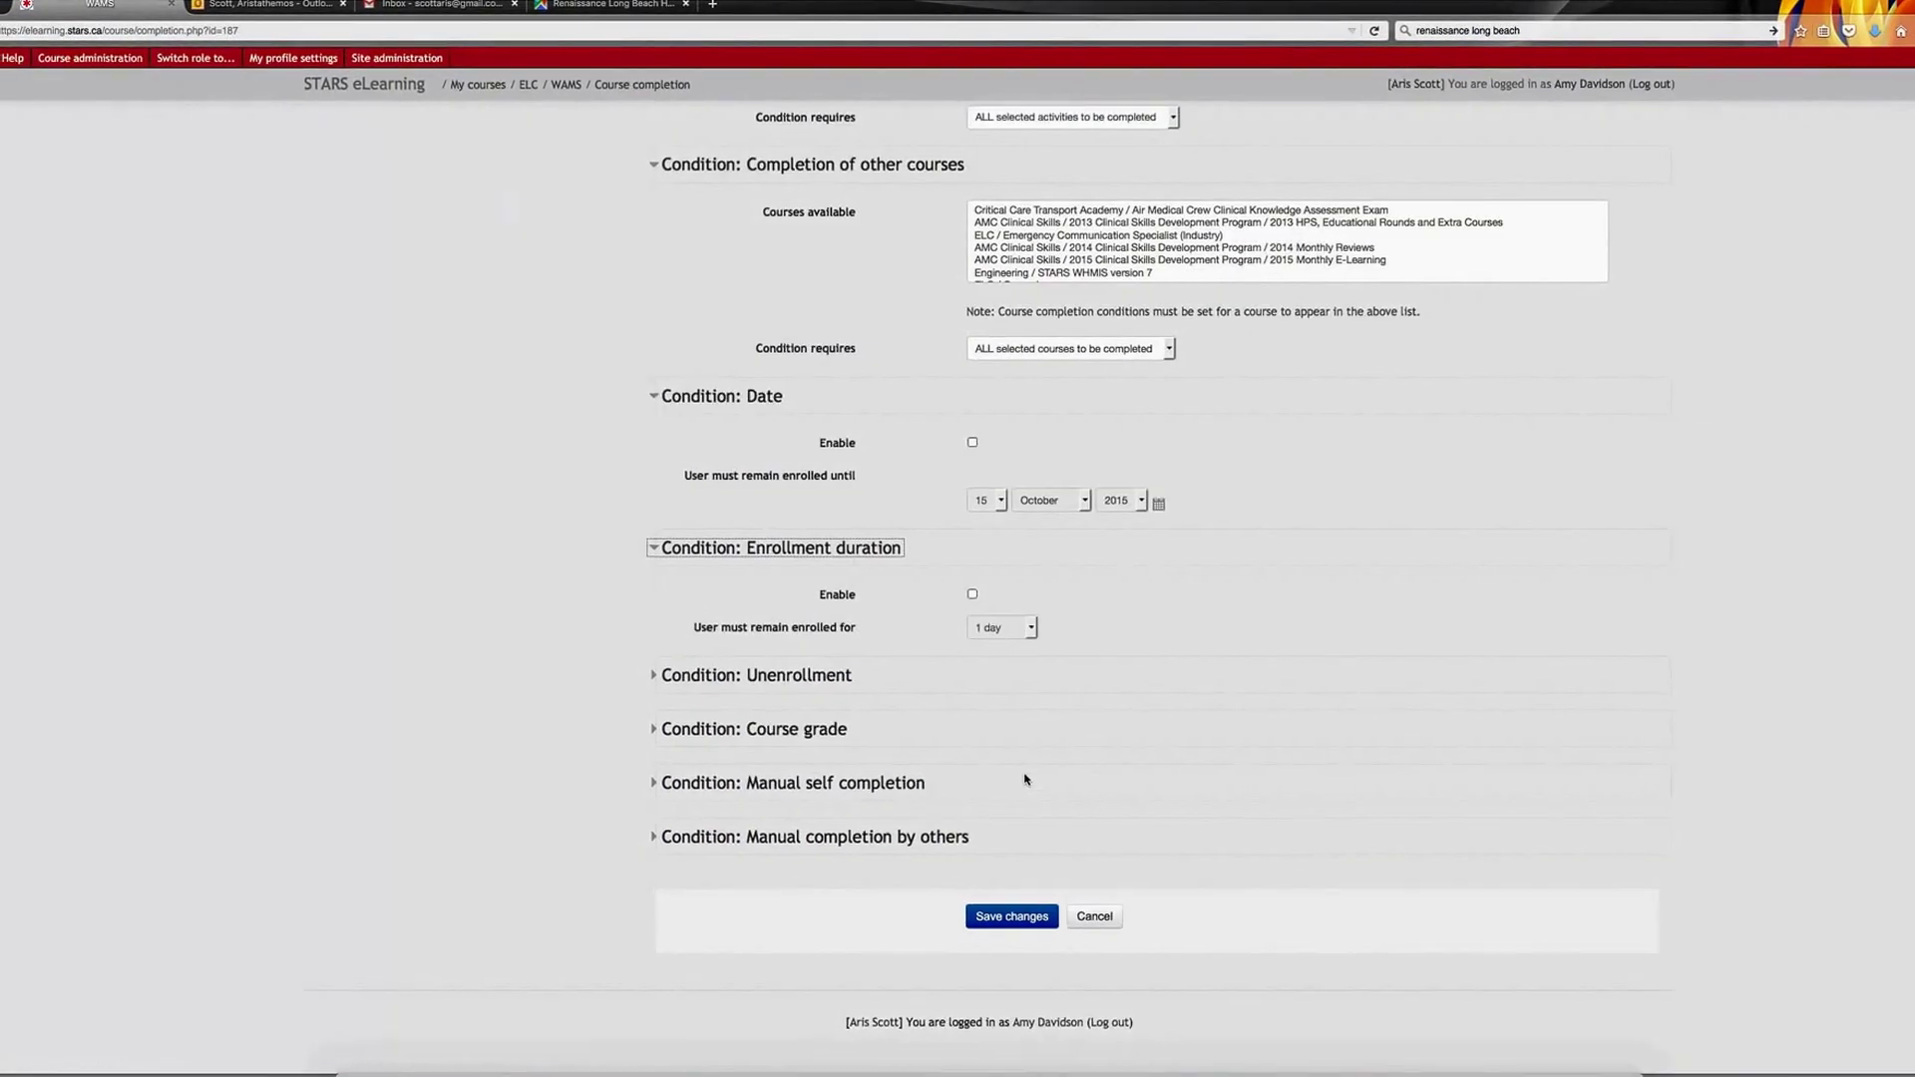
click(838, 690)
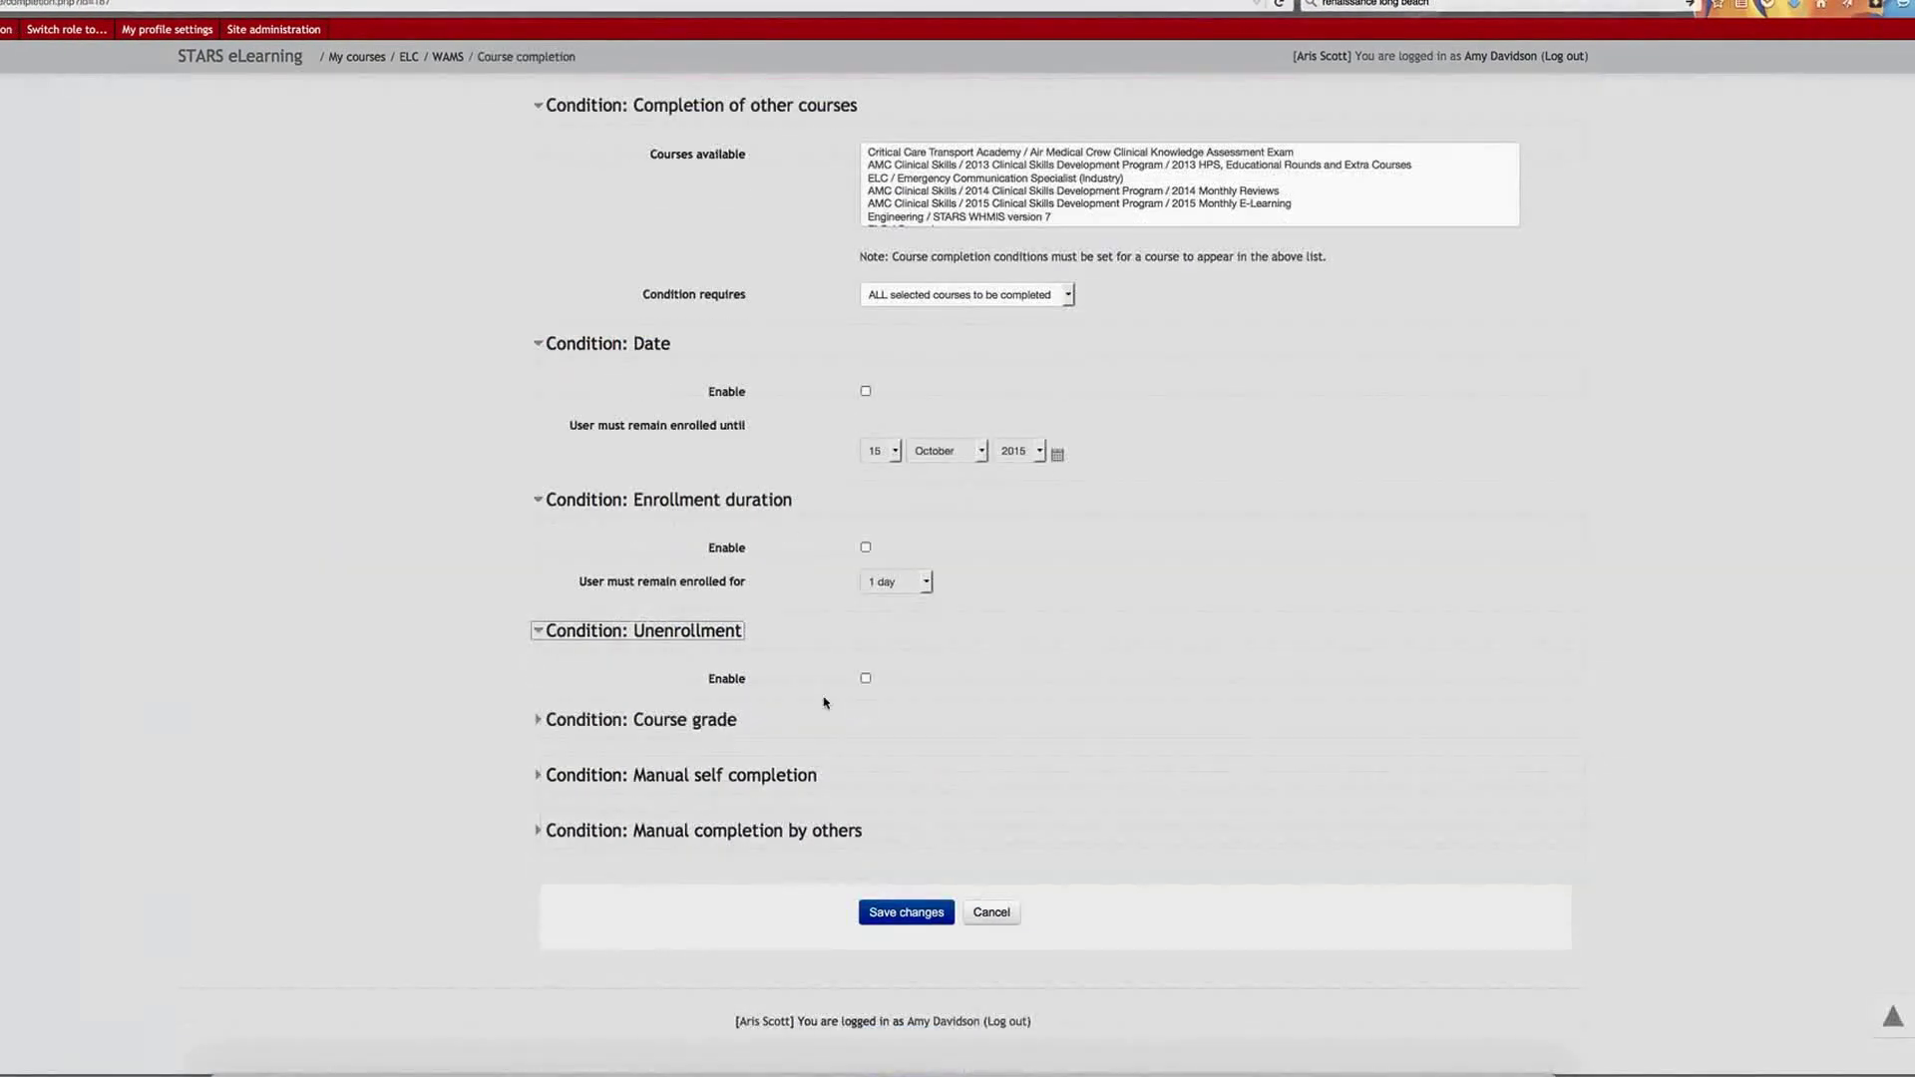
Expand the Course grade, Manual self completion and Manual completion by others conditions, and review the full list of completion conditions
click(703, 722)
scroll(898, 808, down, 2)
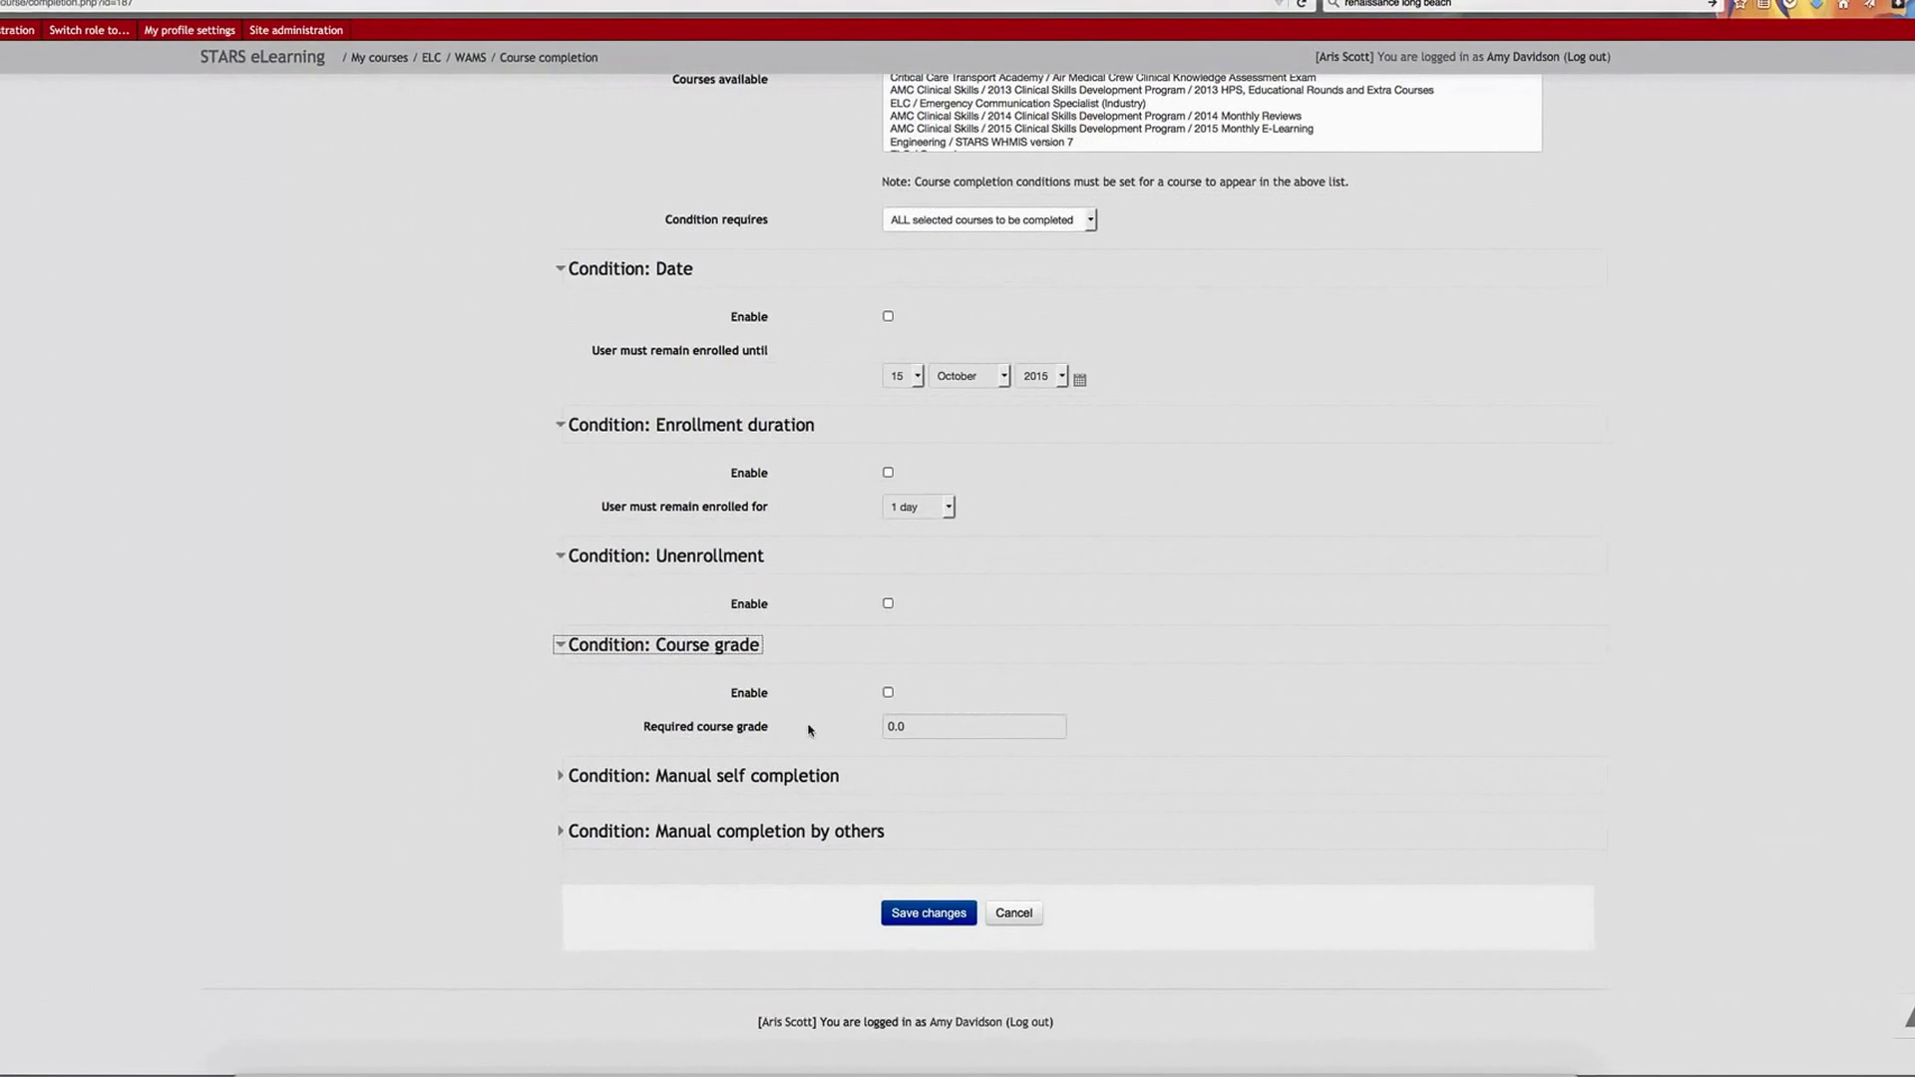
click(795, 777)
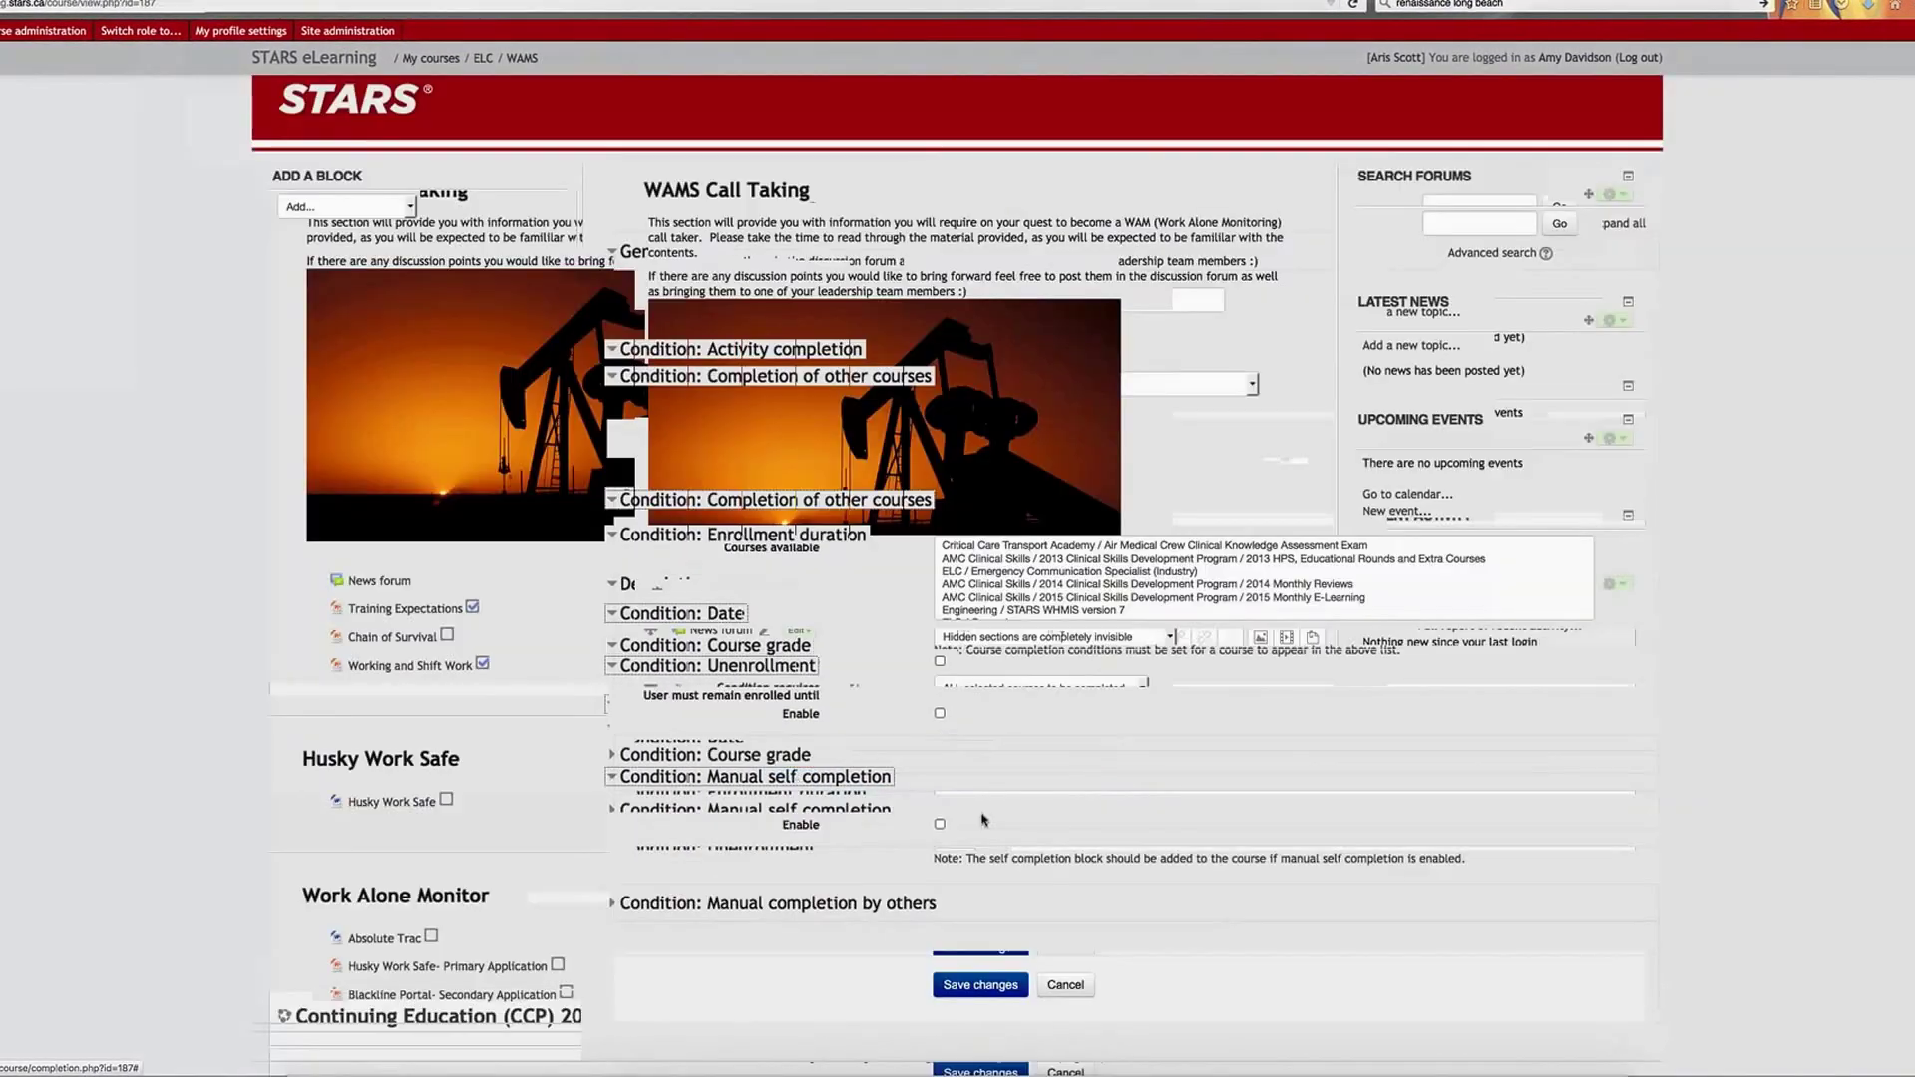
scroll(956, 826, down, 1)
click(763, 833)
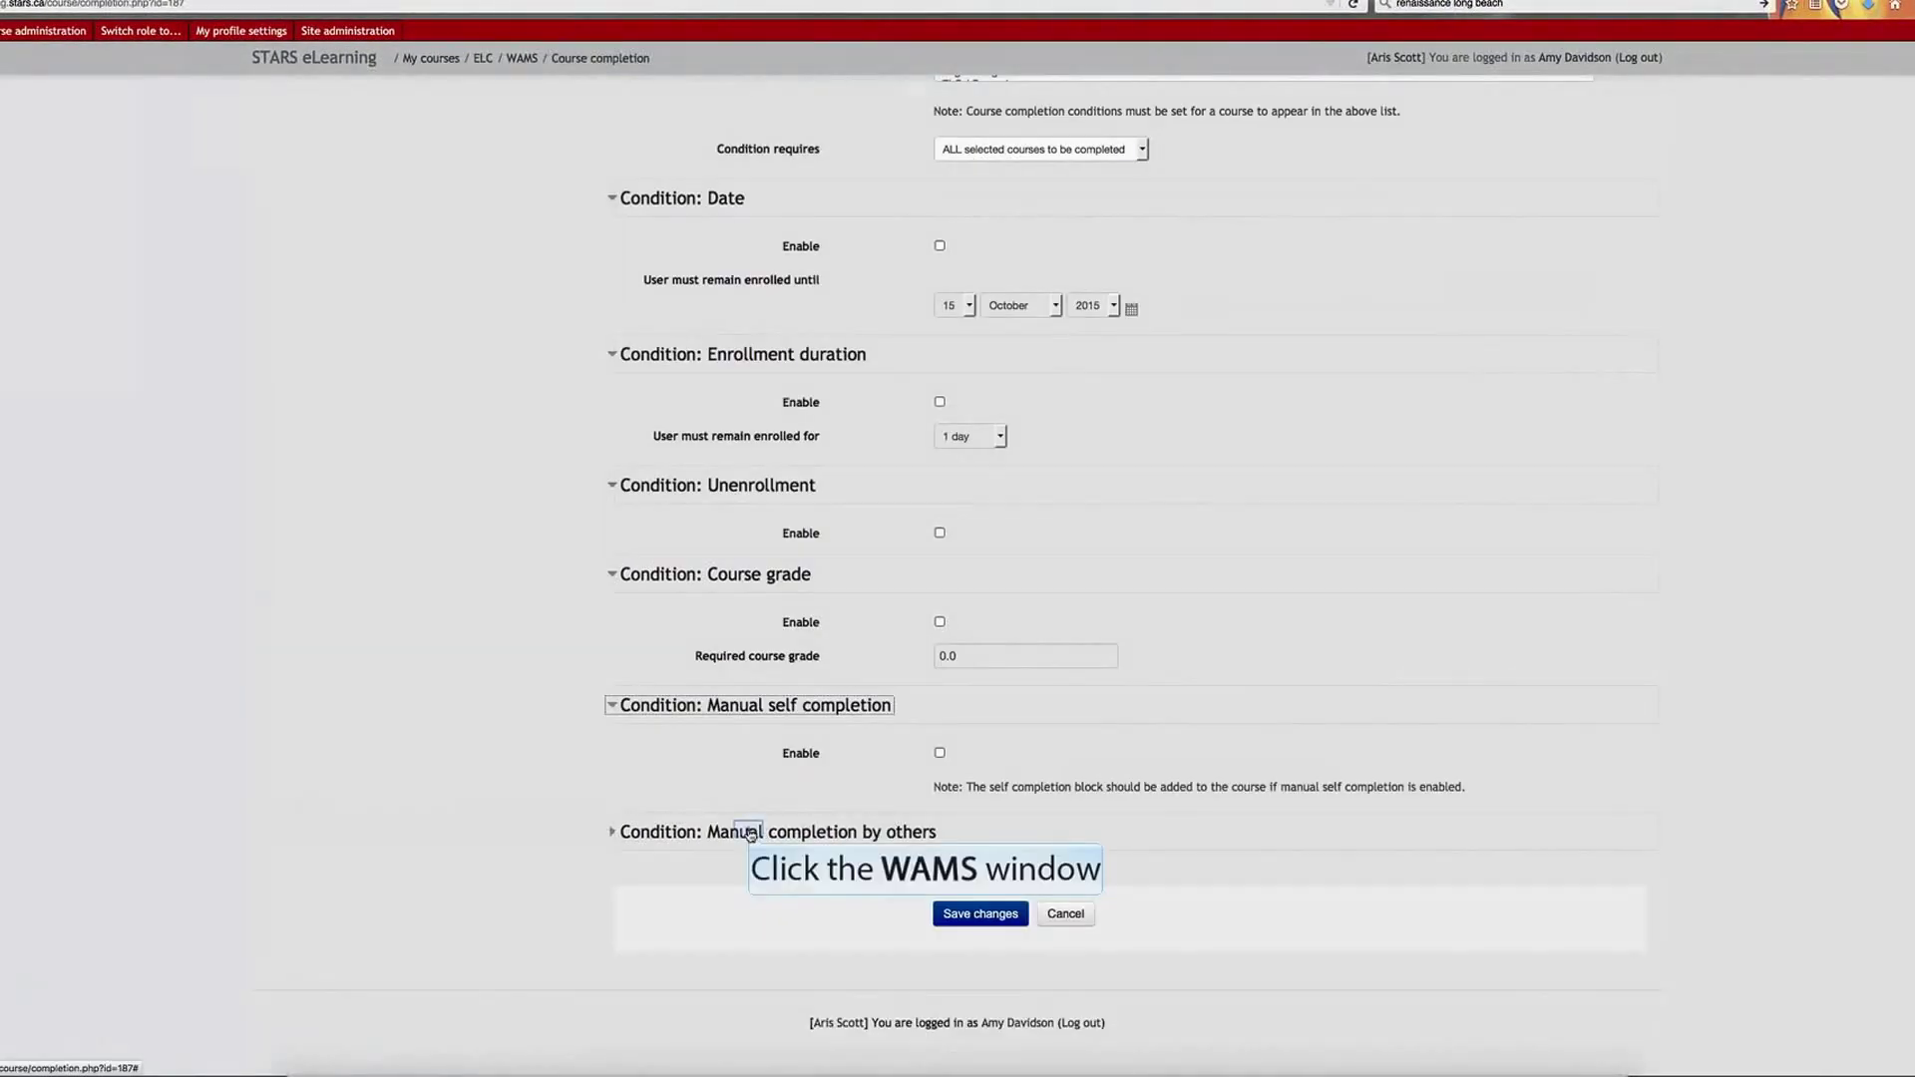
scroll(1018, 810, down, 2)
scroll(1018, 810, up, 10)
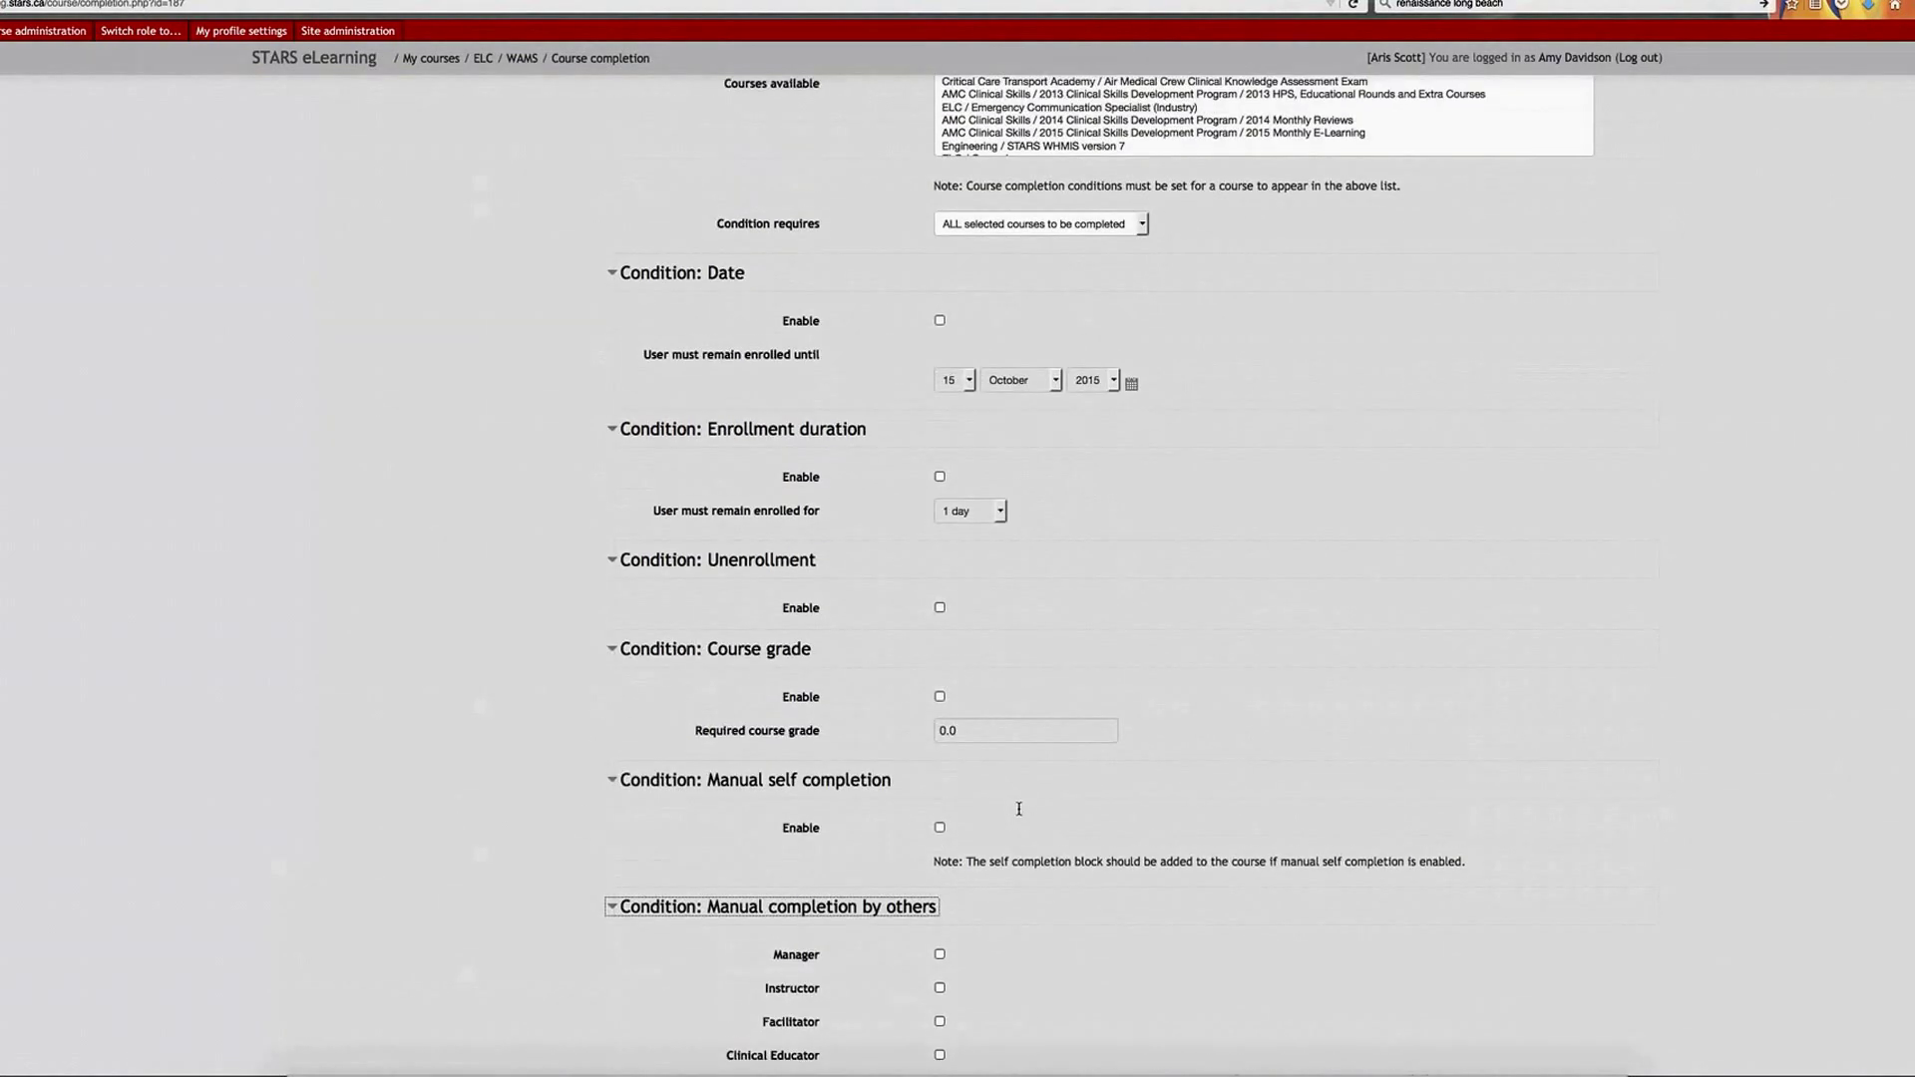
scroll(1018, 808, down, 2)
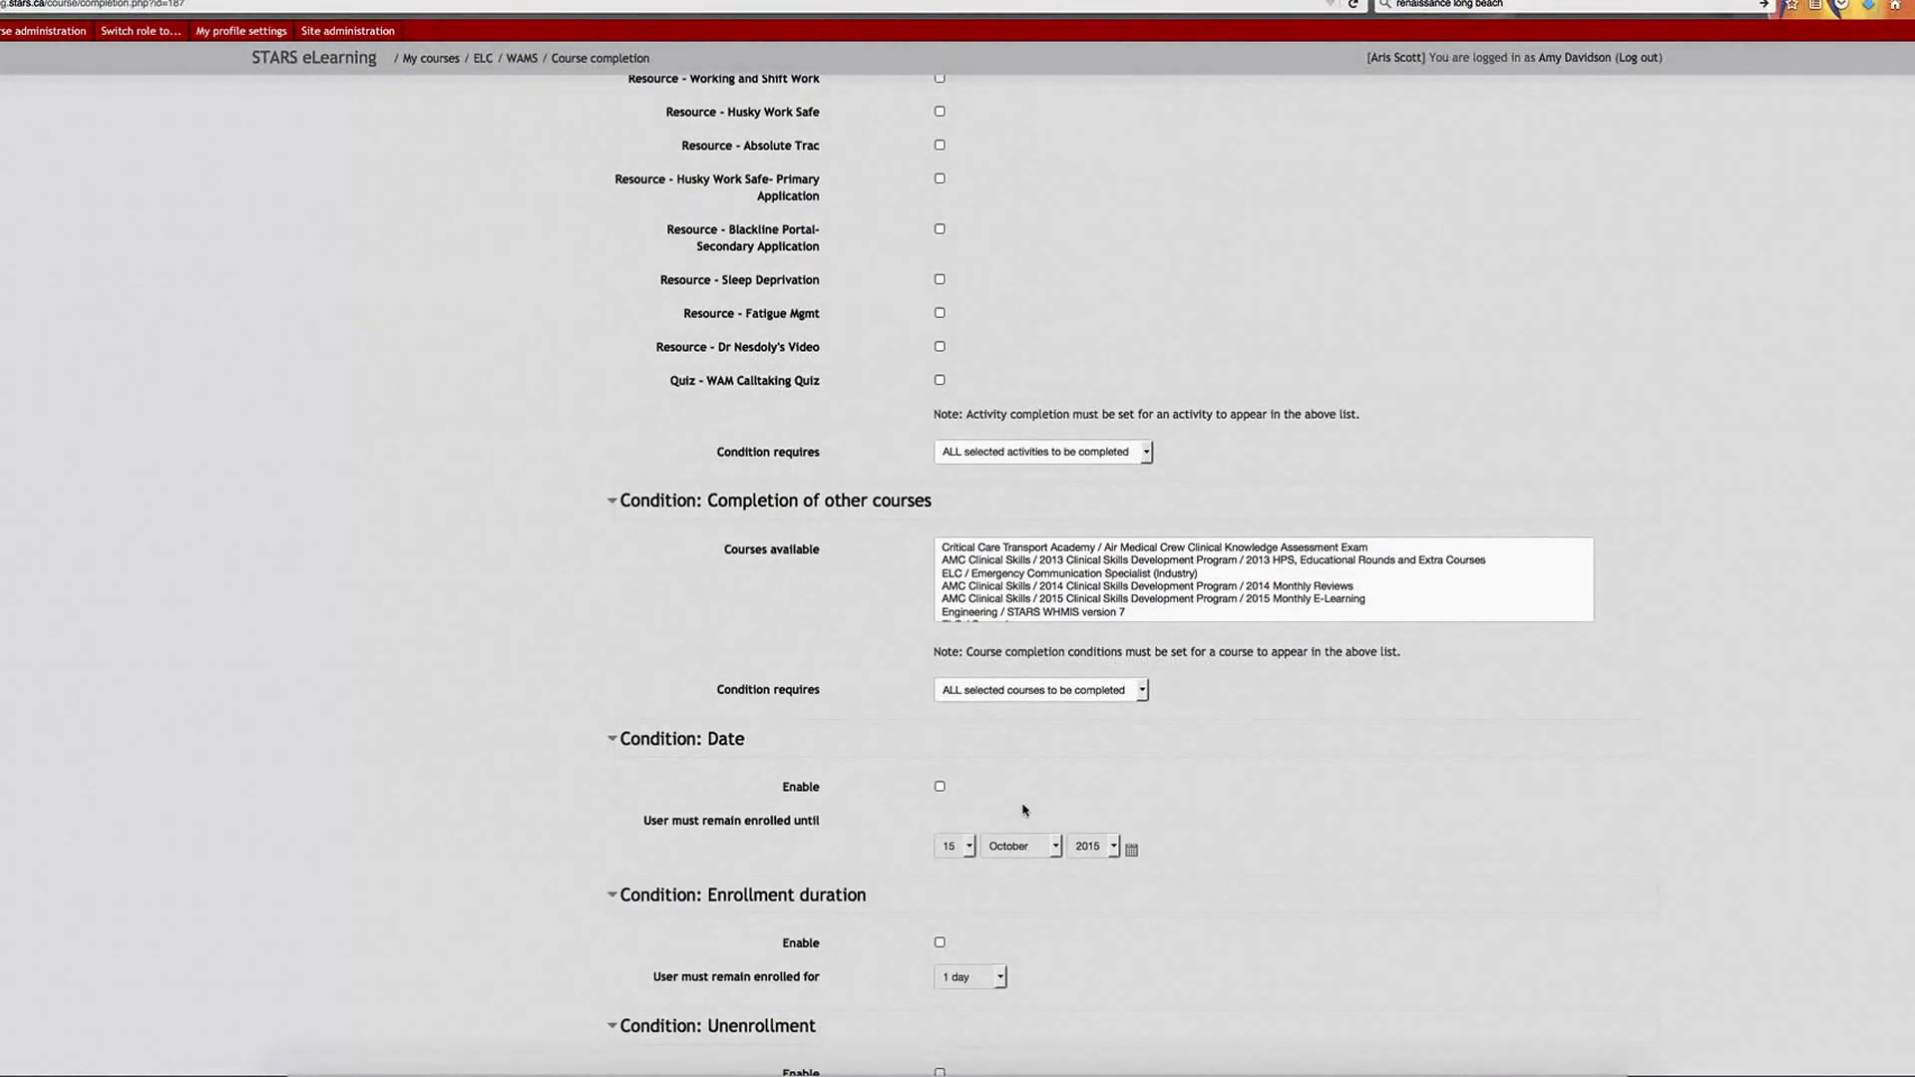
scroll(1024, 810, down, 2)
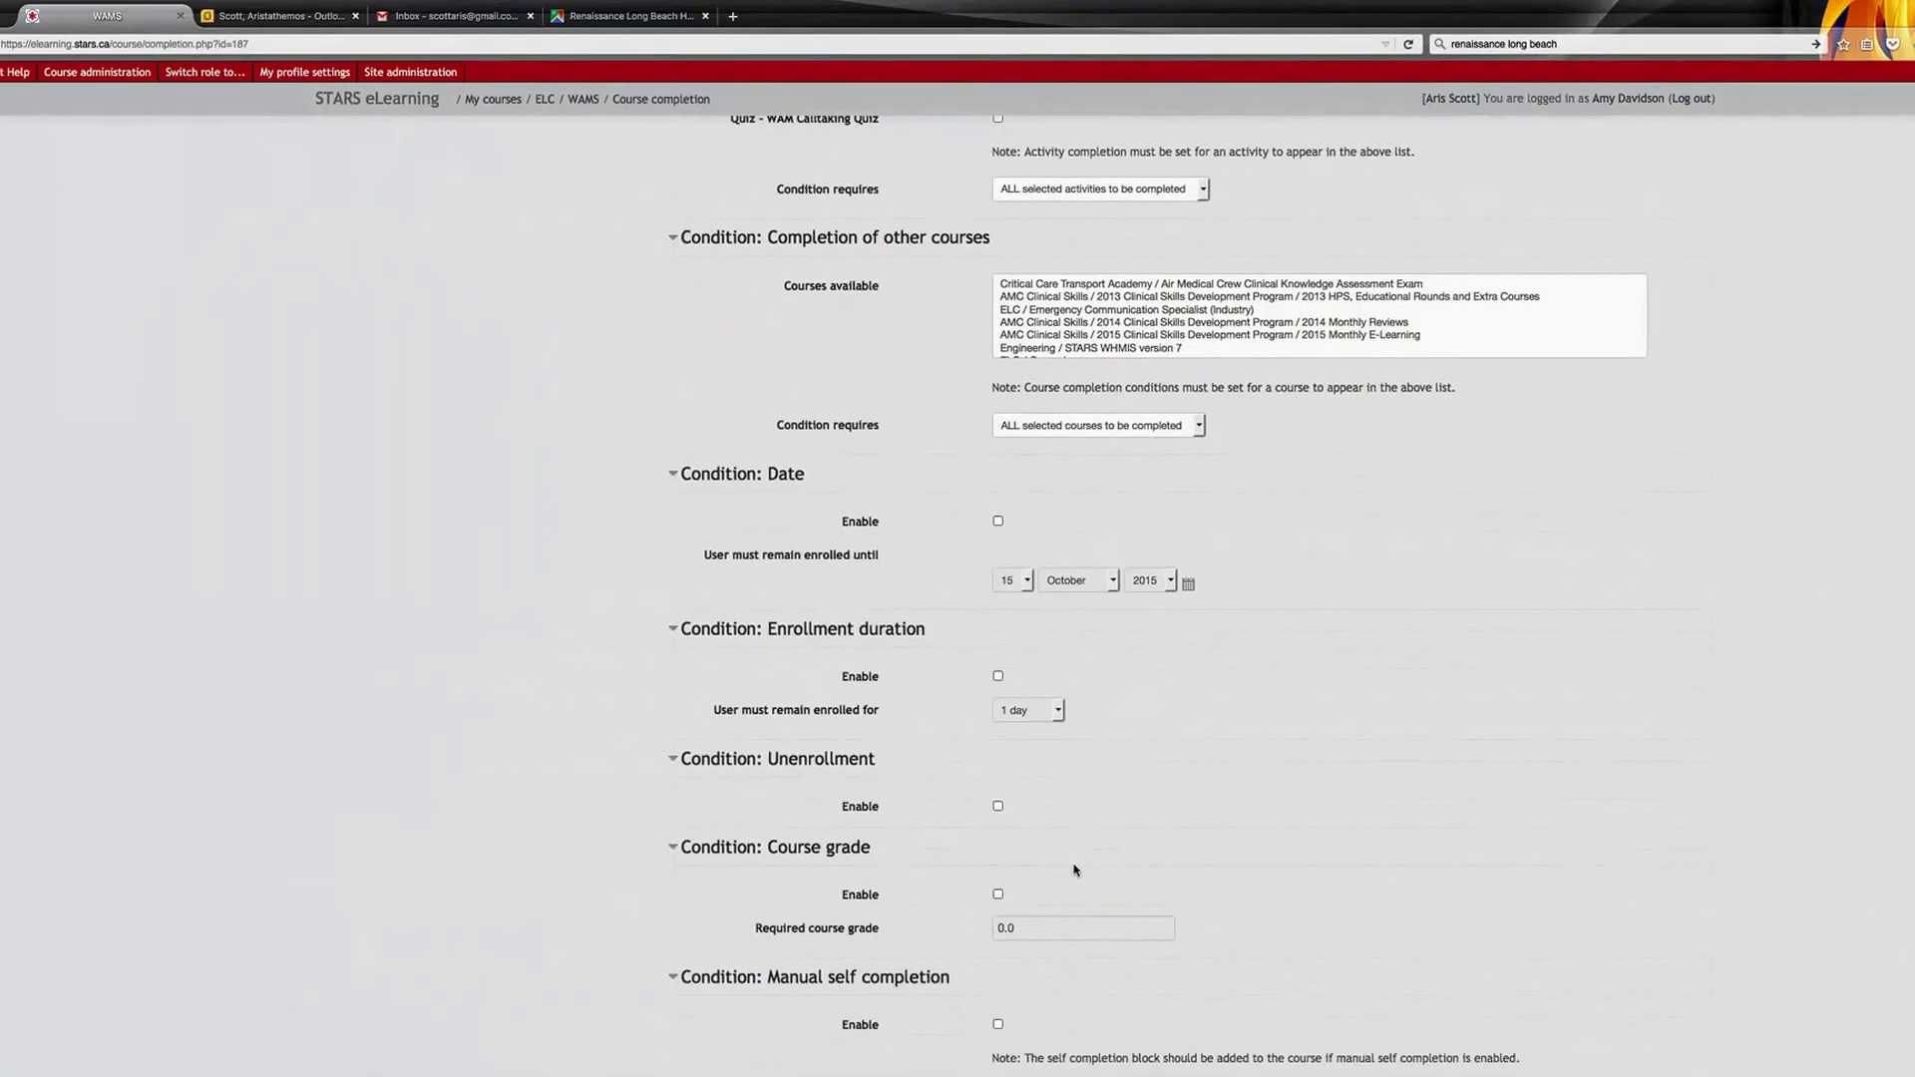
Review the remaining course completion conditions through Manual completion by others, and leave the settings without saving
scroll(1015, 824, down, 3)
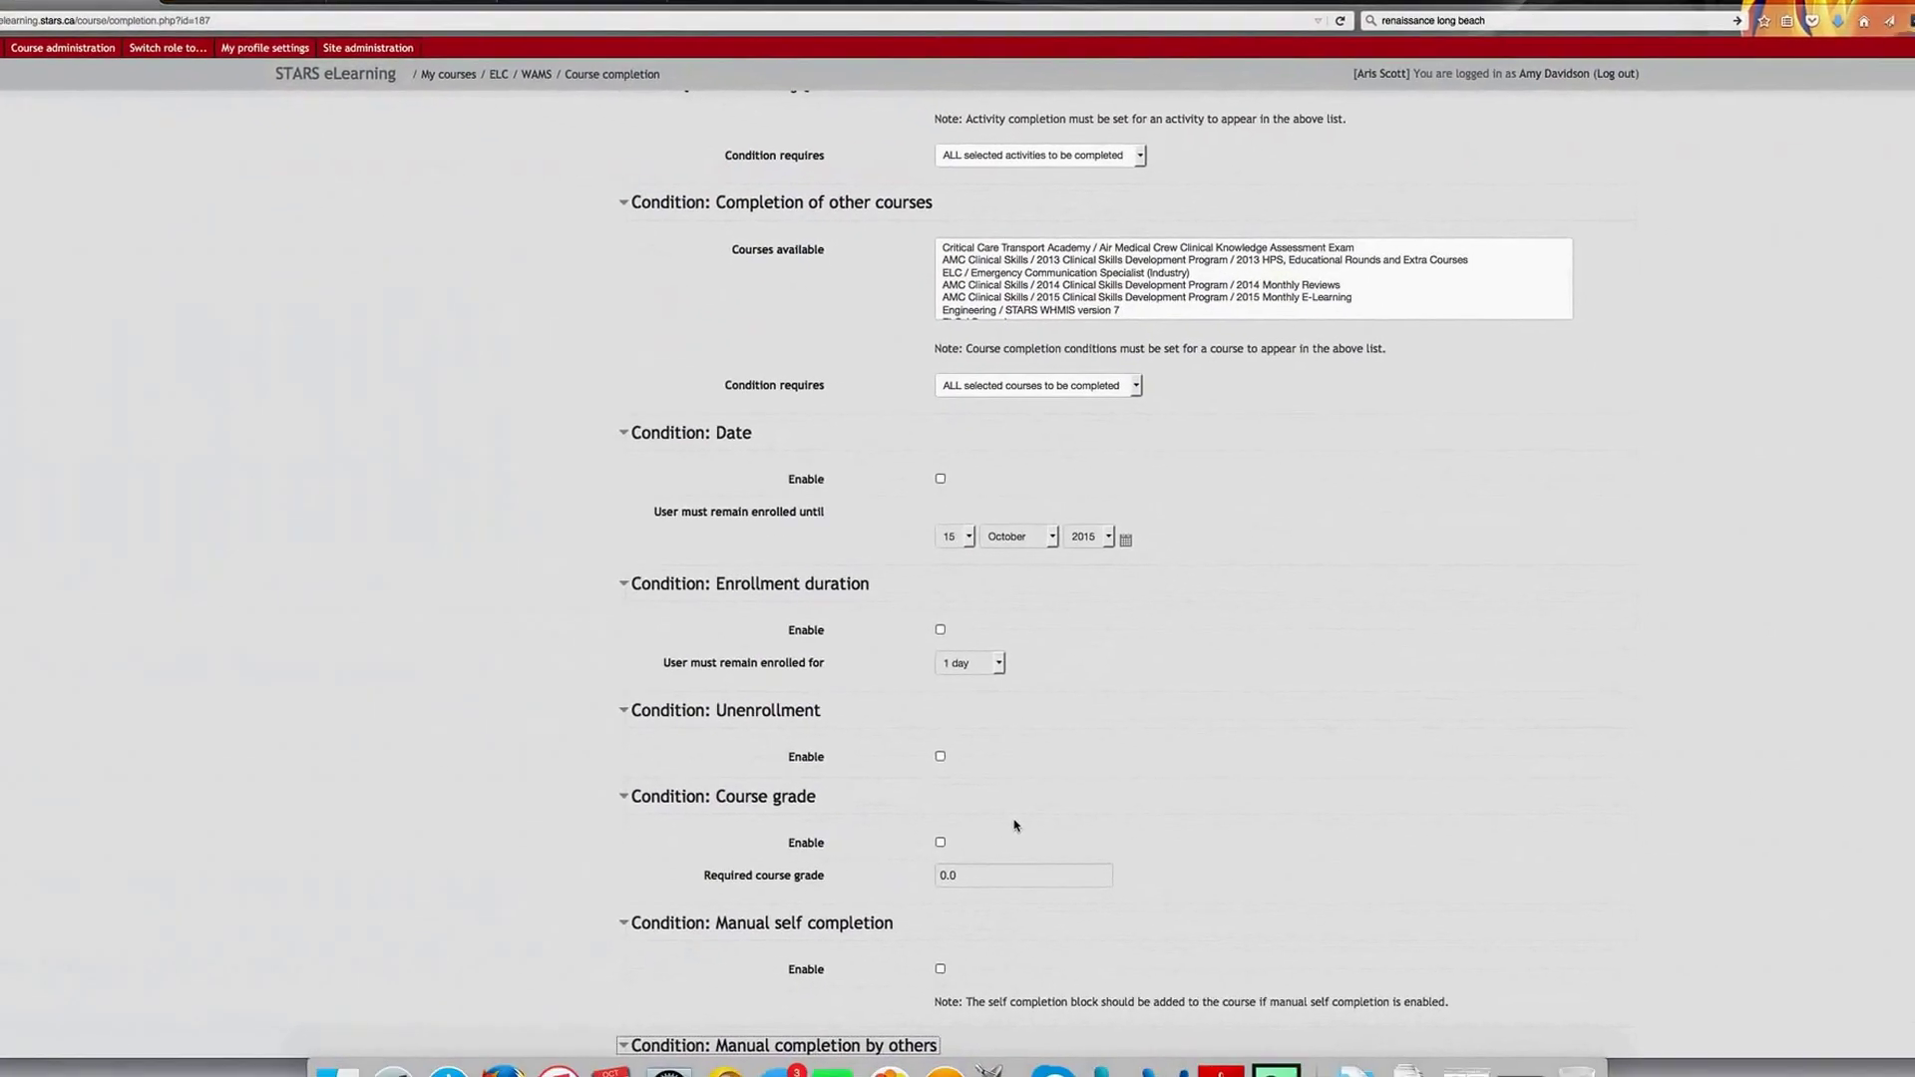
scroll(1015, 824, up, 5)
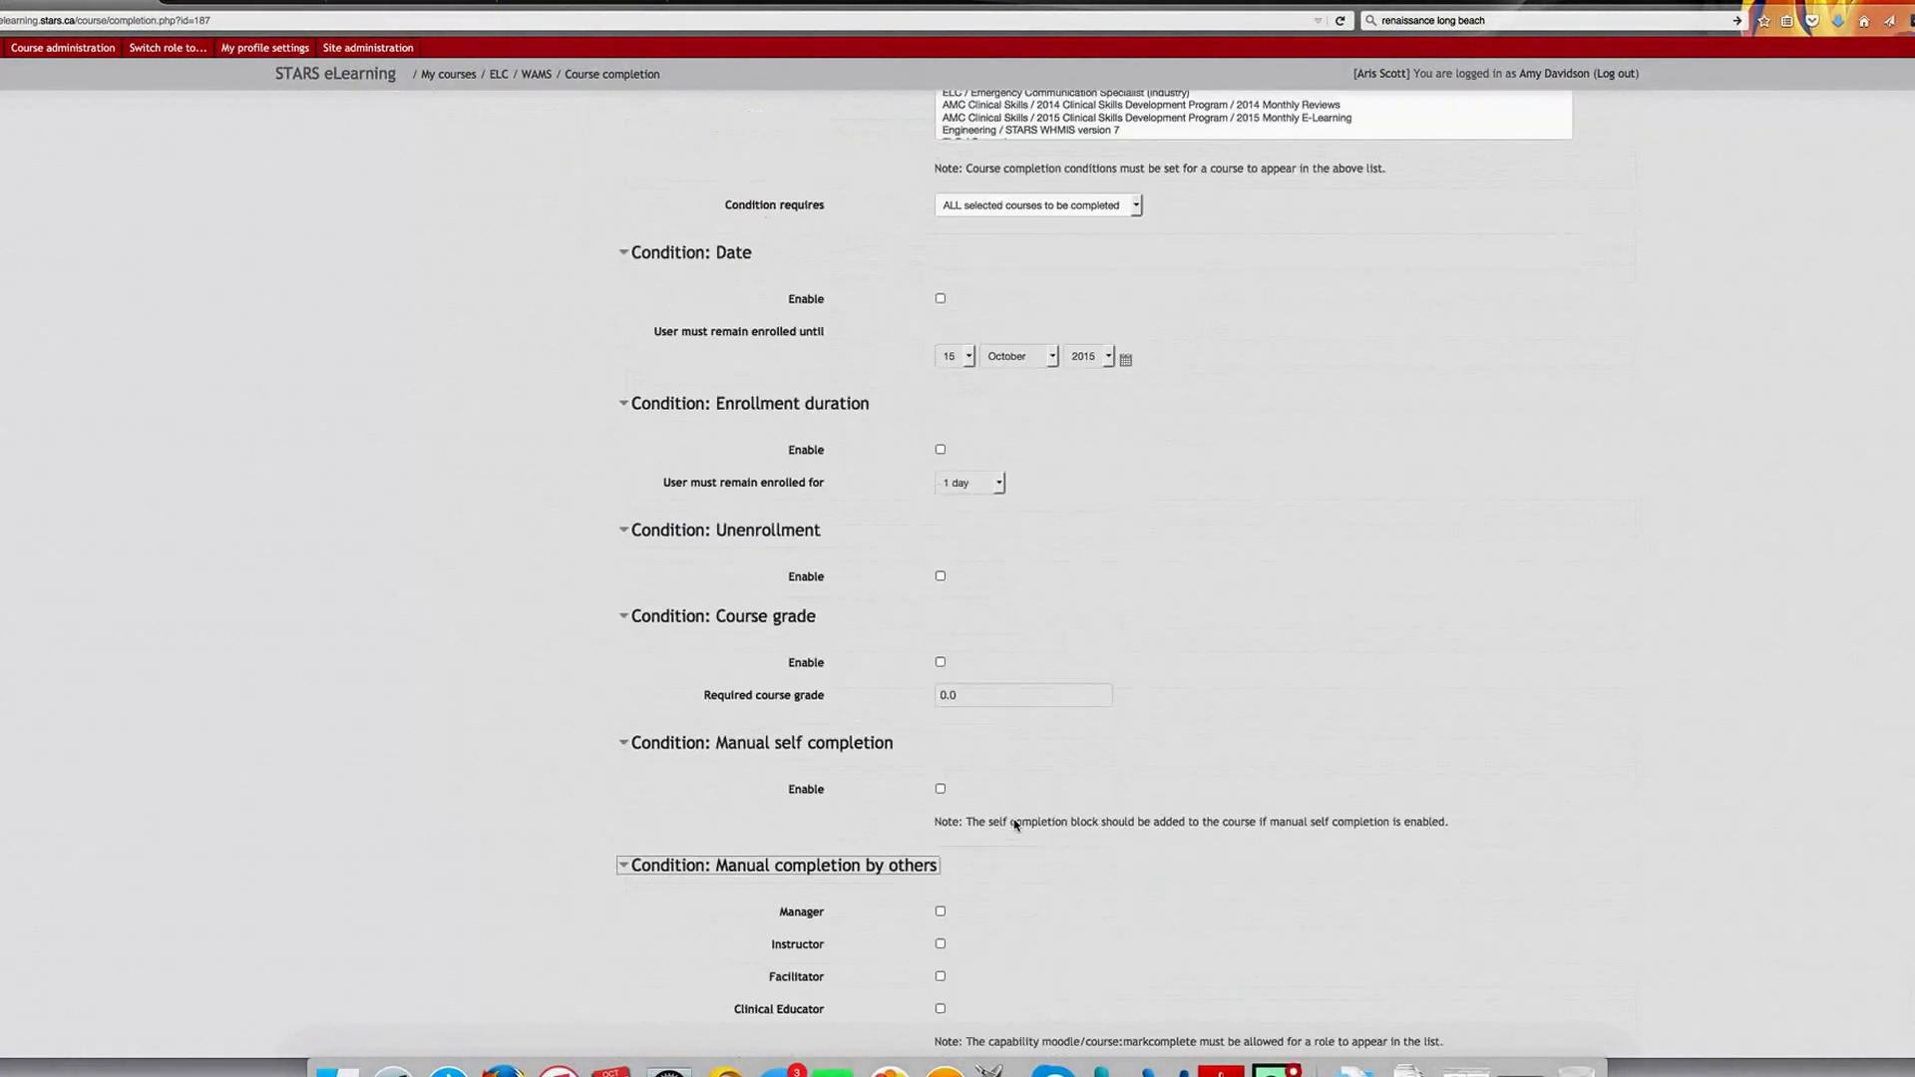
scroll(1015, 824, down, 3)
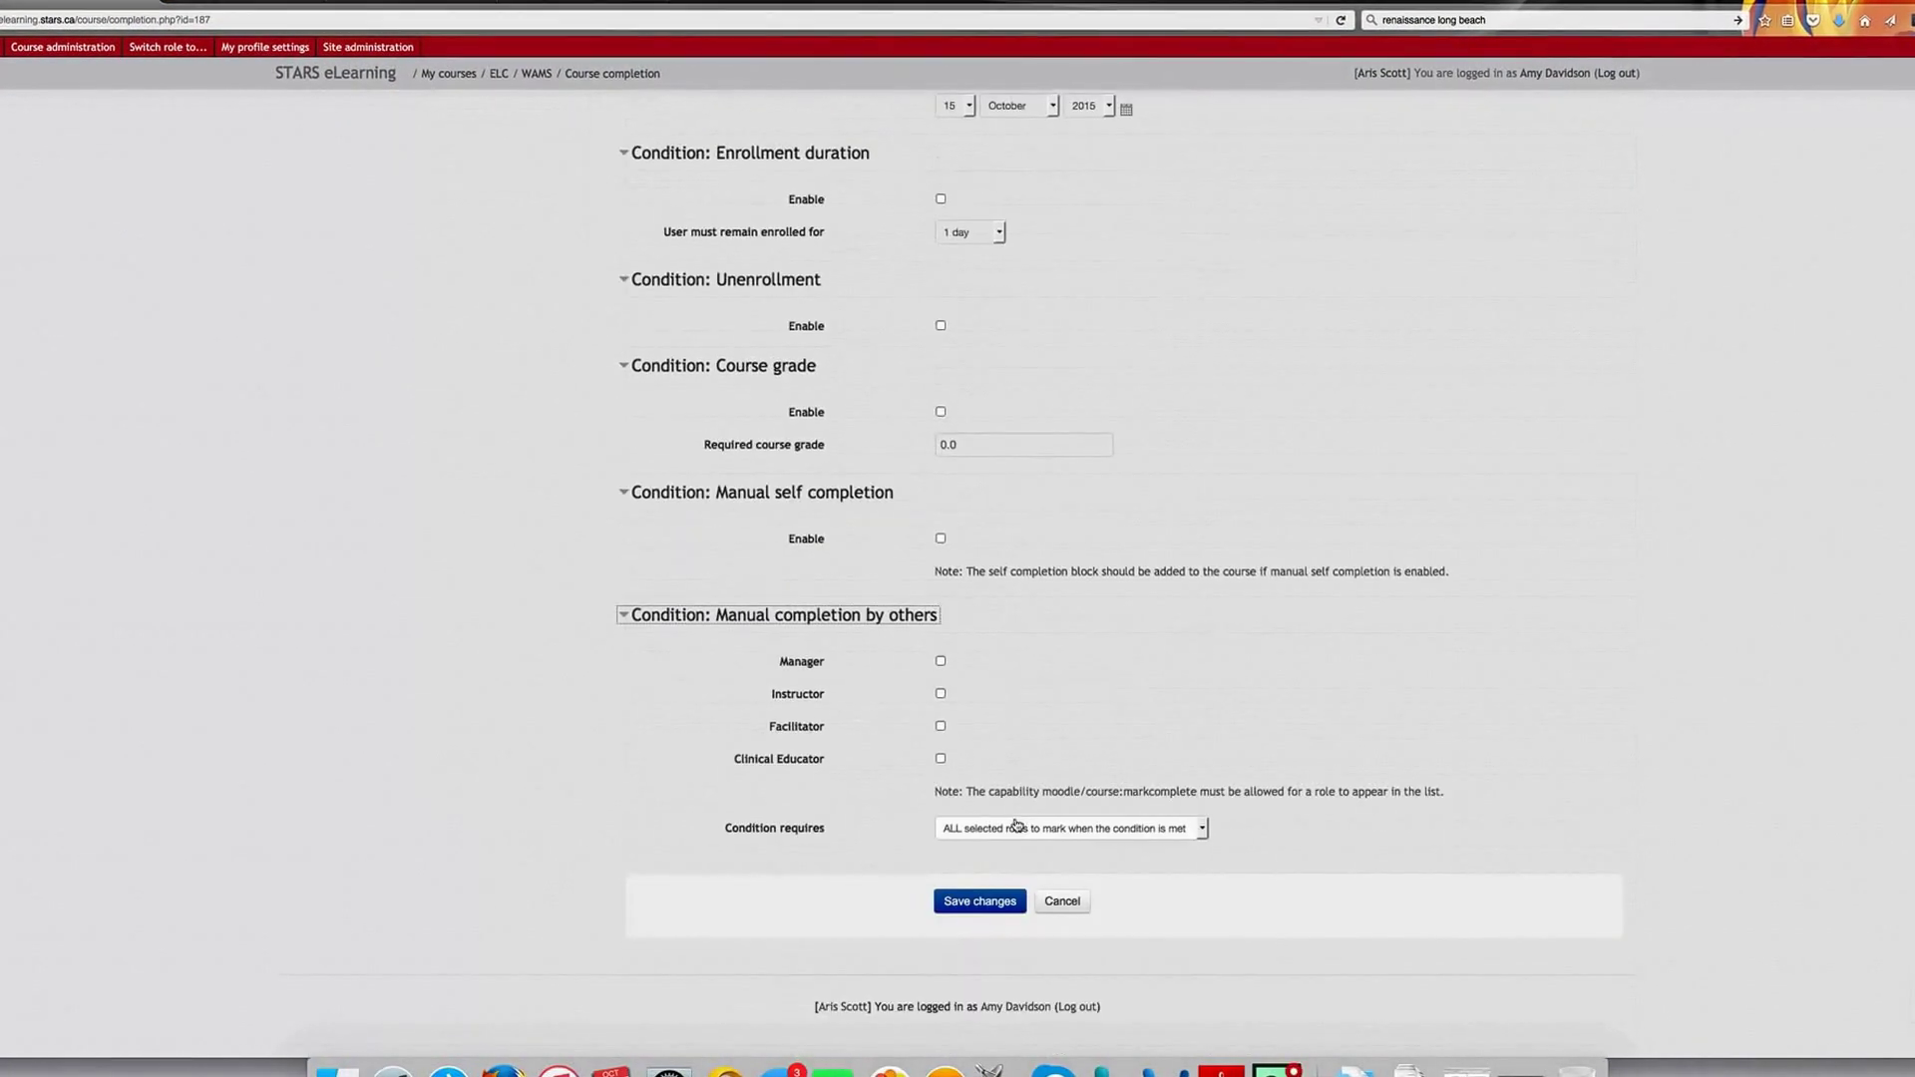
click(1073, 894)
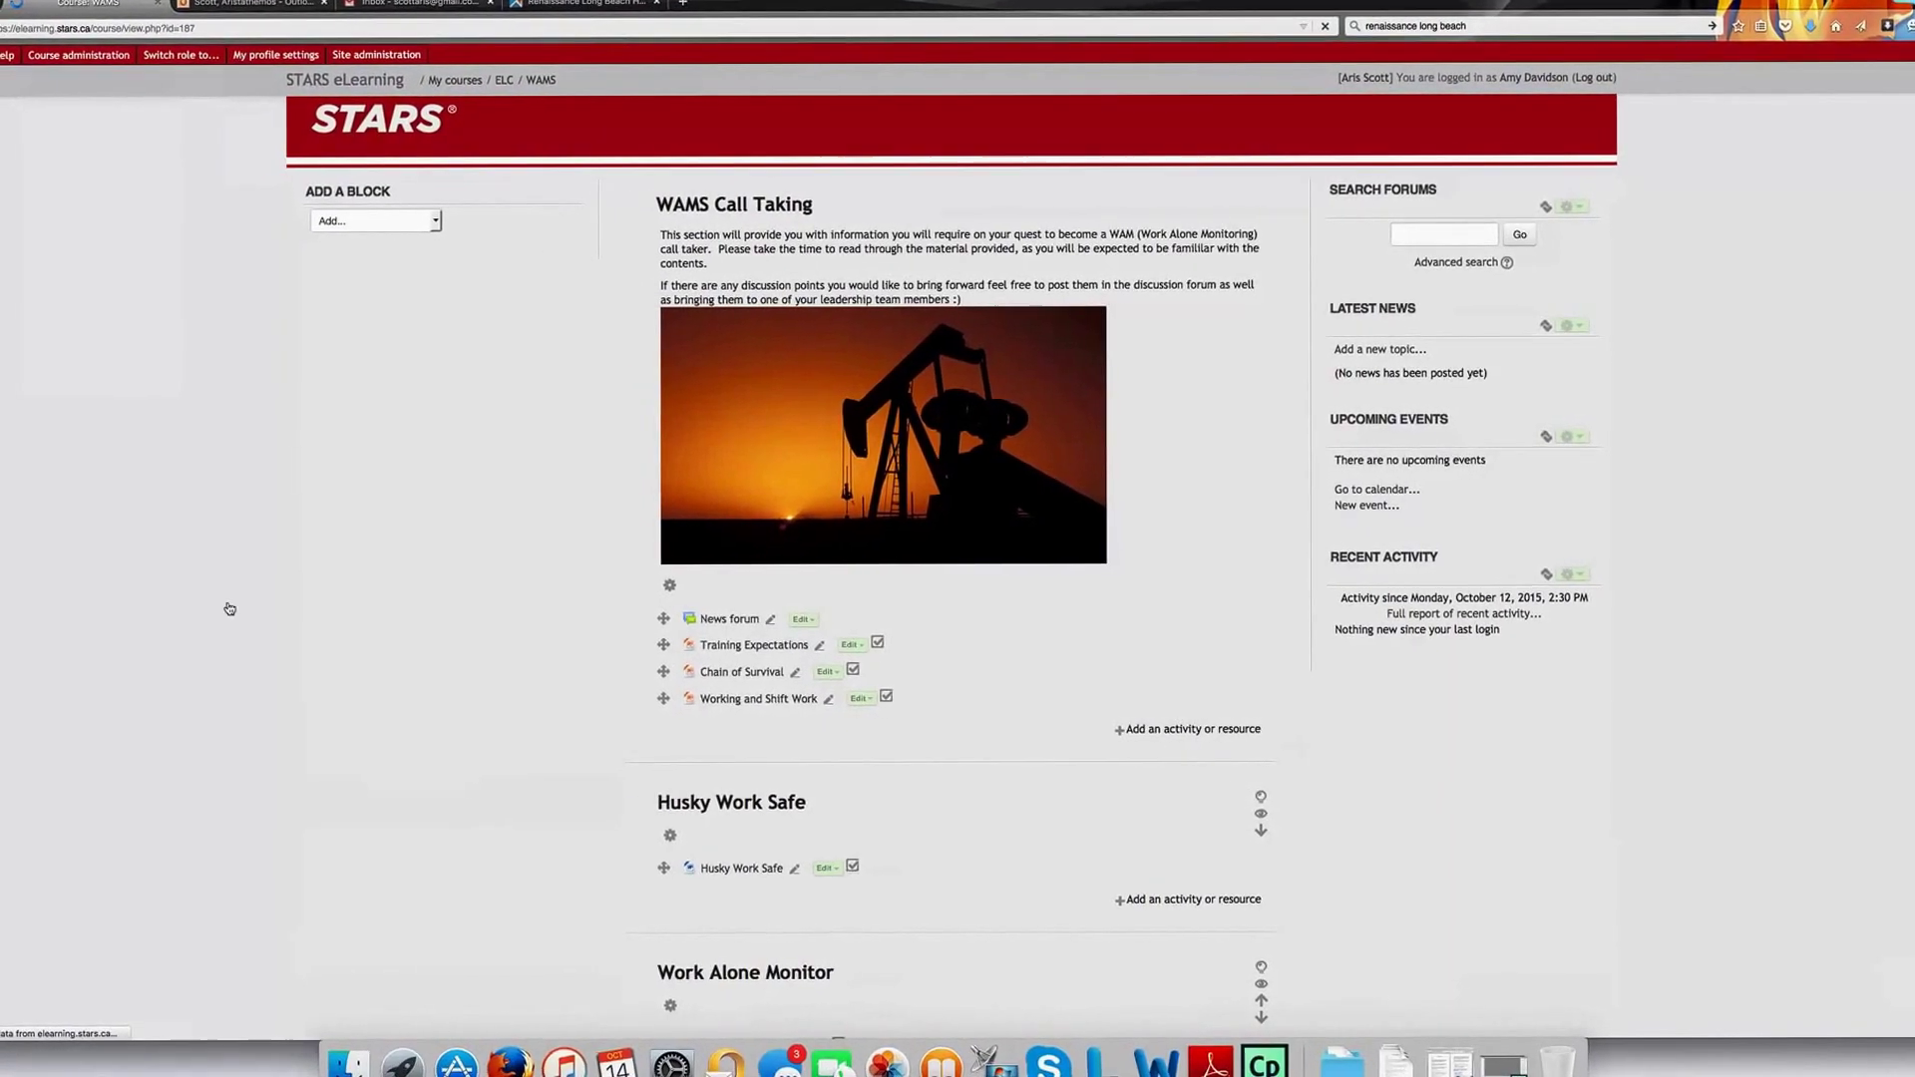
click(91, 55)
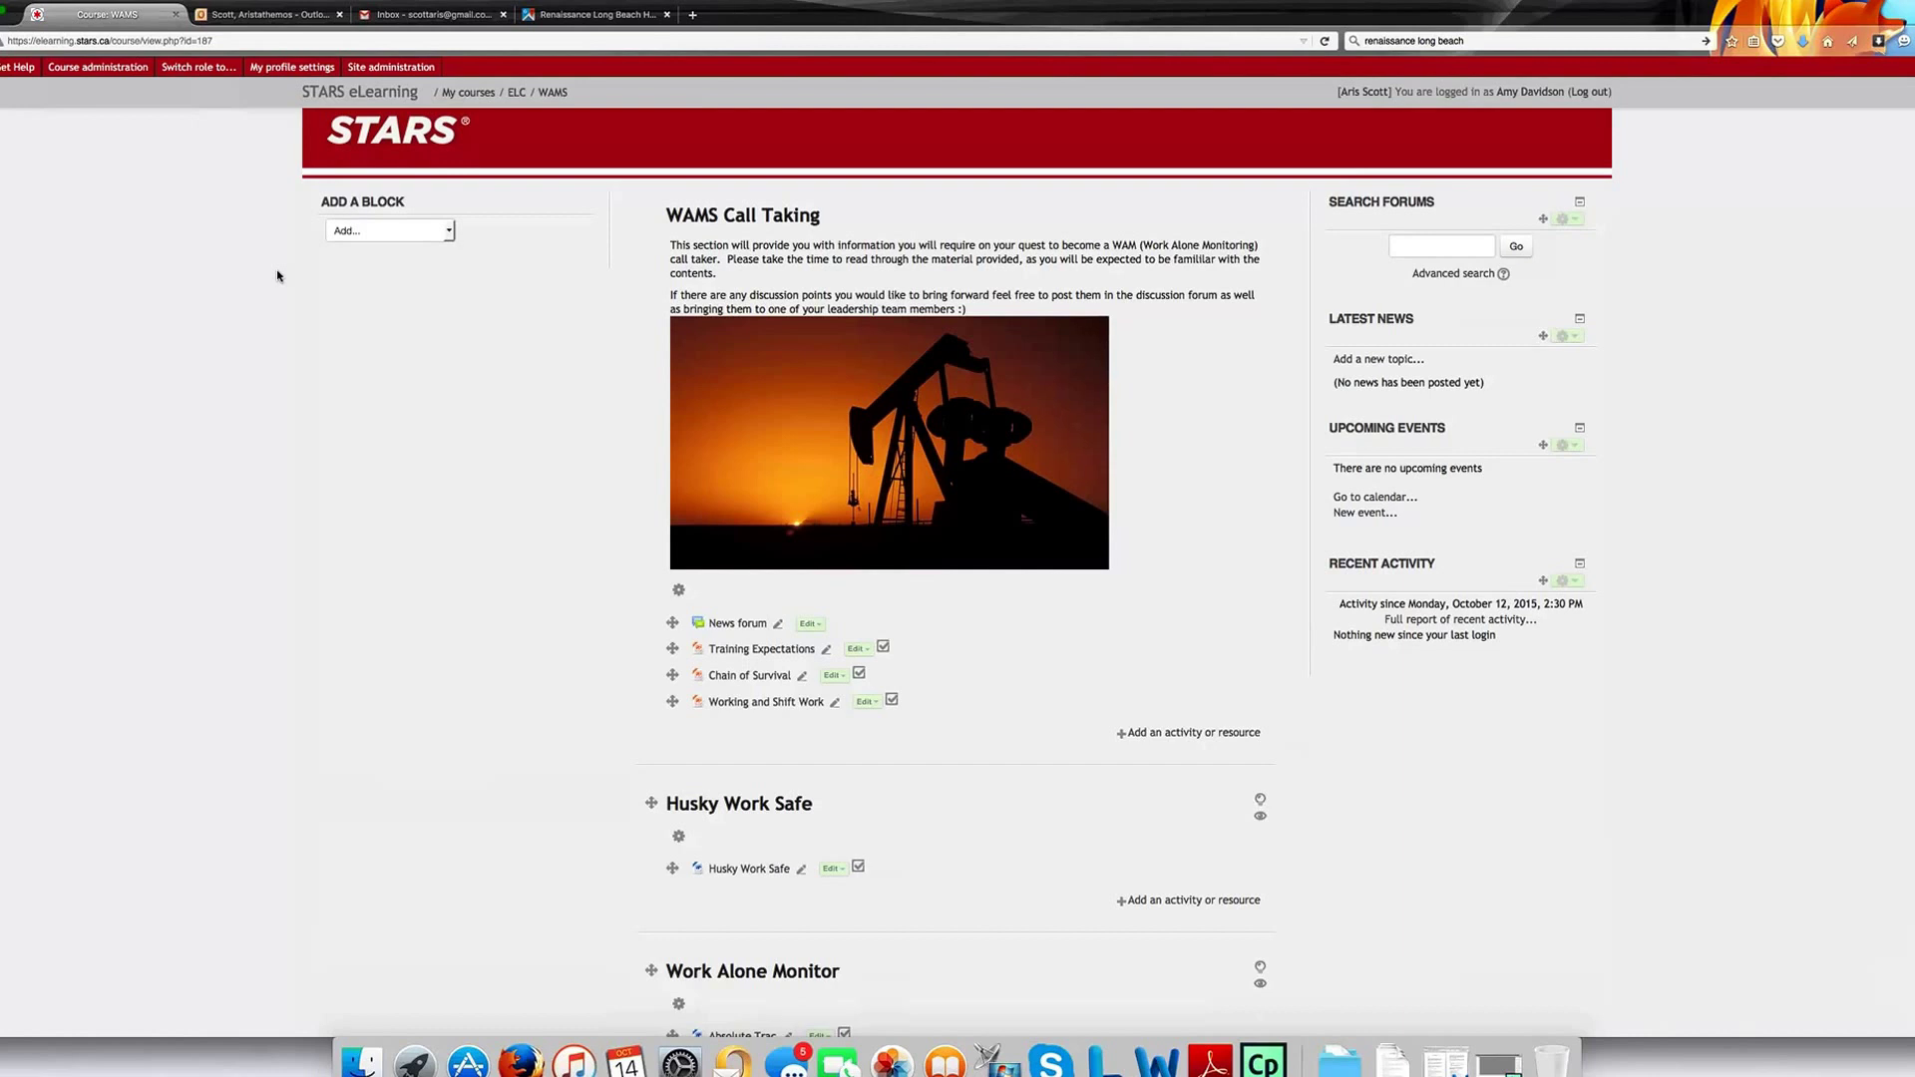
click(96, 68)
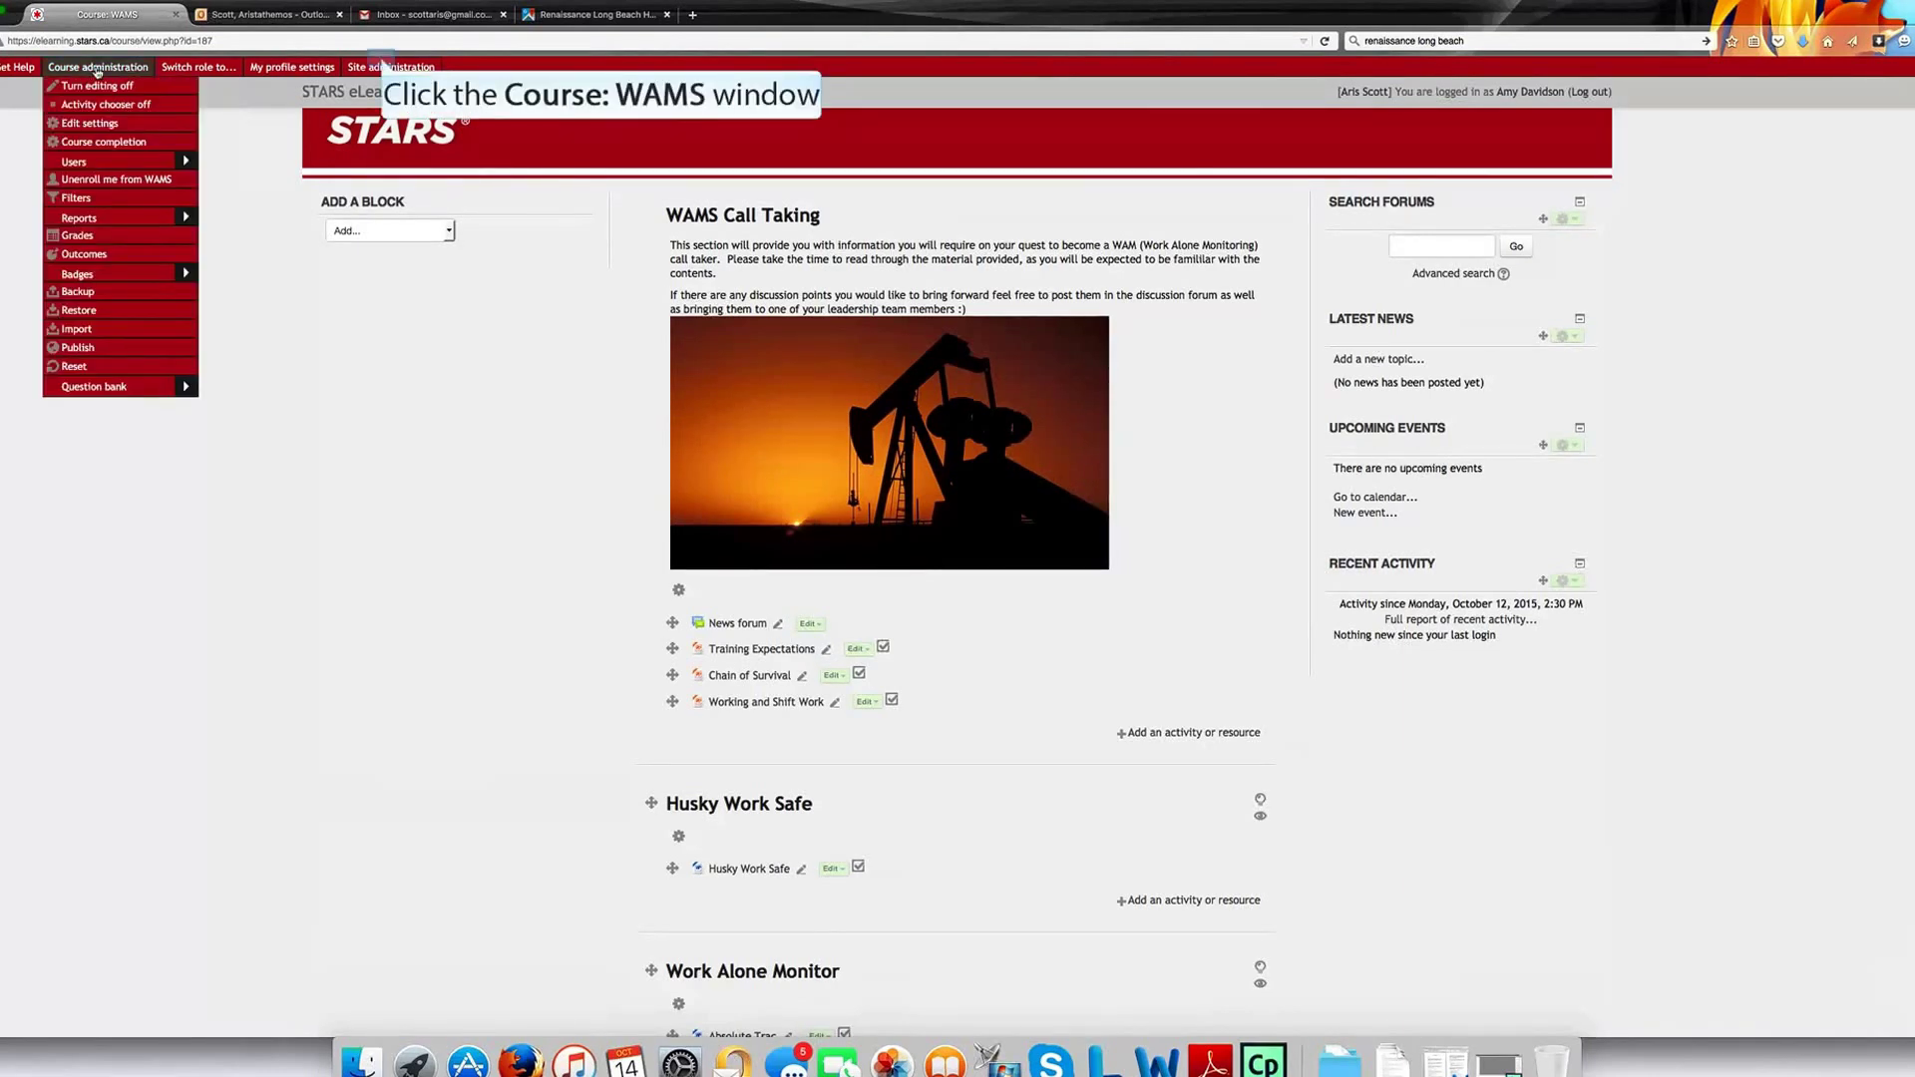
click(373, 64)
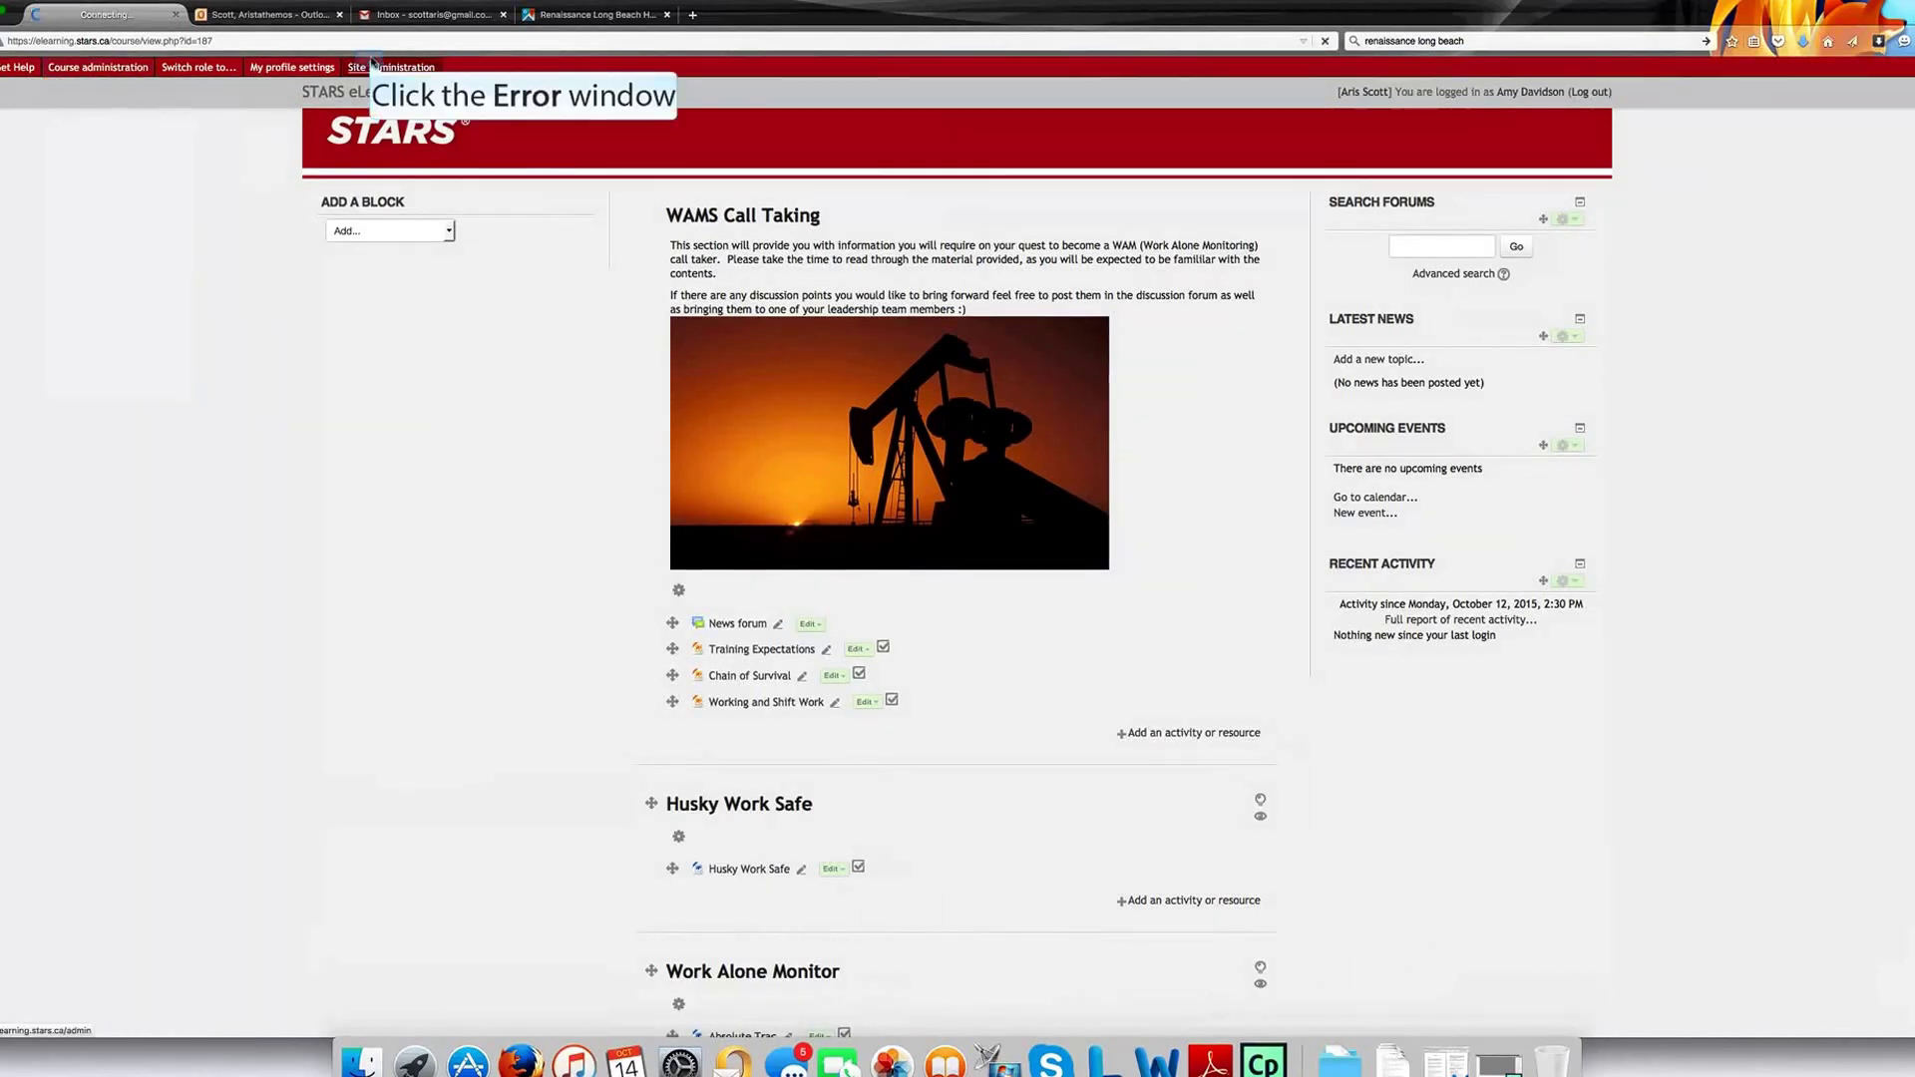
click(369, 63)
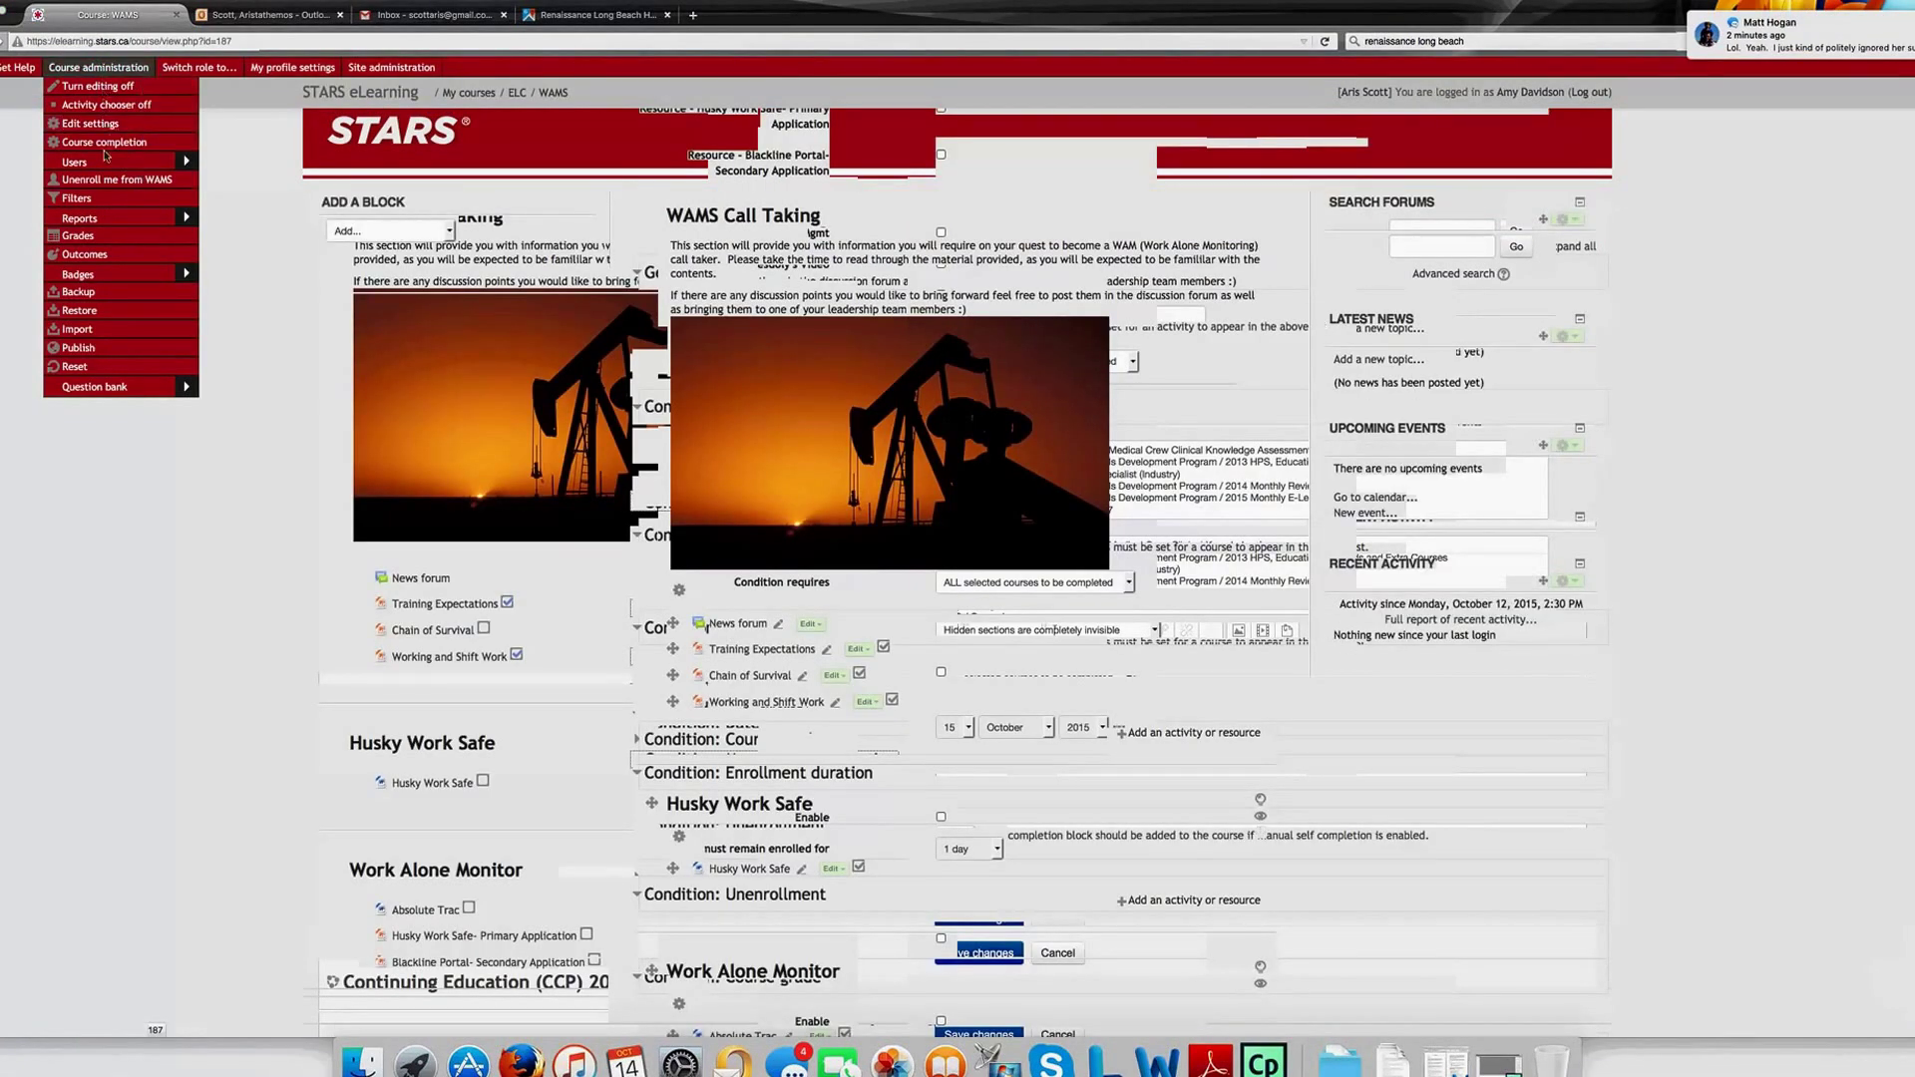
View the WAMS course's enrolled users and the user enrollment options, and return to the site home page without enrolling anyone
click(105, 156)
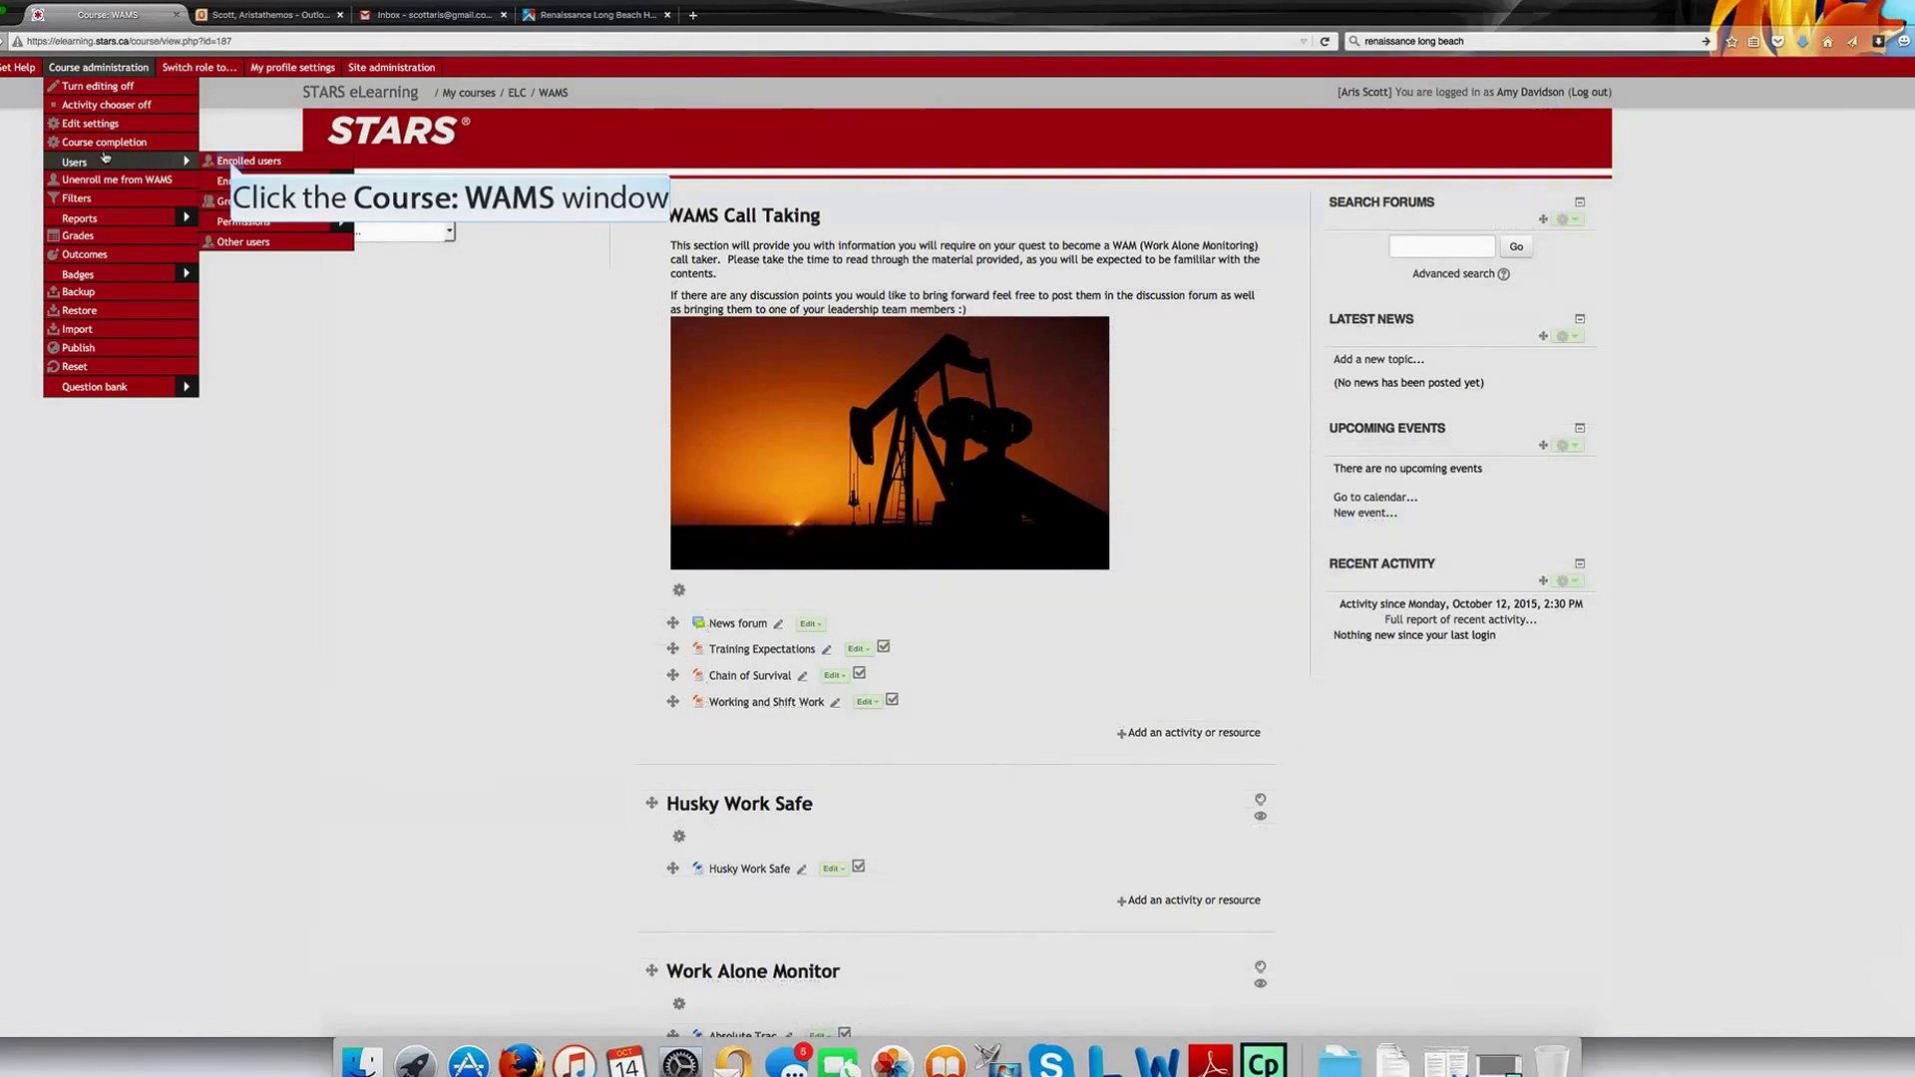
click(232, 162)
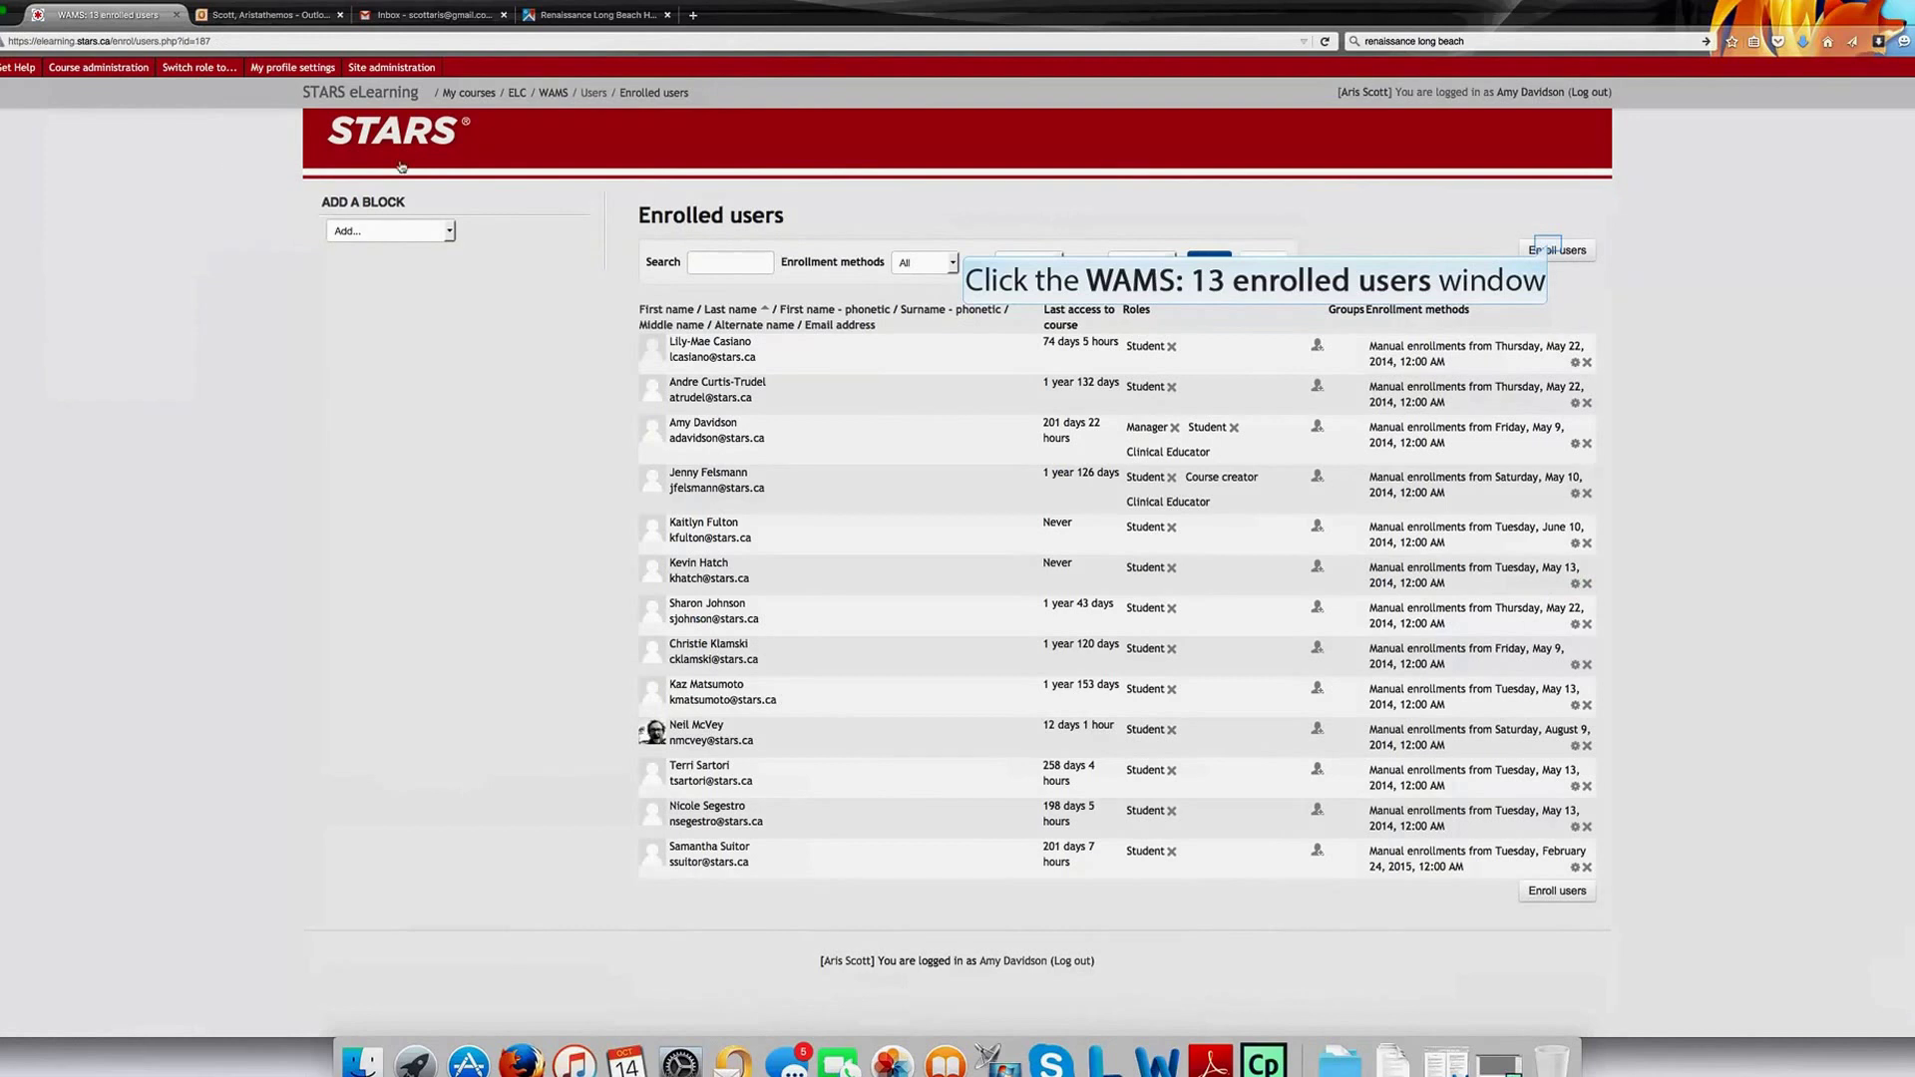
click(1548, 249)
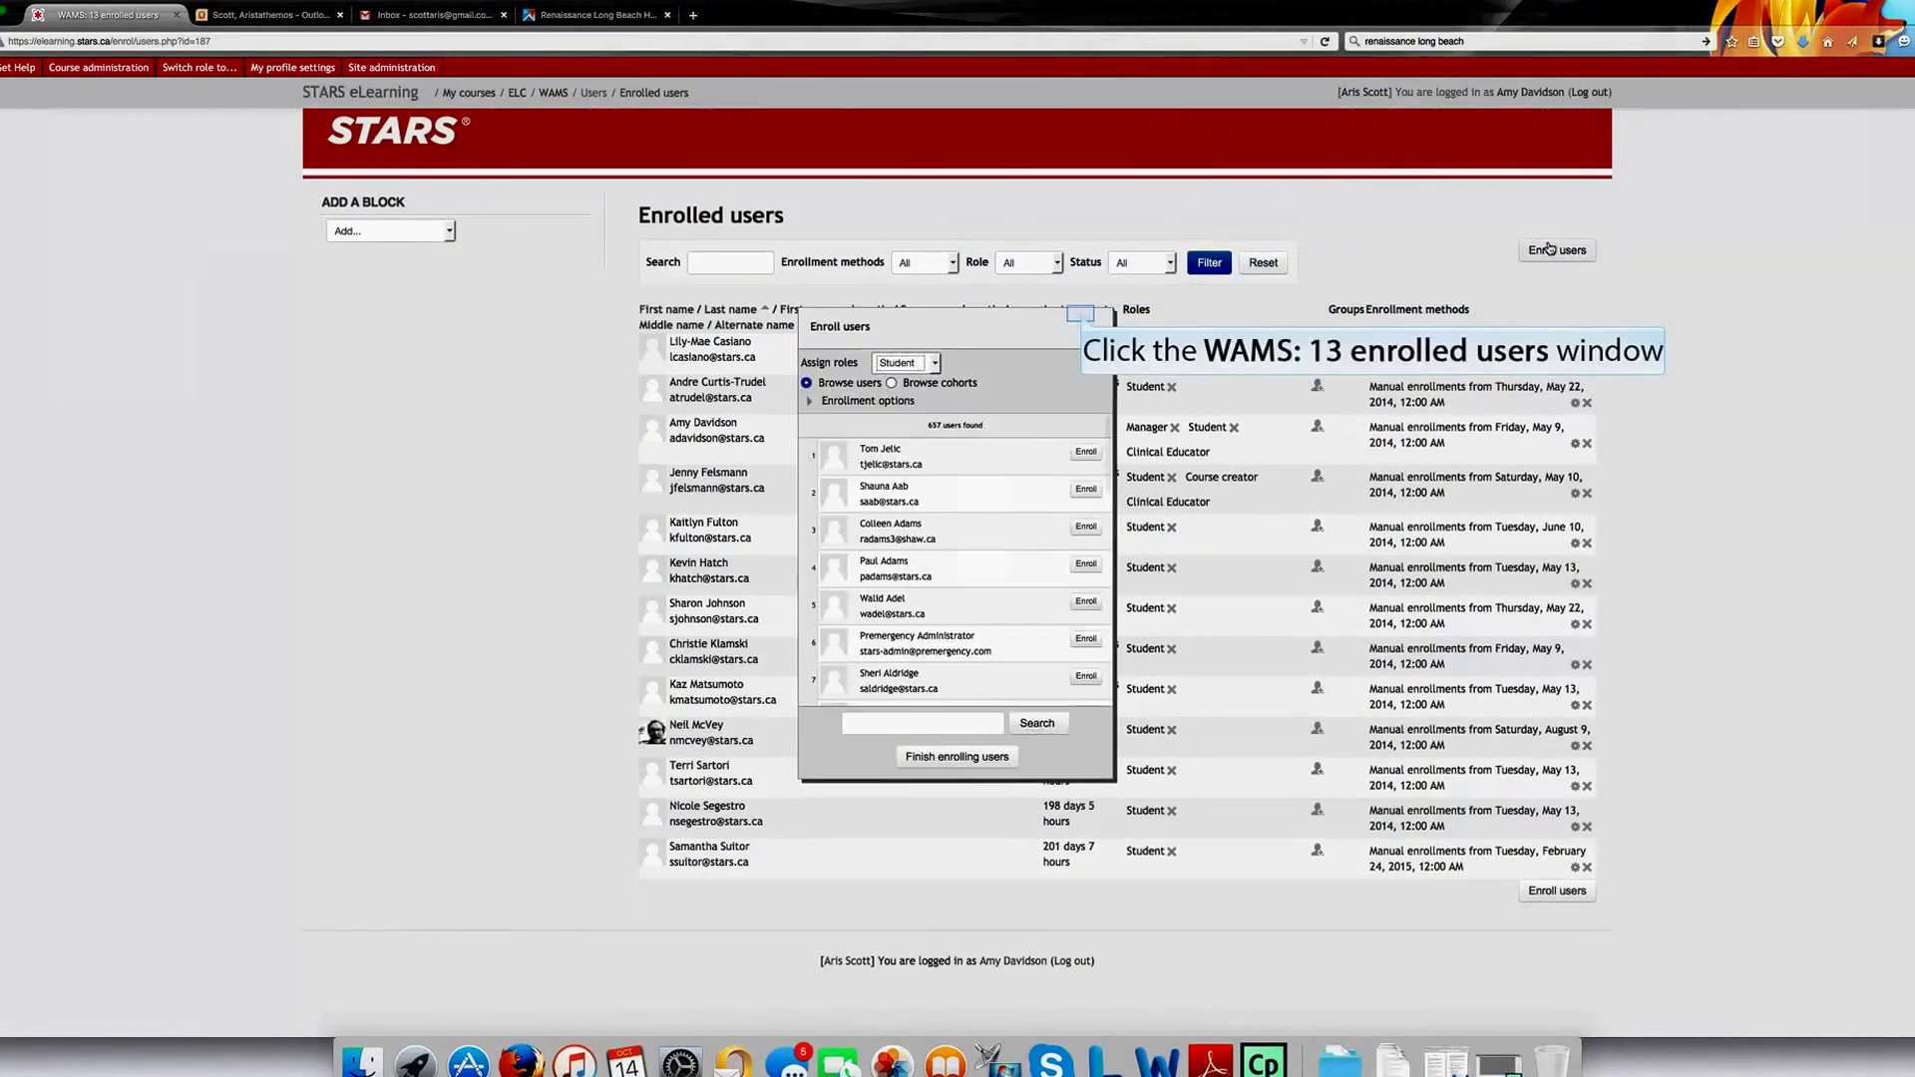
click(1081, 314)
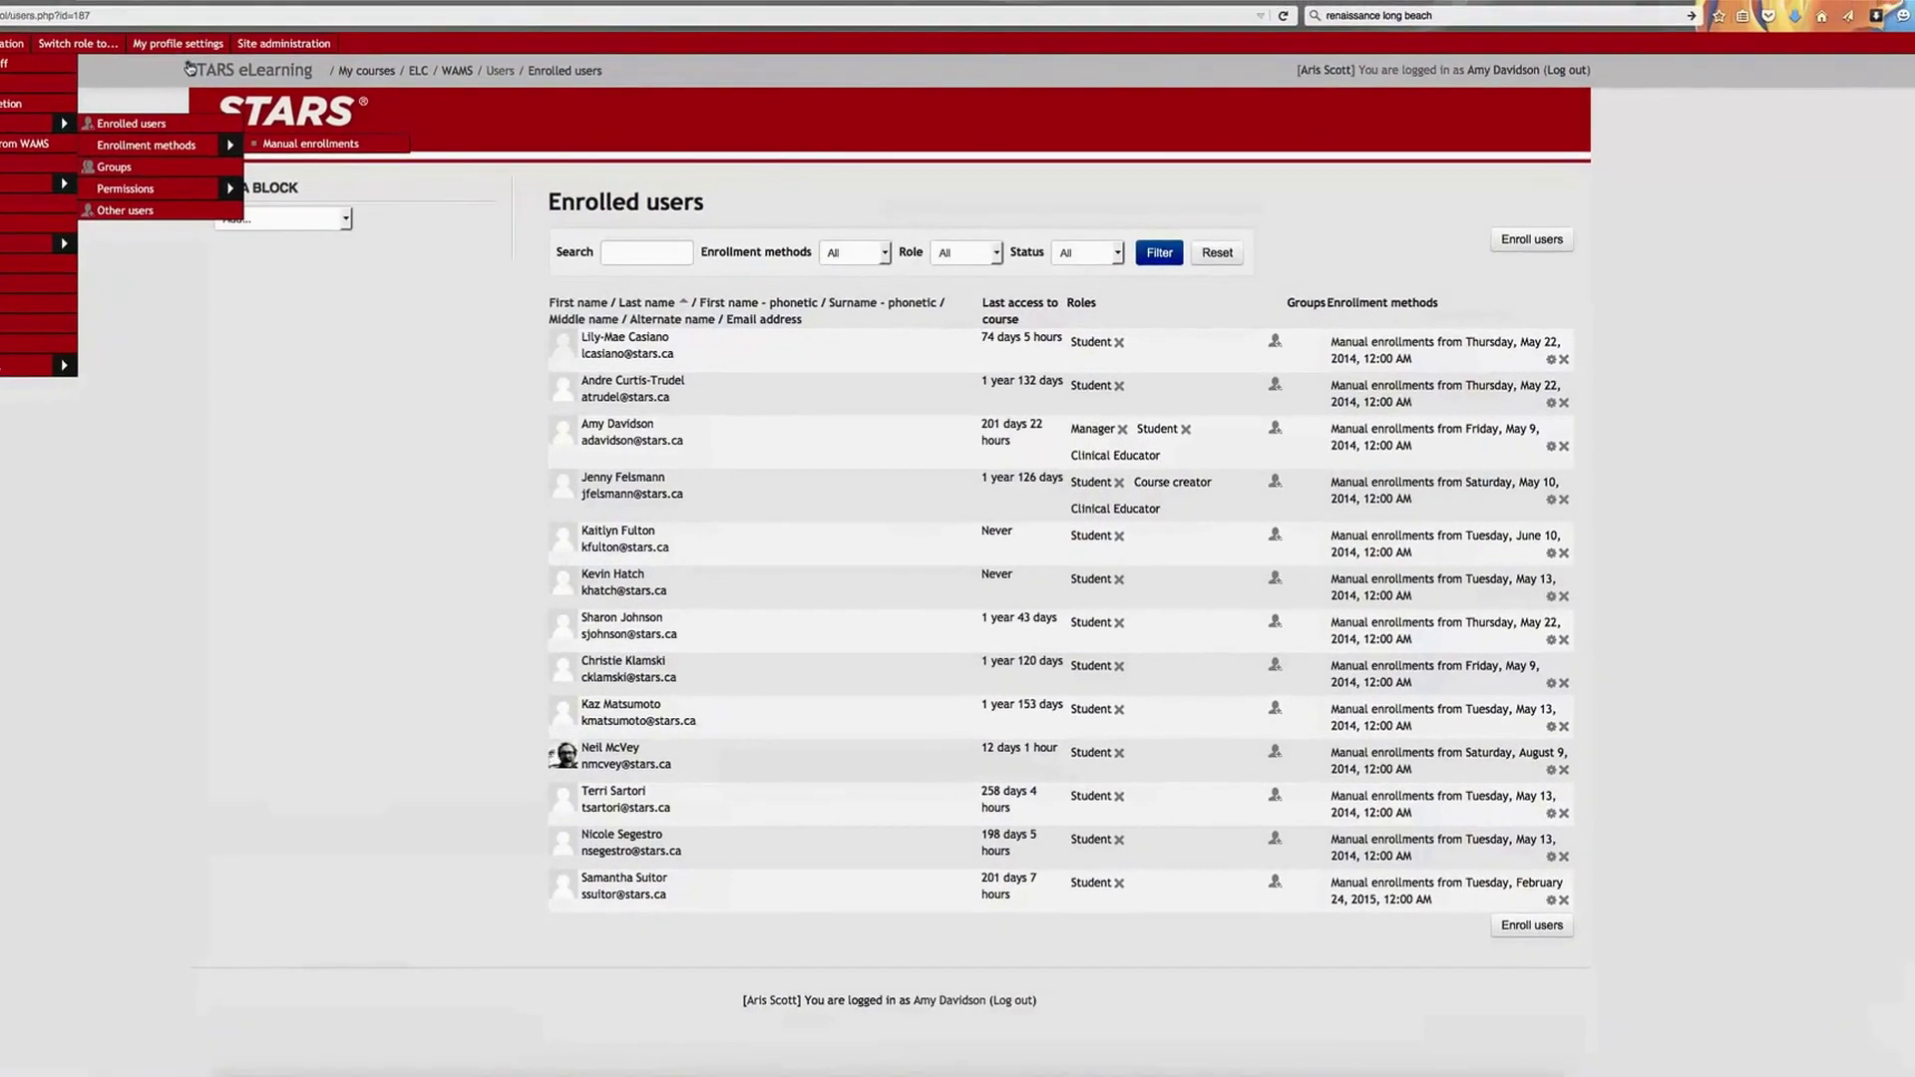
click(253, 61)
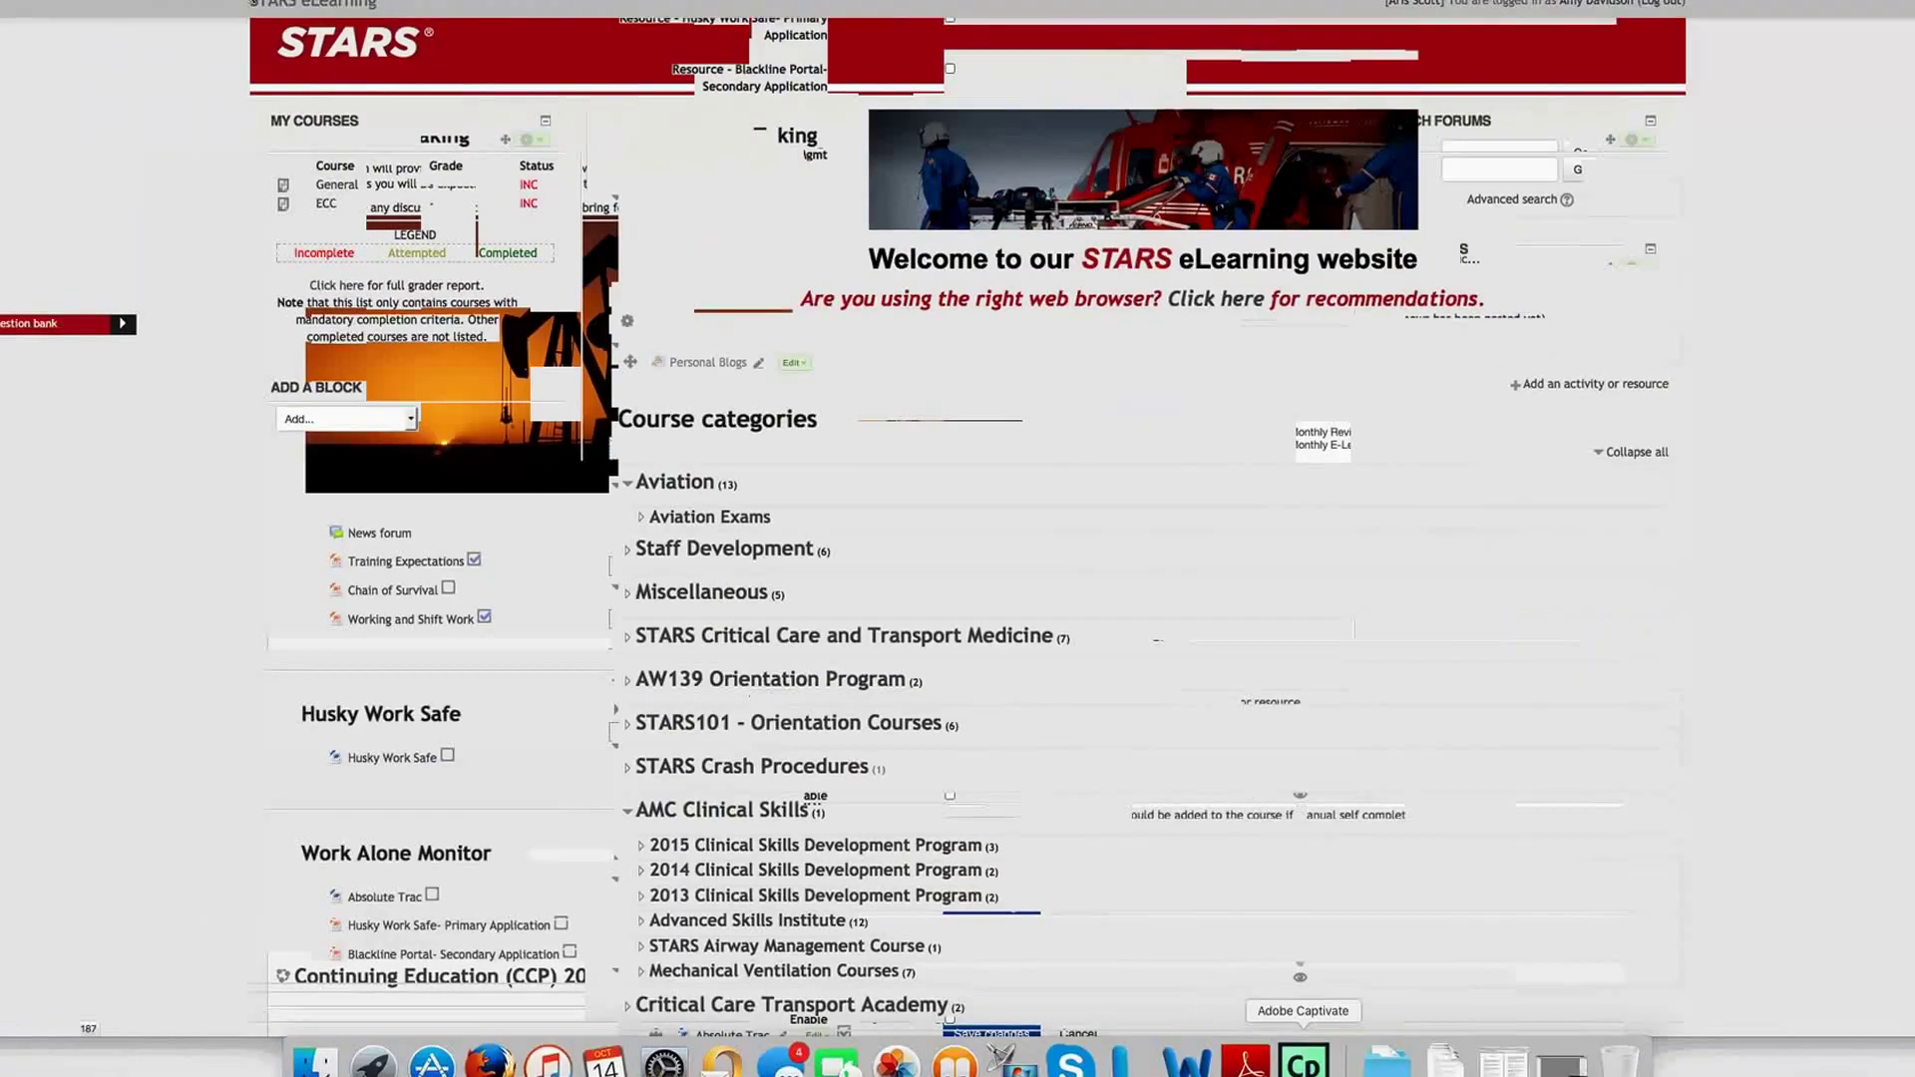